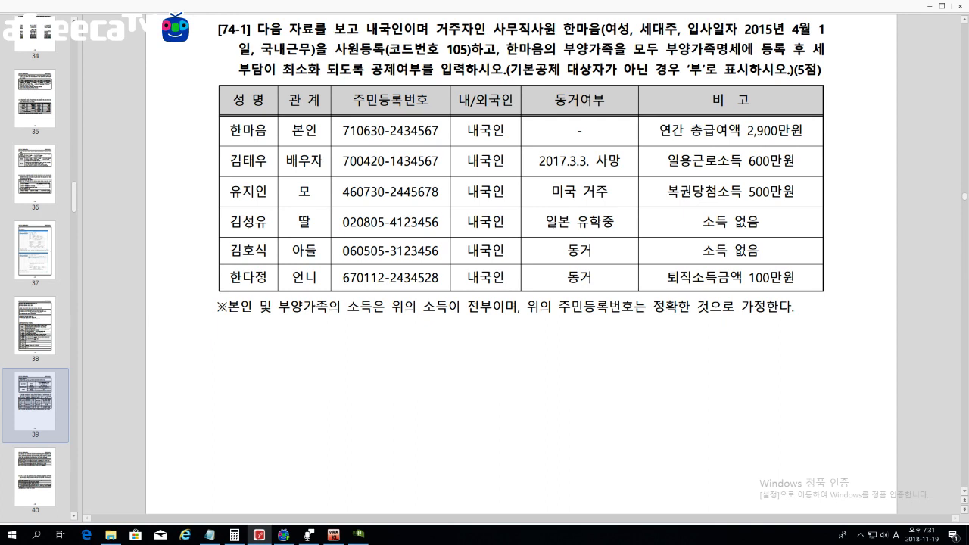
Step: Highlight the question's key details: the employee's row, hire date, code 105 and the dependents instruction
{"action": "left_click_drag", "start_coordinate": [229, 130], "coordinate": [802, 130]}
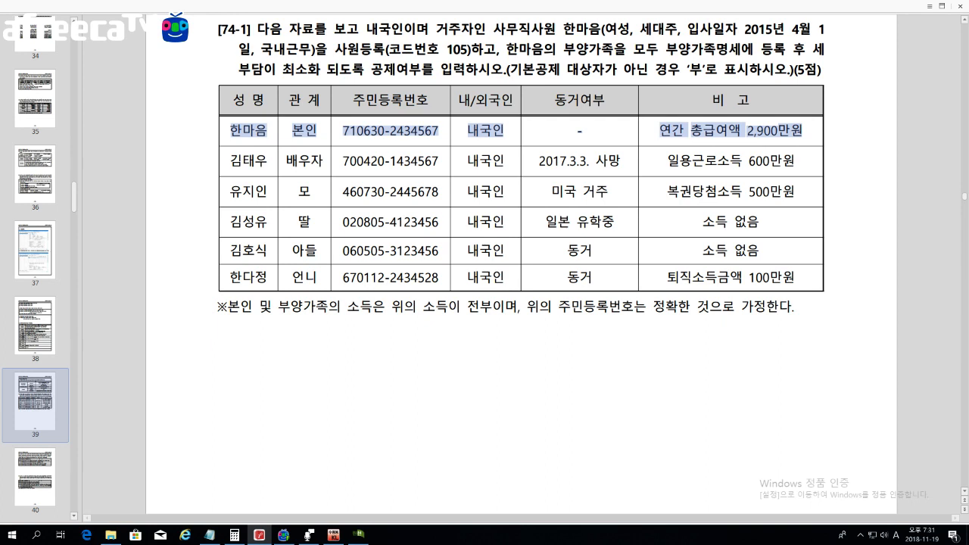
{"action": "left_click", "coordinate": [806, 135]}
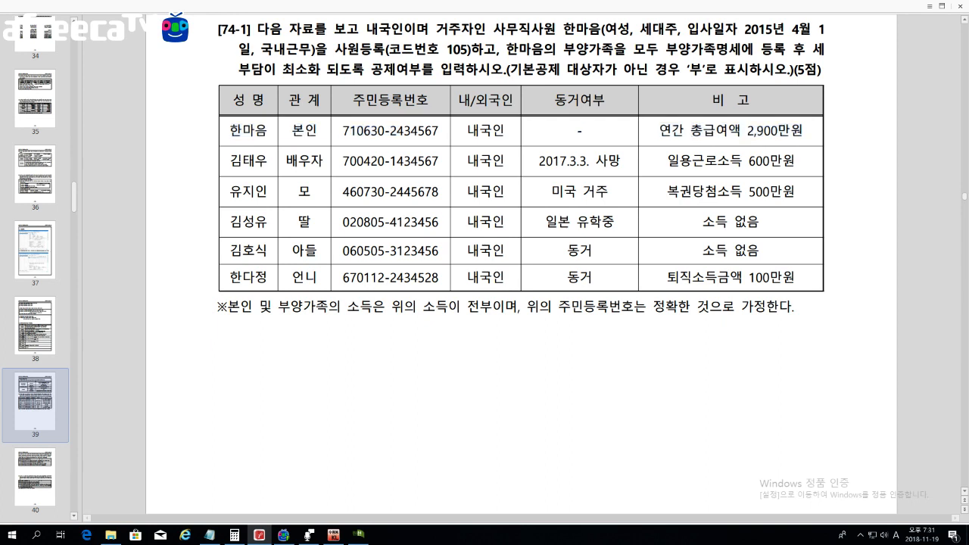
{"action": "left_click_drag", "start_coordinate": [743, 29], "coordinate": [823, 28]}
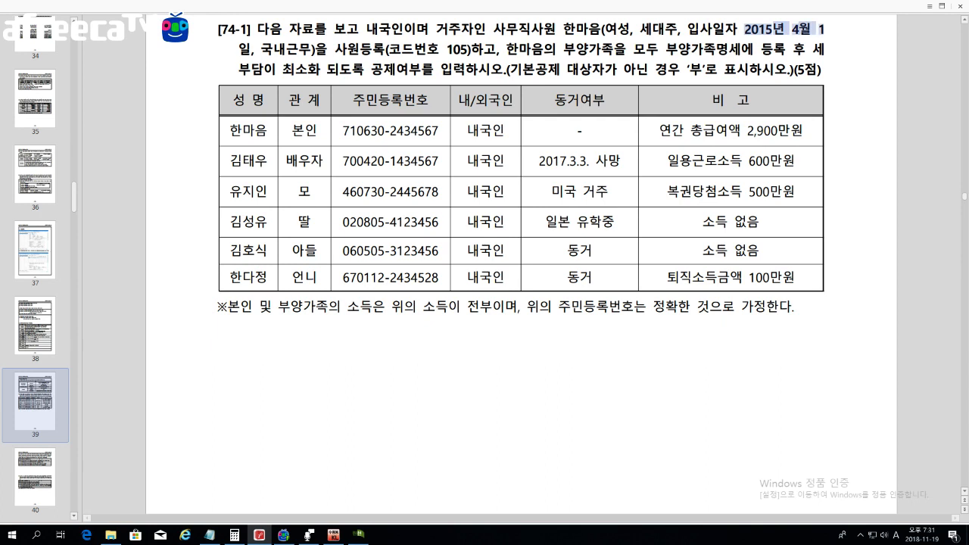
{"action": "left_click_drag", "start_coordinate": [334, 50], "coordinate": [484, 50]}
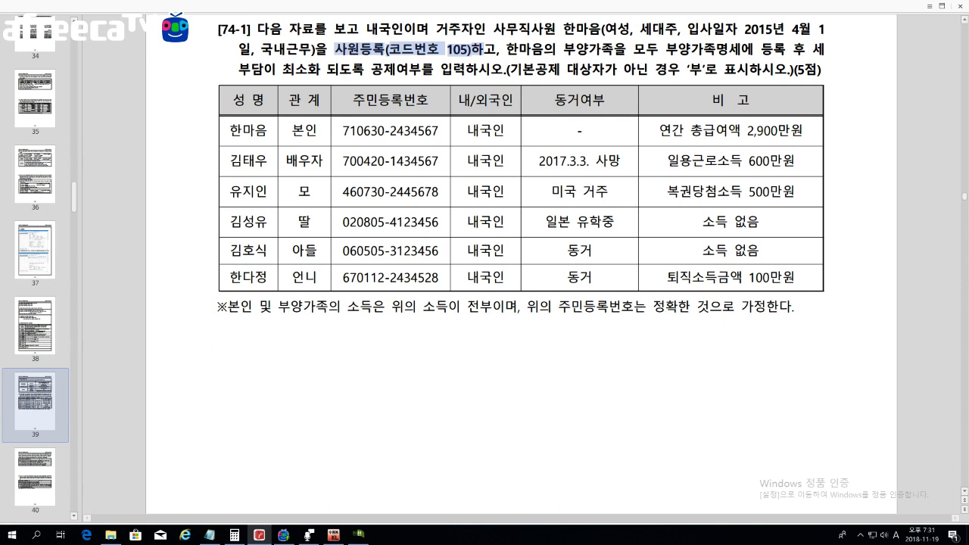
{"action": "left_click_drag", "start_coordinate": [506, 50], "coordinate": [811, 50]}
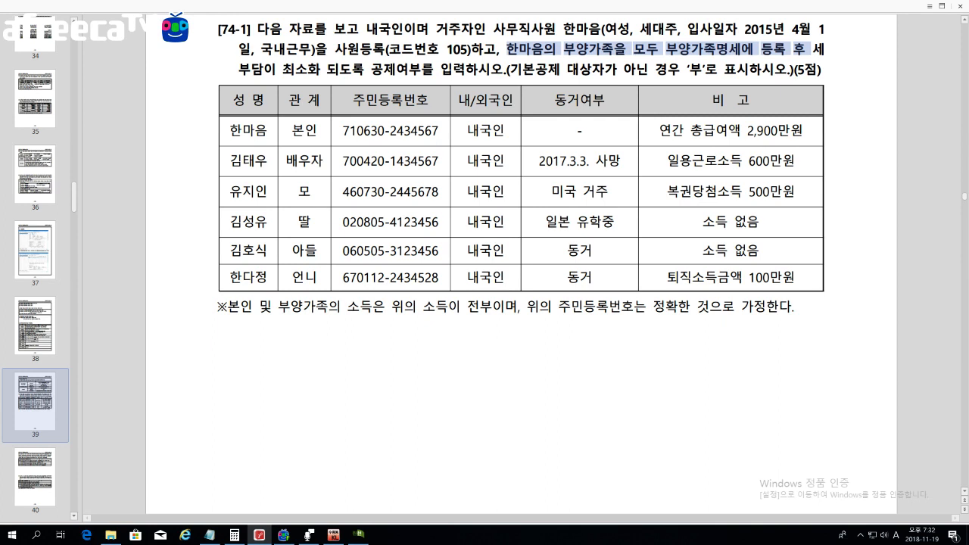
{"action": "scroll", "coordinate": [520, 265], "scroll_direction": "down", "scroll_amount": 1}
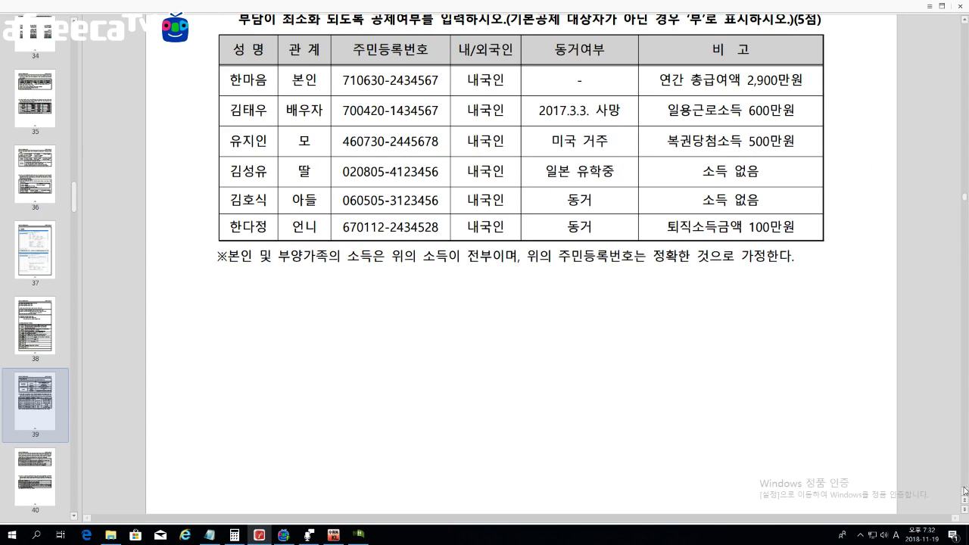
{"action": "left_click", "coordinate": [964, 493]}
Step: Start a new employee row in 사원등록 with code 105
{"action": "left_click", "coordinate": [358, 534]}
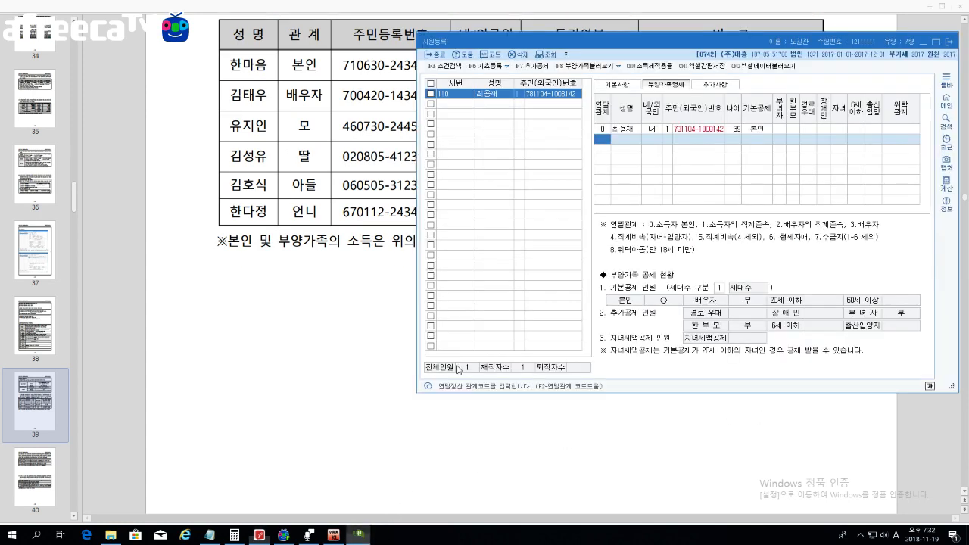
{"action": "left_click_drag", "start_coordinate": [603, 42], "coordinate": [577, 63]}
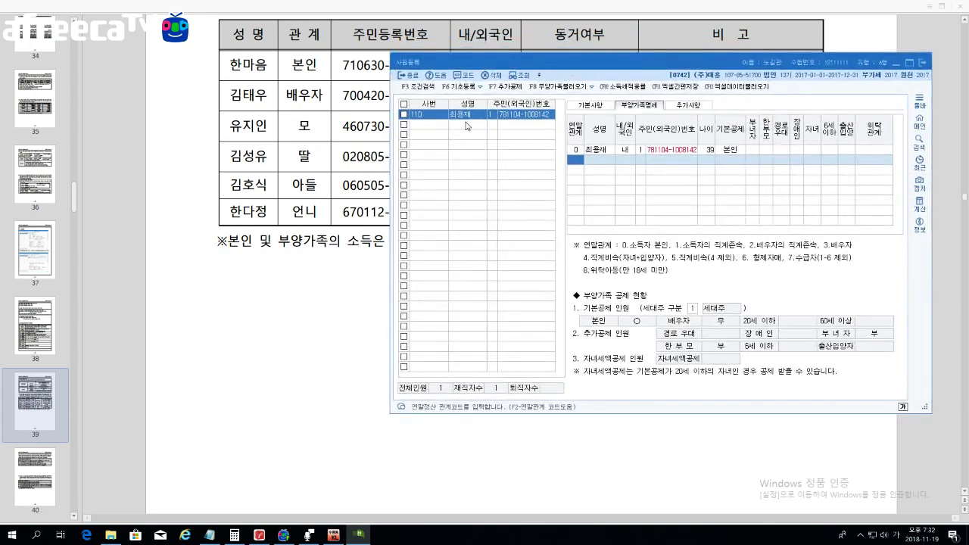
{"action": "left_click", "coordinate": [438, 129]}
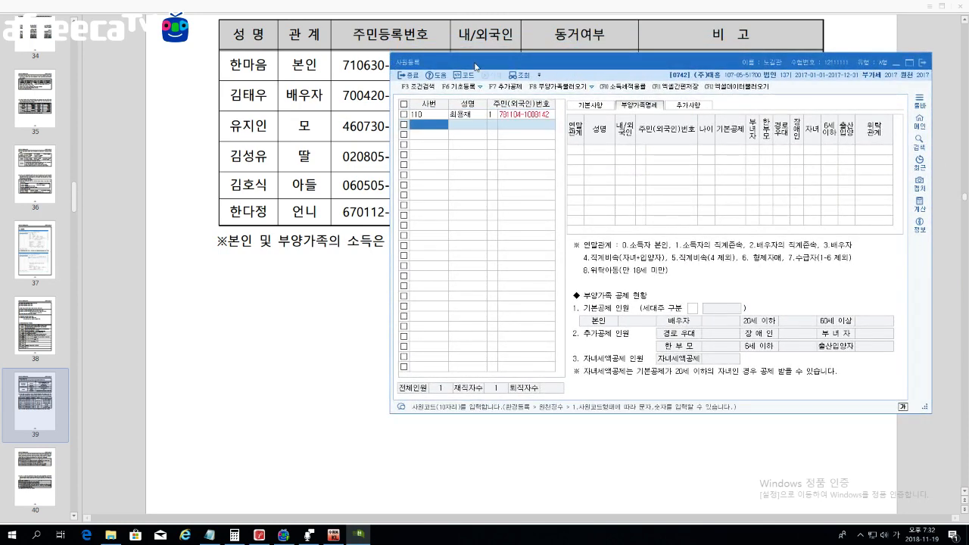
{"action": "left_click", "coordinate": [345, 176]}
{"action": "scroll", "coordinate": [346, 177], "scroll_direction": "up", "scroll_amount": 1}
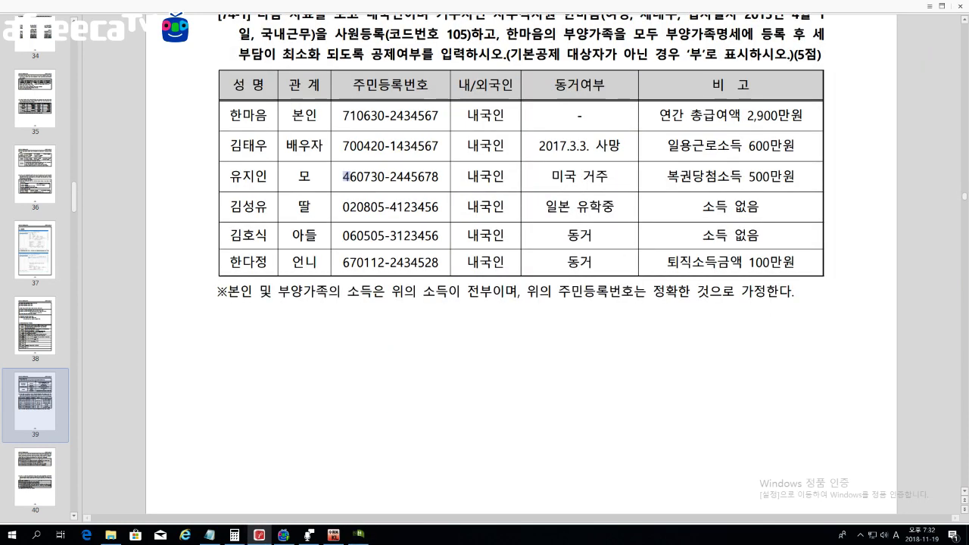
{"action": "scroll", "coordinate": [418, 442], "scroll_direction": "up", "scroll_amount": 1}
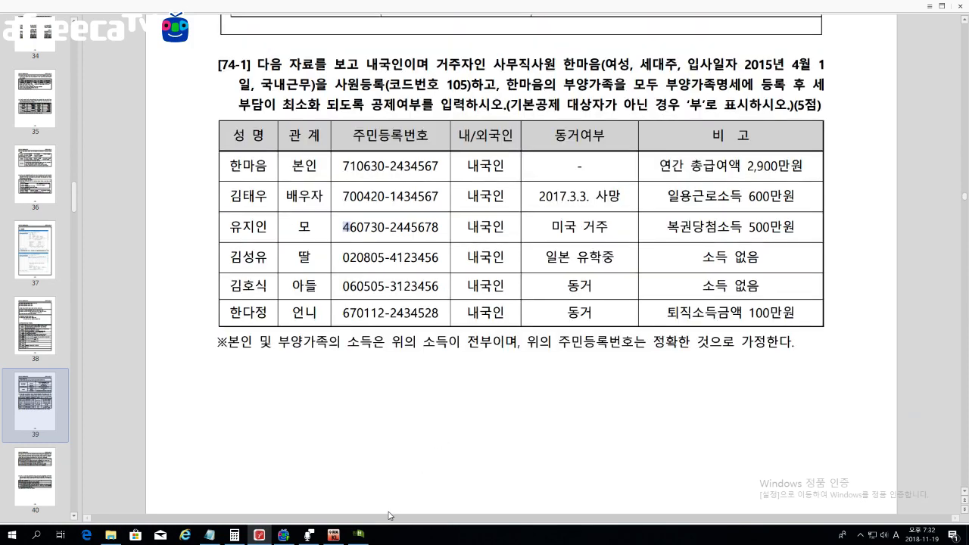
{"action": "left_click", "coordinate": [359, 535]}
{"action": "left_click_drag", "start_coordinate": [542, 62], "coordinate": [457, 125]}
{"action": "type", "text": "0"}
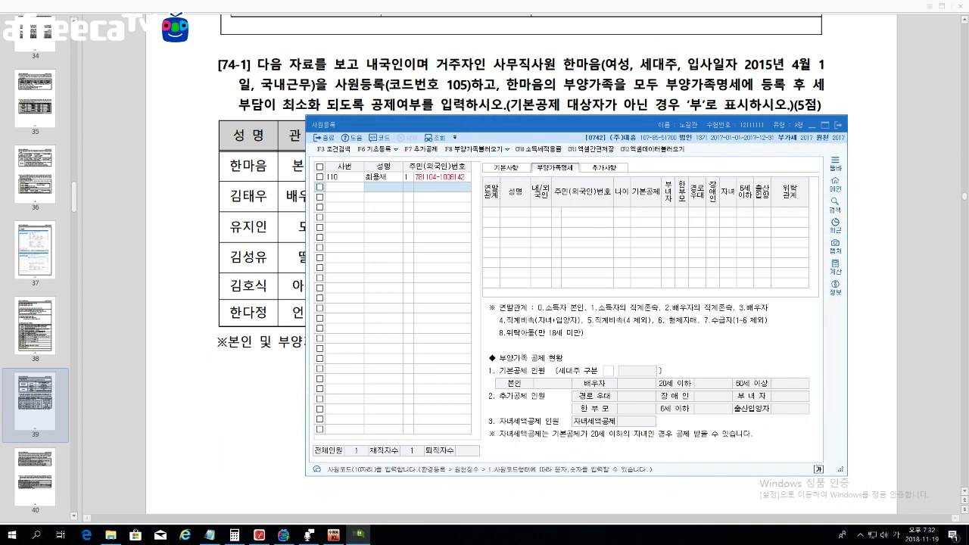
{"action": "type", "text": "05"}
{"action": "key", "text": "Return"}
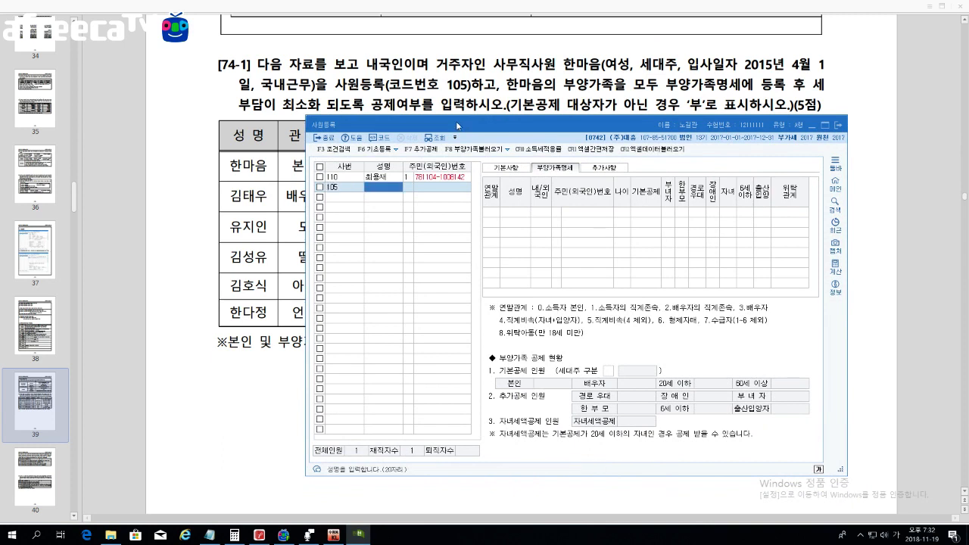
Step: Enter the employee's name and resident registration number (ID type 1), then view 기본사항
{"action": "type", "text": "한마음"}
{"action": "key", "text": "Return"}
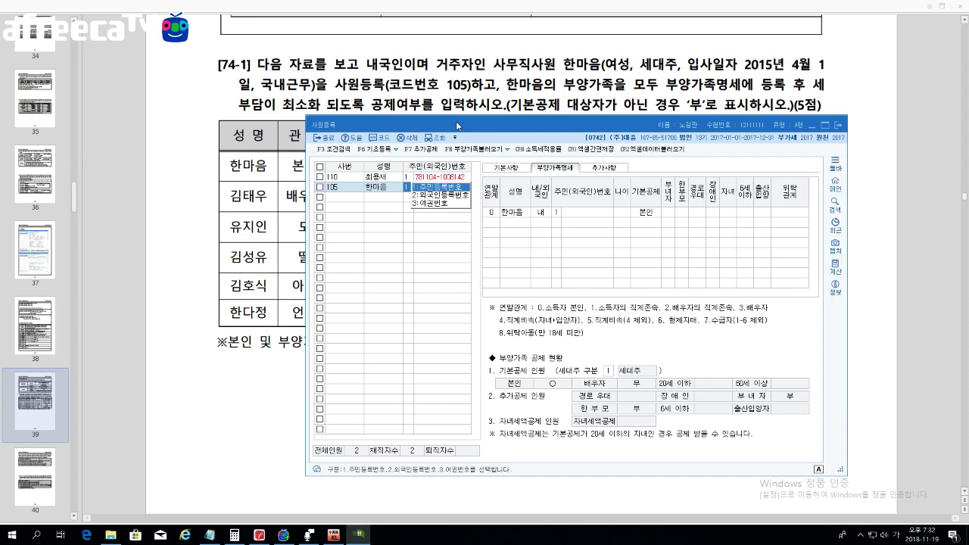
{"action": "left_click_drag", "start_coordinate": [457, 127], "coordinate": [445, 199]}
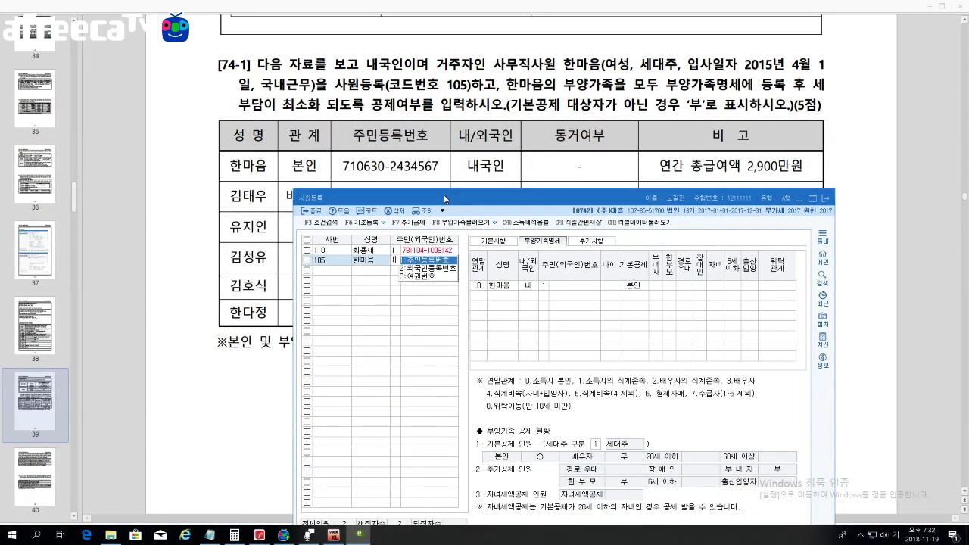
{"action": "key", "text": "Return"}
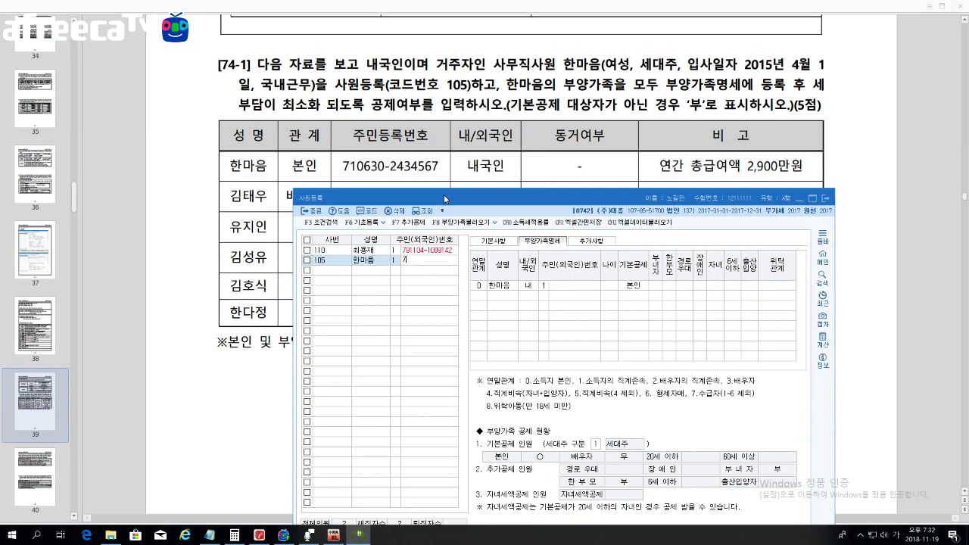
{"action": "key", "text": "Return"}
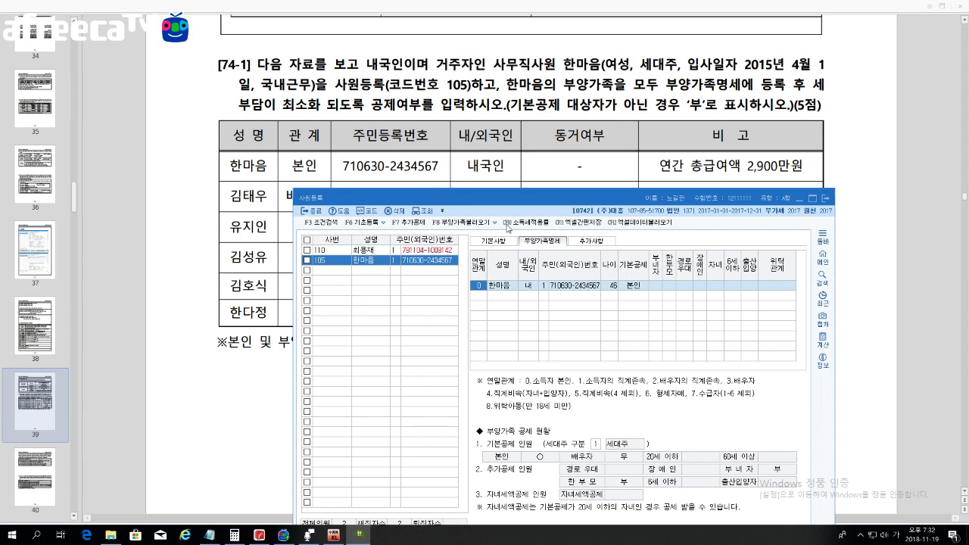
{"action": "left_click", "coordinate": [493, 240]}
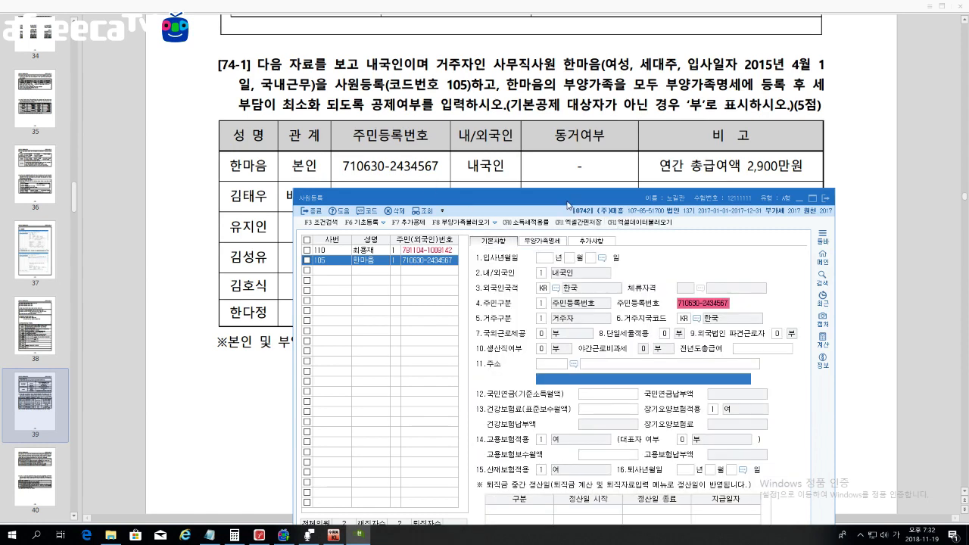
Step: Set the hire date to 2015년 4월 1일 and keep 1 내국인
{"action": "left_click_drag", "start_coordinate": [568, 202], "coordinate": [573, 139]}
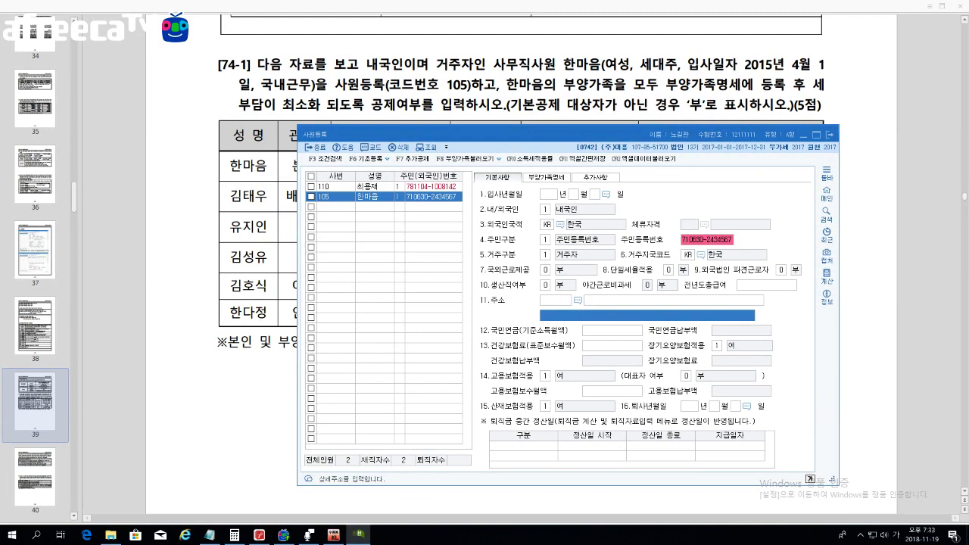
{"action": "left_click", "coordinate": [548, 195]}
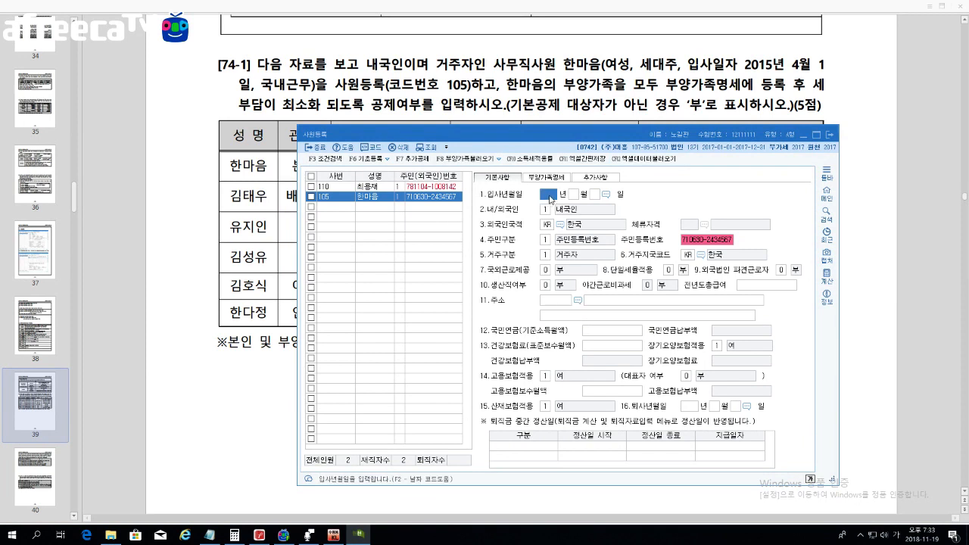
{"action": "type", "text": "2015 년 4 월 1"}
{"action": "key", "text": "Return"}
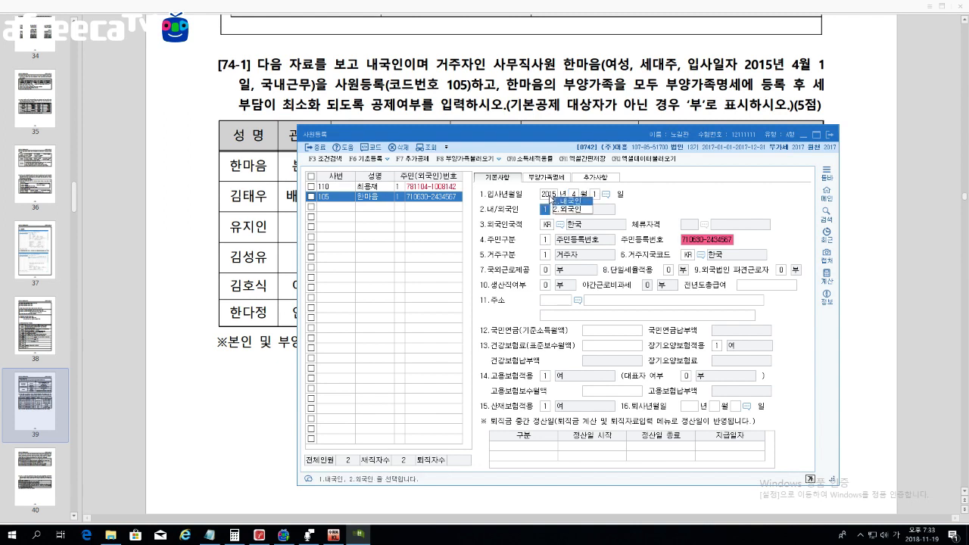
{"action": "key", "text": "Return"}
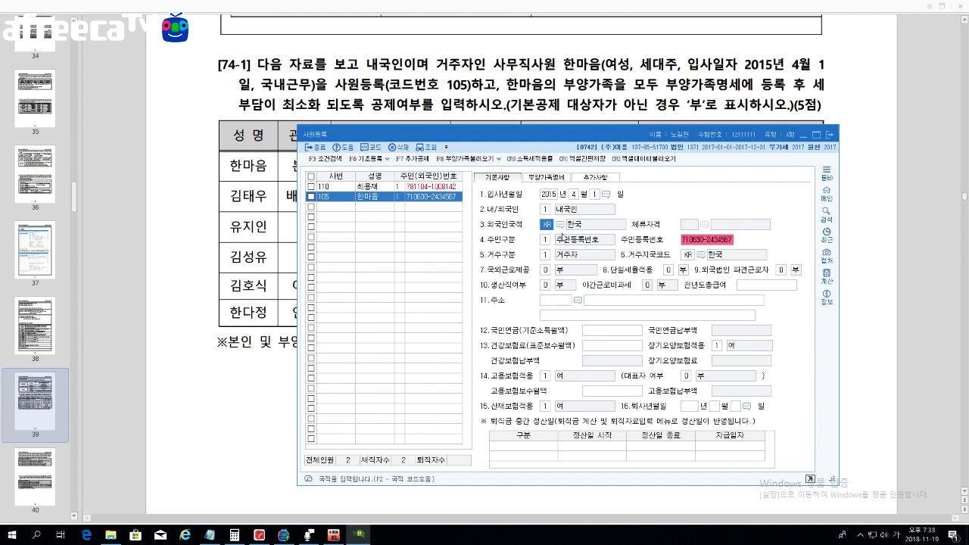
Step: Check the 부양가족명세 tab, return to 기본사항, and switch to the exam PDF
{"action": "left_click", "coordinate": [541, 180]}
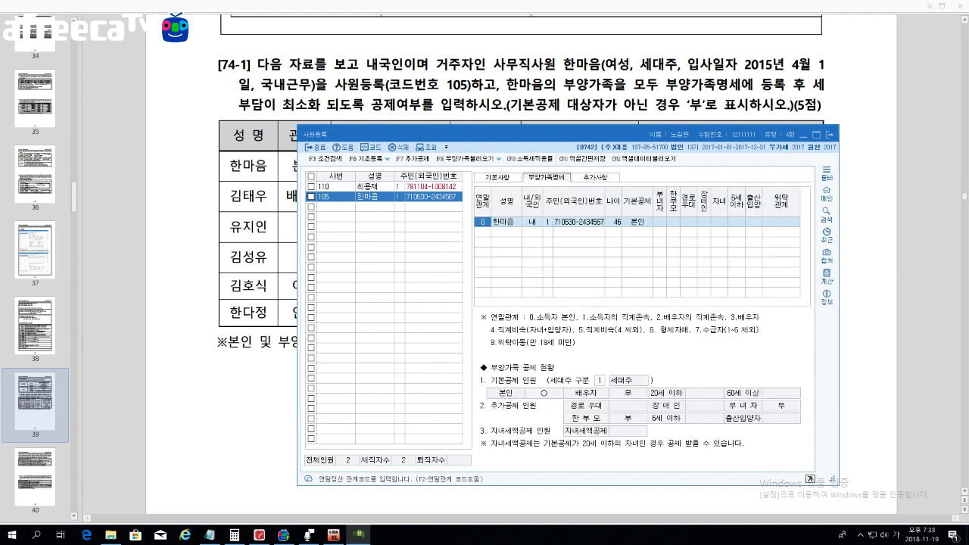
{"action": "left_click", "coordinate": [506, 178]}
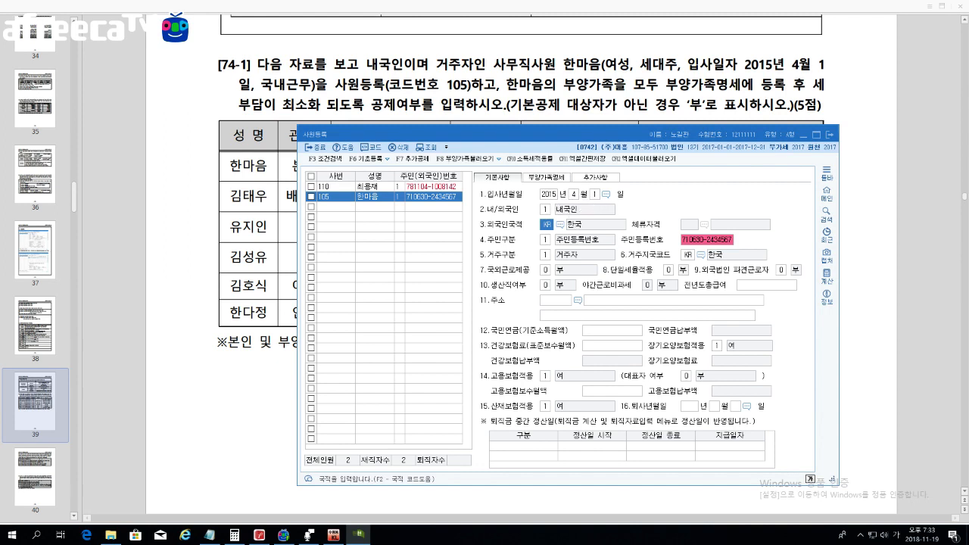
{"action": "key", "text": "alt+Tab"}
{"action": "scroll", "coordinate": [521, 272], "scroll_direction": "down", "scroll_amount": 2}
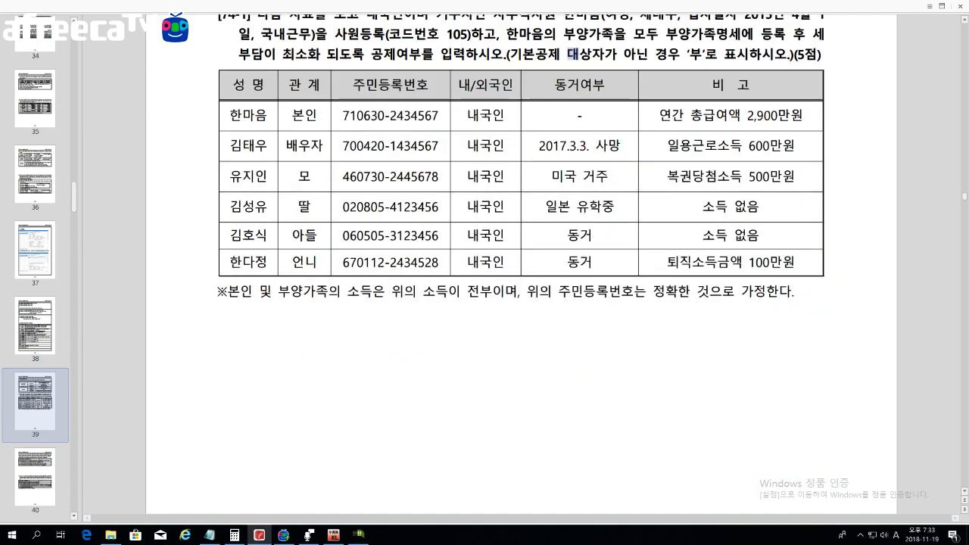
Step: Mark the employee's 본인 row with 1 in the 부녀자 column, leaving 한부모 blank
{"action": "left_click", "coordinate": [359, 534]}
{"action": "left_click_drag", "start_coordinate": [528, 128], "coordinate": [524, 98]}
{"action": "left_click", "coordinate": [531, 149]}
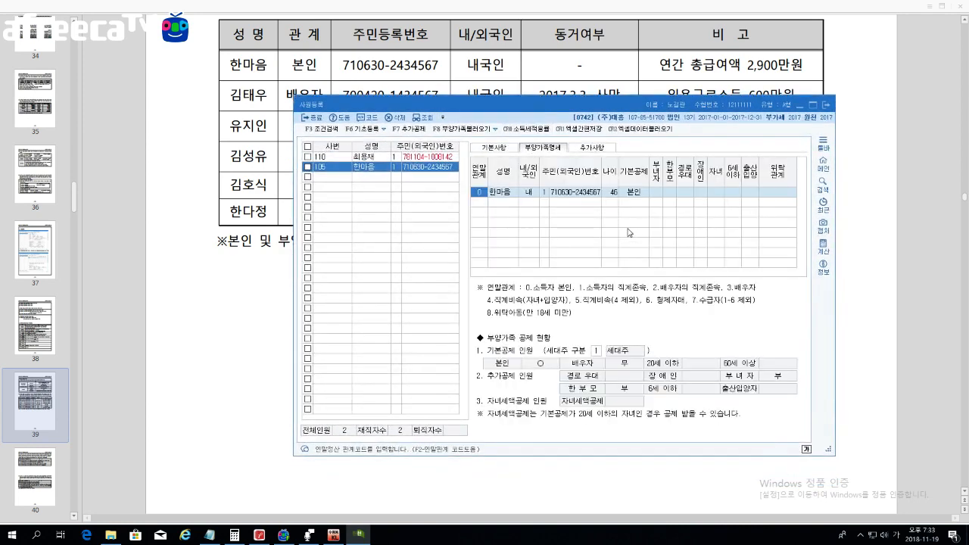
{"action": "key", "text": "Return"}
{"action": "key", "text": "Return"}
{"action": "key", "text": "Return"}
{"action": "key", "text": "Return"}
{"action": "key", "text": "Return"}
{"action": "key", "text": "Return"}
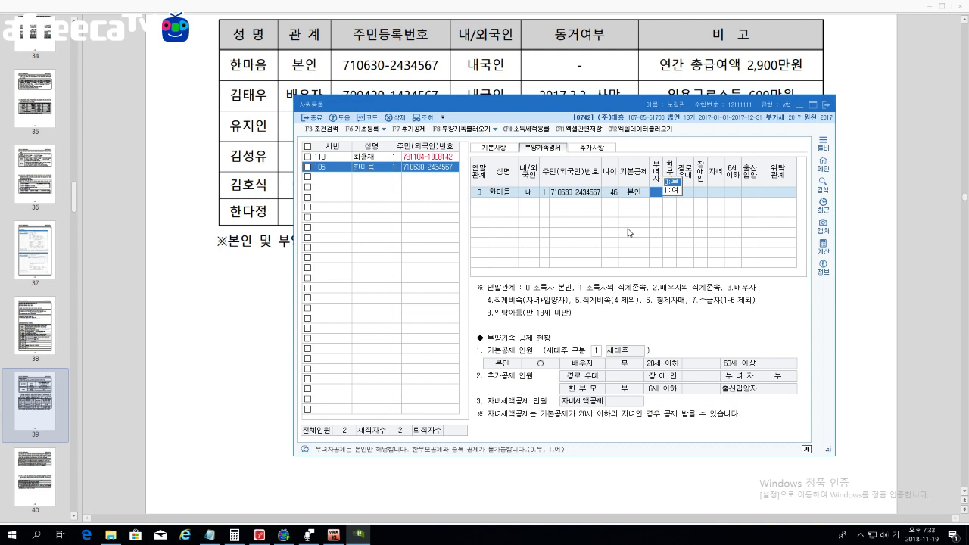
{"action": "type", "text": "1"}
{"action": "key", "text": "Return"}
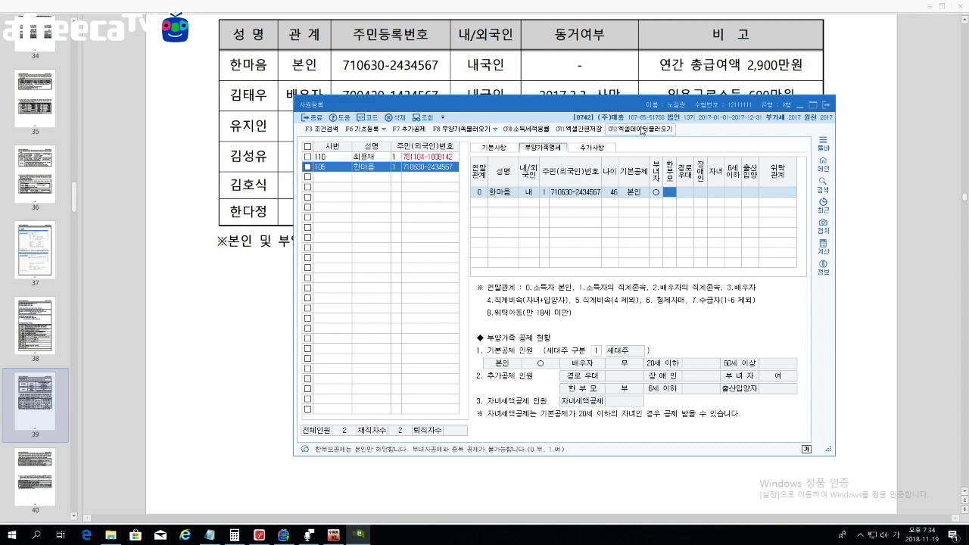
{"action": "key", "text": "Return"}
{"action": "key", "text": "Return"}
{"action": "key", "text": "Return"}
{"action": "key", "text": "Return"}
{"action": "key", "text": "Return"}
{"action": "key", "text": "Return"}
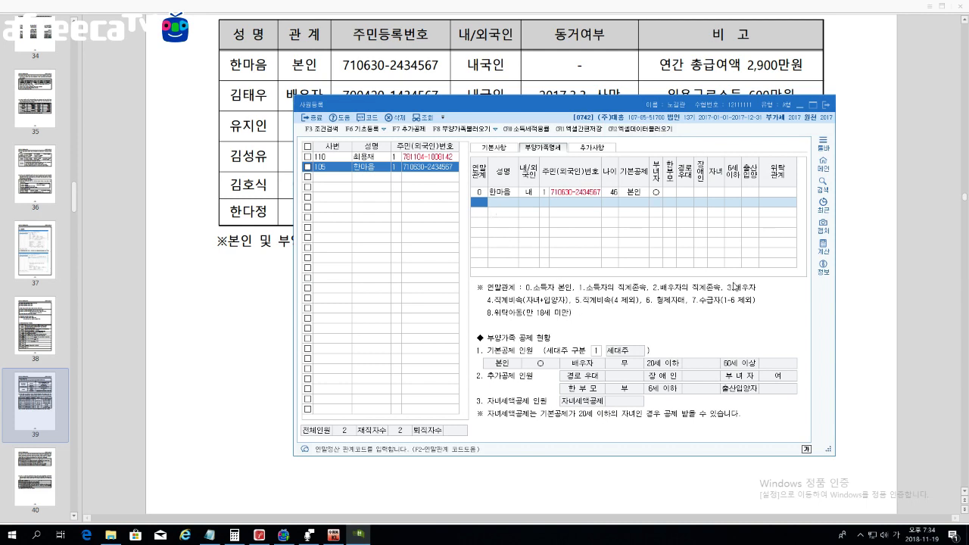
Step: Add the spouse row: relation 3, name, 내국인, resident number, and 배우자 basic deduction
{"action": "type", "text": "3"}
{"action": "key", "text": "Return"}
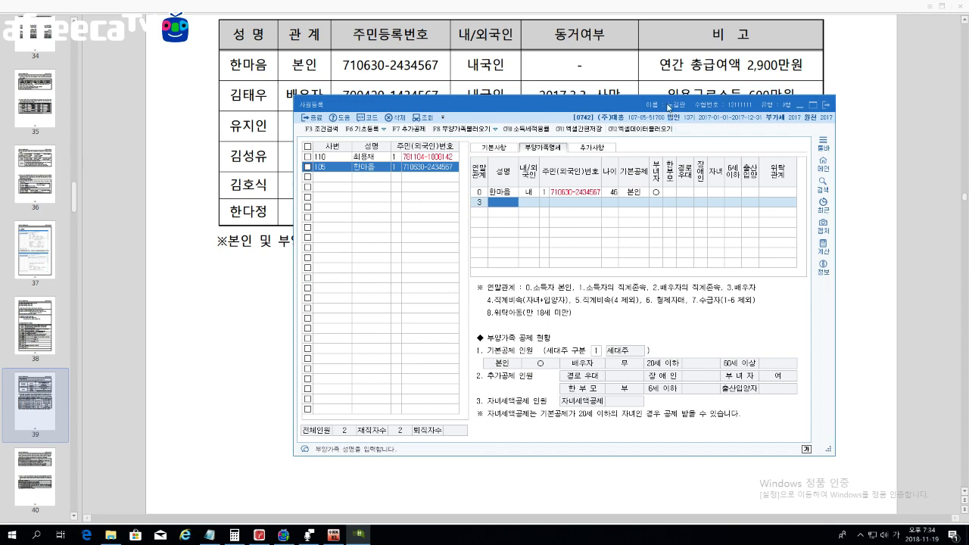
{"action": "left_click_drag", "start_coordinate": [668, 107], "coordinate": [656, 131]}
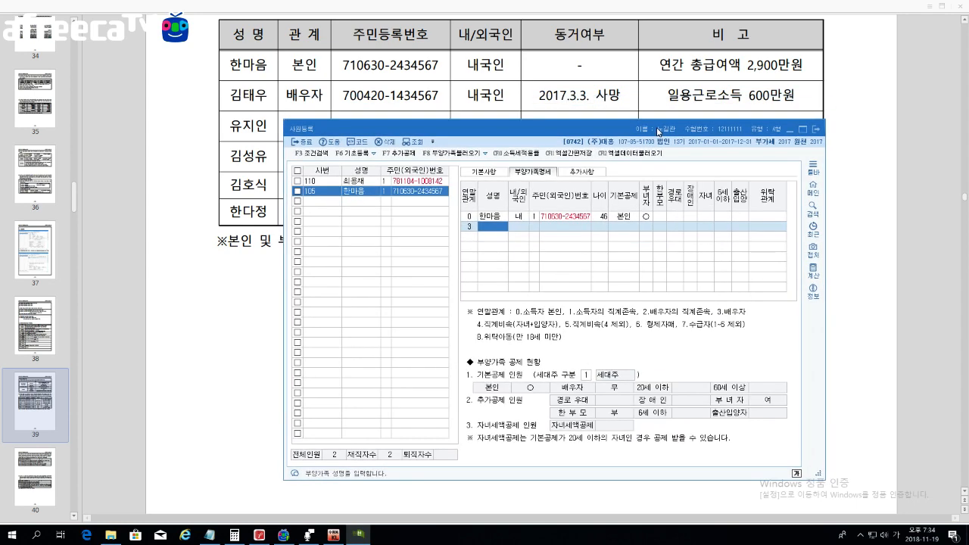
{"action": "type", "text": "ㄱ"}
{"action": "key", "text": "Return"}
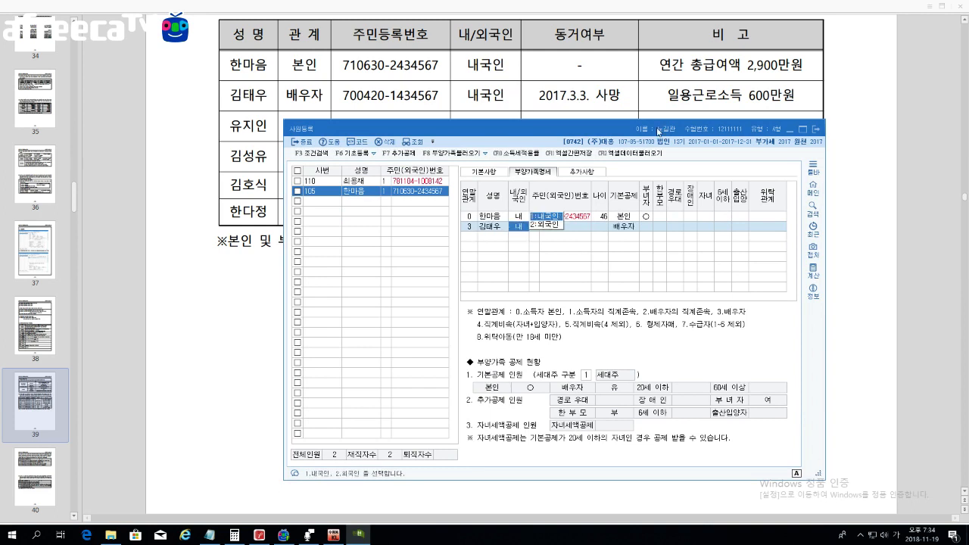
{"action": "key", "text": "Return"}
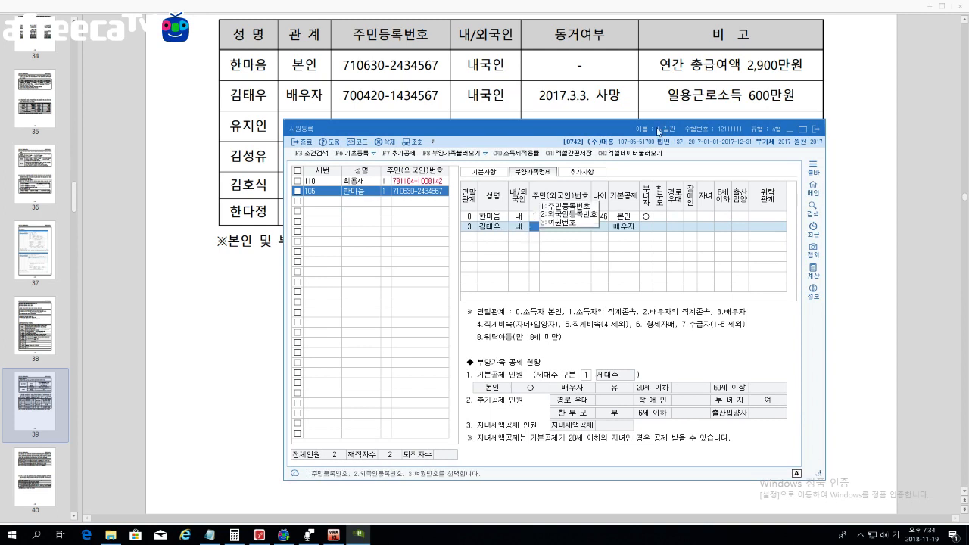
{"action": "key", "text": "Return"}
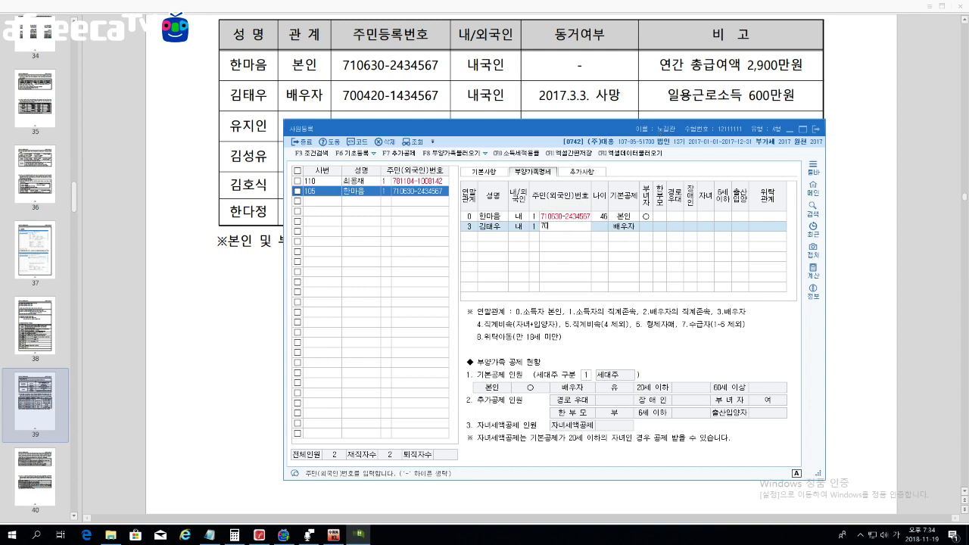
{"action": "key", "text": "Return"}
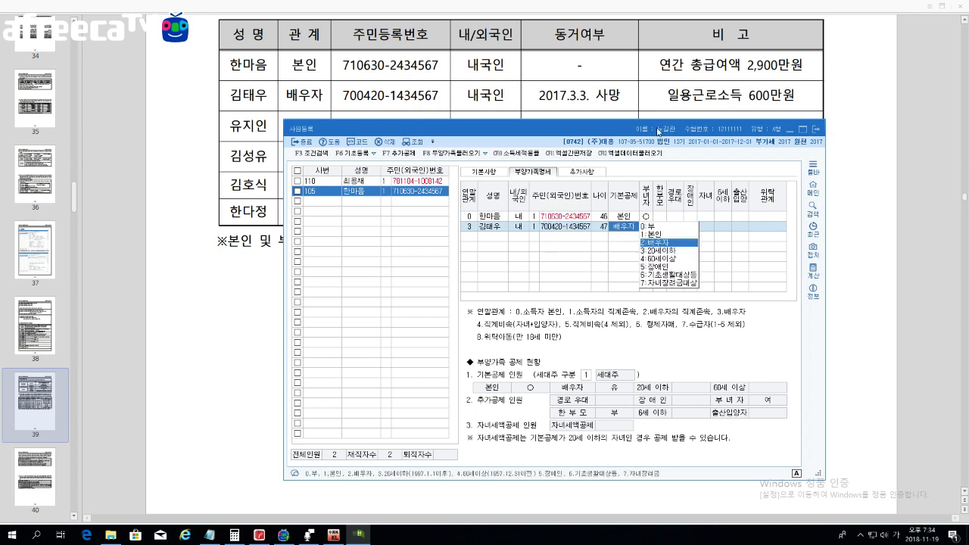
{"action": "key", "text": "Return"}
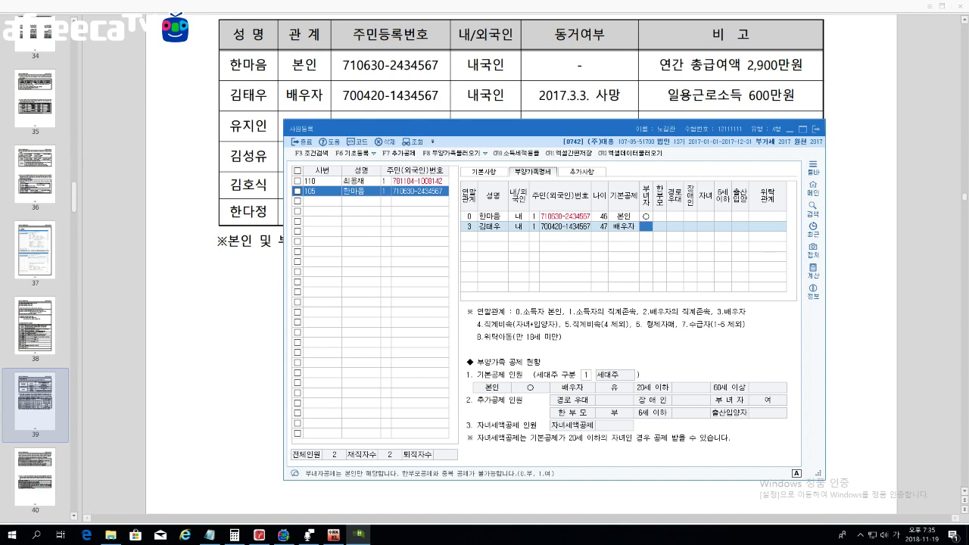
{"action": "left_click_drag", "start_coordinate": [476, 129], "coordinate": [476, 153]}
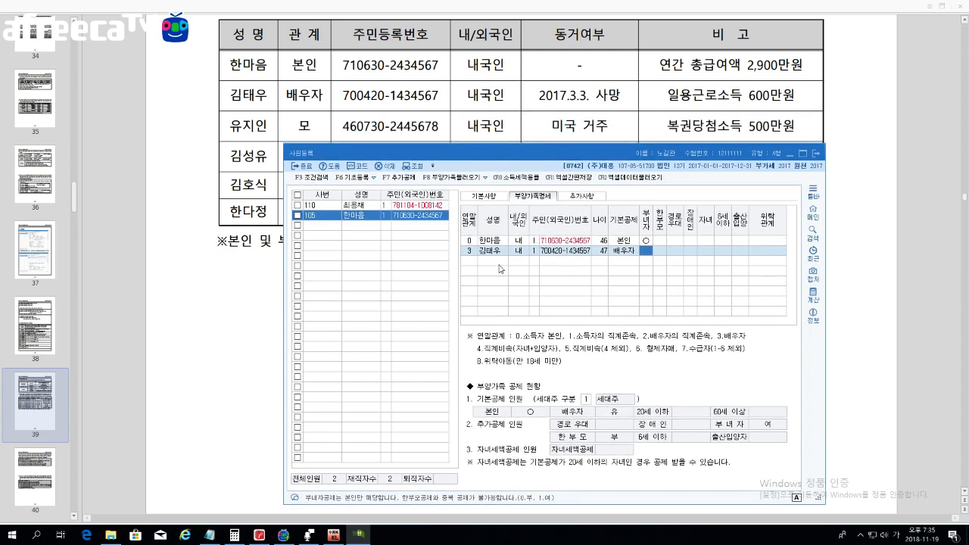
{"action": "key", "text": "Return"}
{"action": "key", "text": "Return"}
{"action": "key", "text": "Return"}
{"action": "key", "text": "Return"}
{"action": "key", "text": "Return"}
{"action": "key", "text": "Return"}
{"action": "key", "text": "Return"}
{"action": "key", "text": "Return"}
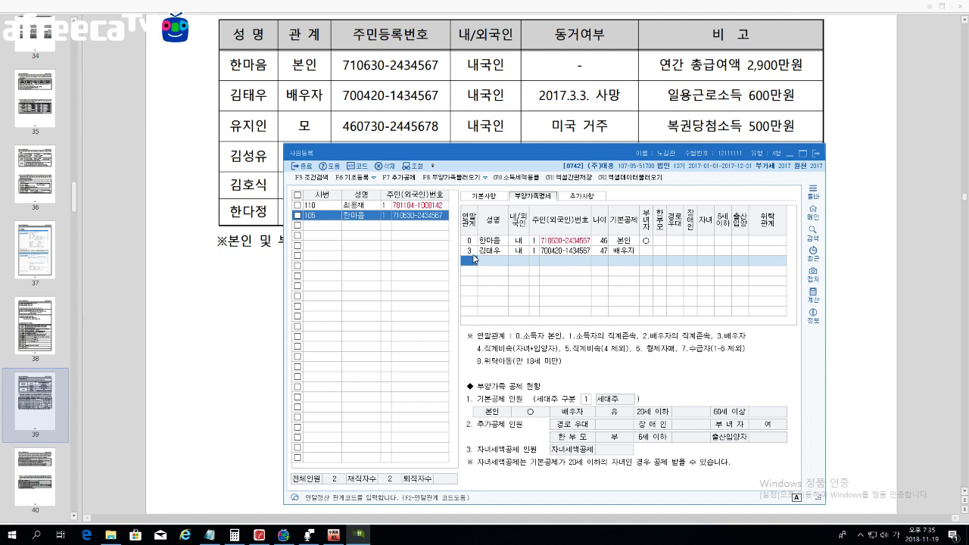
Step: Add the mother's row with relation 1, her name, 내국인, and her resident registration number
{"action": "type", "text": "1"}
{"action": "key", "text": "Return"}
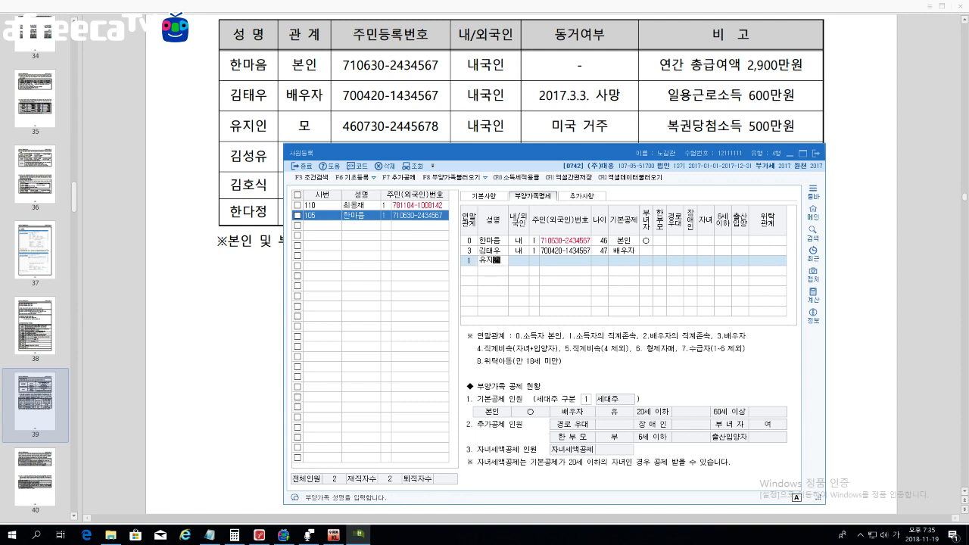
{"action": "key", "text": "Return"}
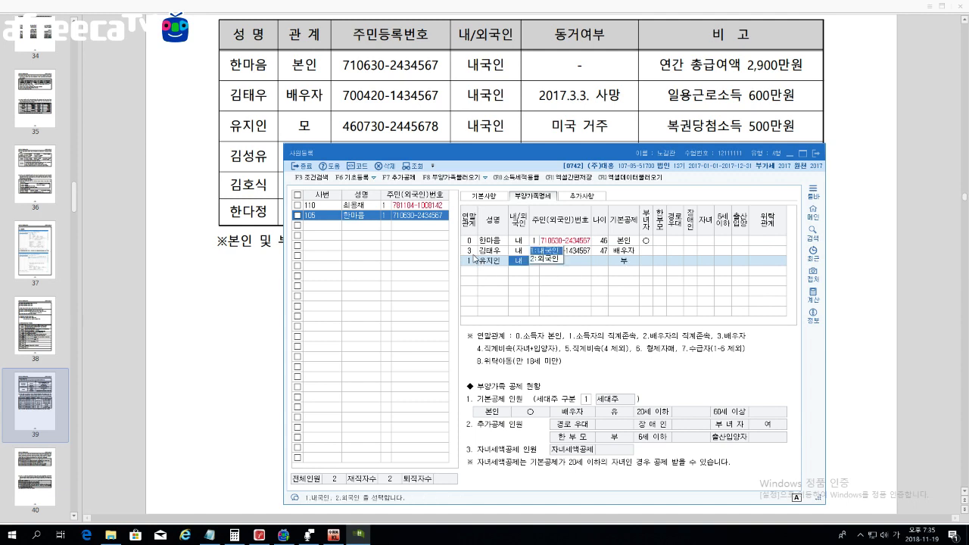
{"action": "key", "text": "Return"}
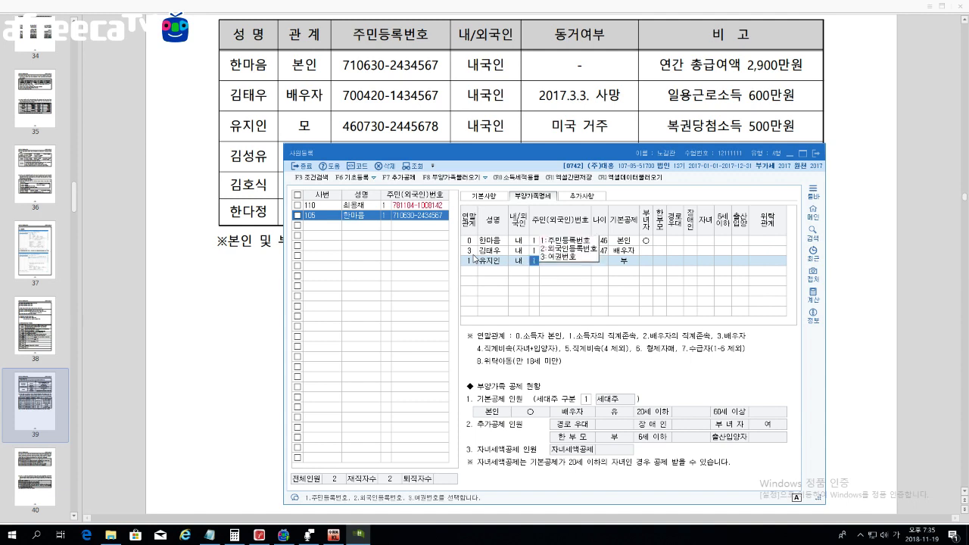
{"action": "key", "text": "Return"}
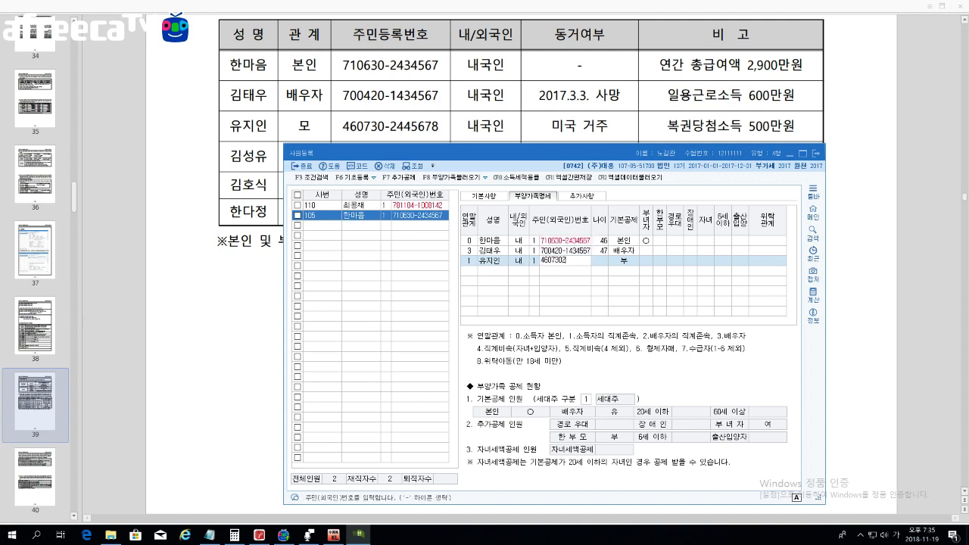
{"action": "key", "text": "Return"}
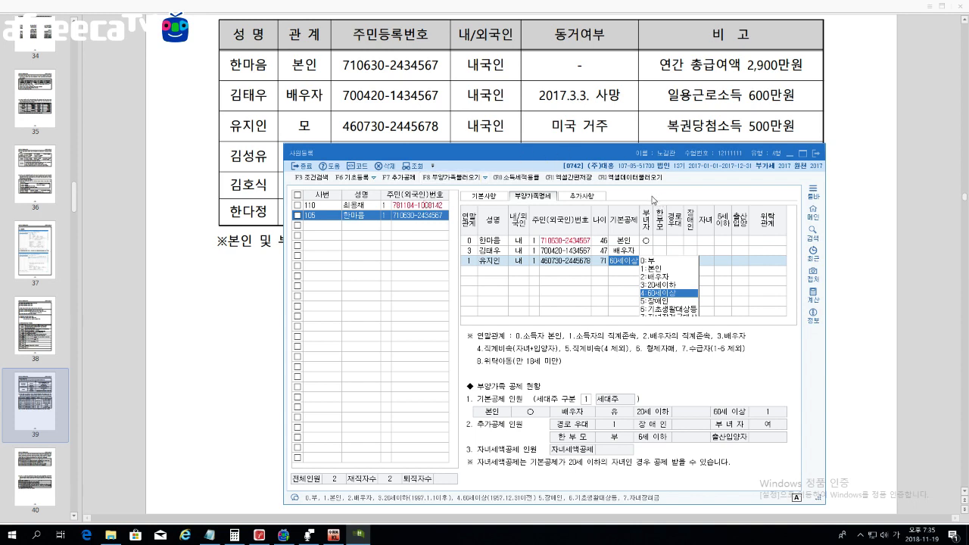
Step: Change the mother's basic deduction from 60세이상 to 0:부 and move to a new row
{"action": "left_click", "coordinate": [575, 262]}
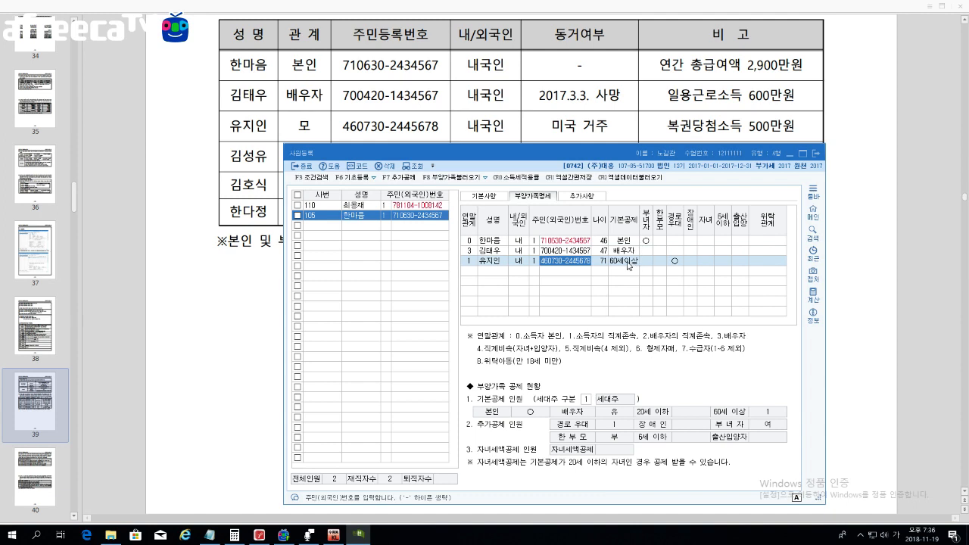
{"action": "left_click", "coordinate": [628, 265]}
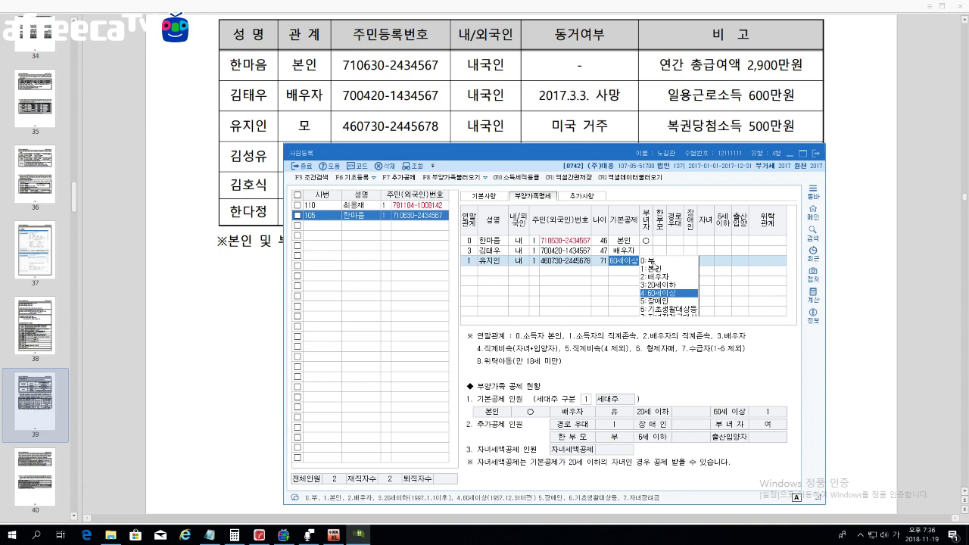
{"action": "left_click", "coordinate": [649, 261]}
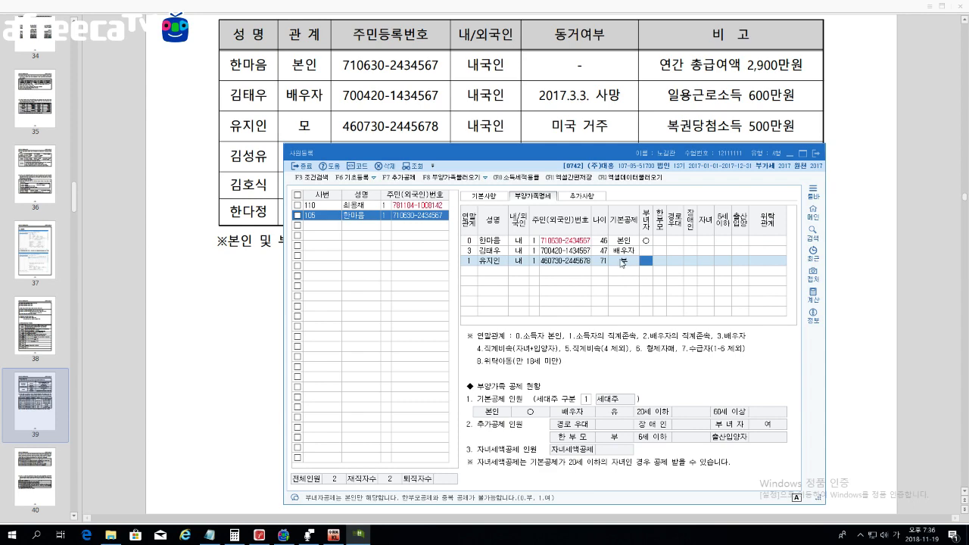
{"action": "left_click", "coordinate": [643, 130]}
{"action": "scroll", "coordinate": [643, 130], "scroll_direction": "down", "scroll_amount": 1}
{"action": "scroll", "coordinate": [643, 130], "scroll_direction": "down", "scroll_amount": 1}
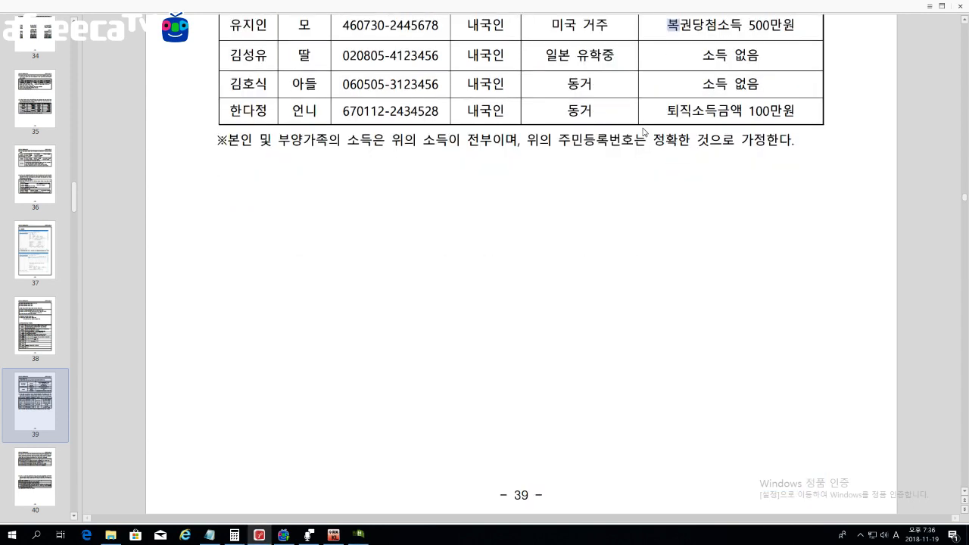
{"action": "left_click", "coordinate": [359, 539]}
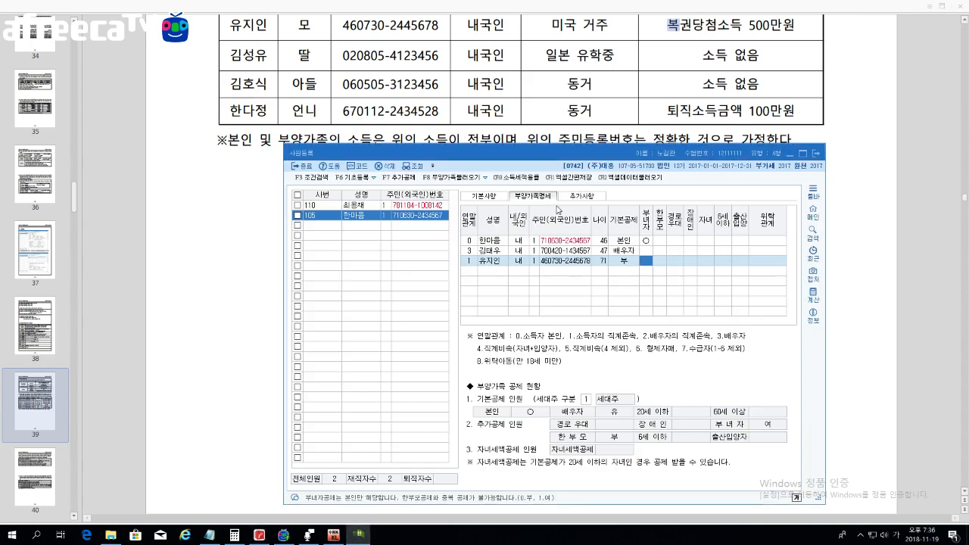
{"action": "left_click_drag", "start_coordinate": [572, 153], "coordinate": [566, 141]}
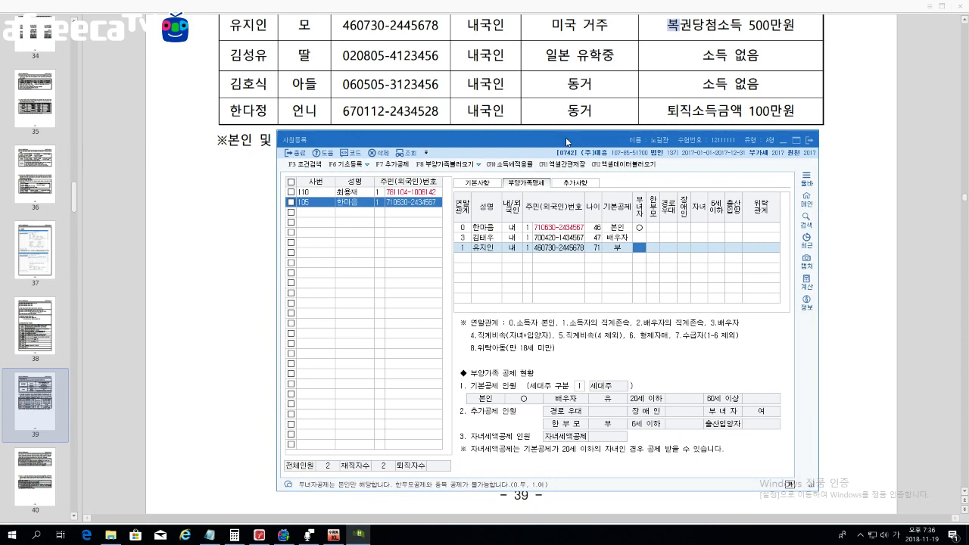
{"action": "key", "text": "Return"}
{"action": "key", "text": "Return"}
{"action": "key", "text": "Return"}
{"action": "key", "text": "Return"}
{"action": "key", "text": "Return"}
{"action": "key", "text": "Return"}
{"action": "key", "text": "Return"}
{"action": "key", "text": "Return"}
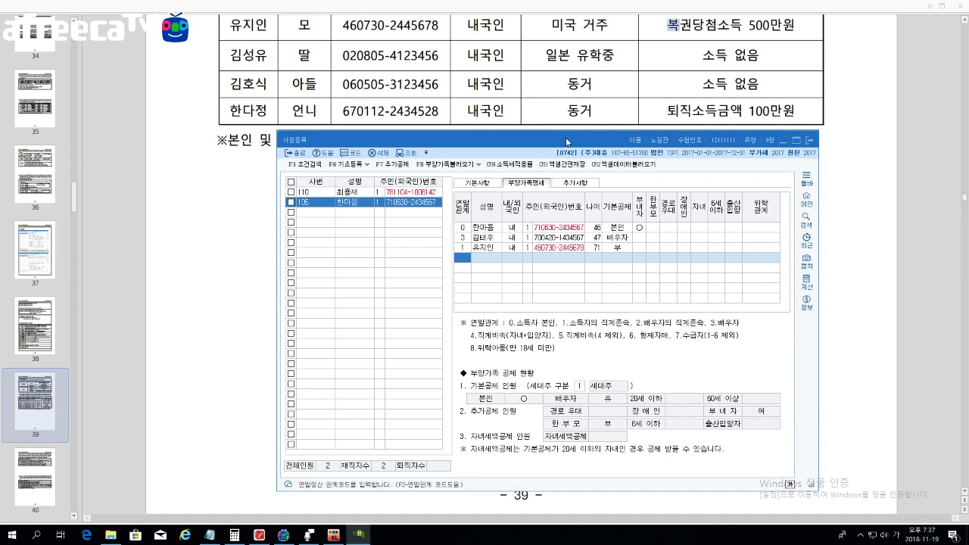
Step: Add the daughter's row: relation 4, name, 내국인, corrected resident number, and 3:20세이하 deduction
{"action": "type", "text": "4"}
{"action": "key", "text": "Return"}
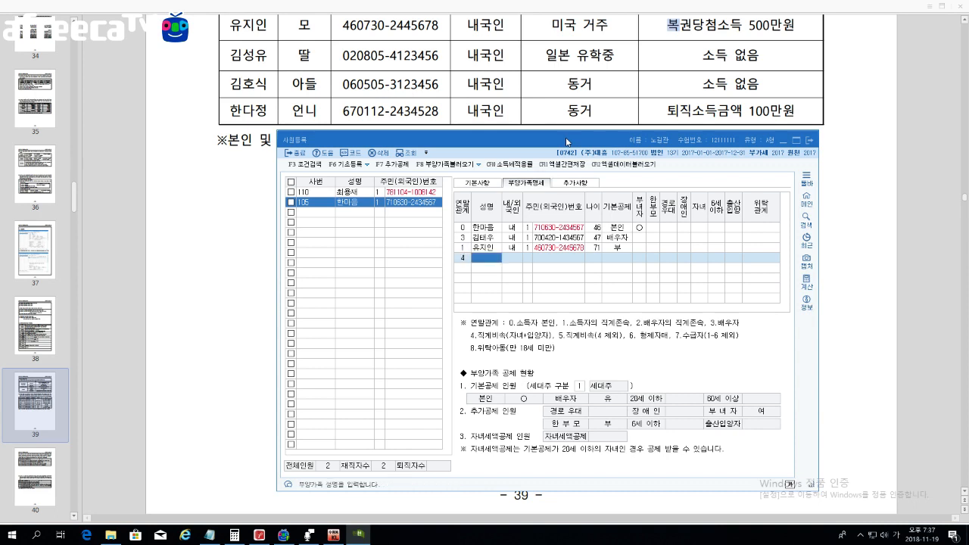
{"action": "key", "text": "Return"}
{"action": "key", "text": "Return"}
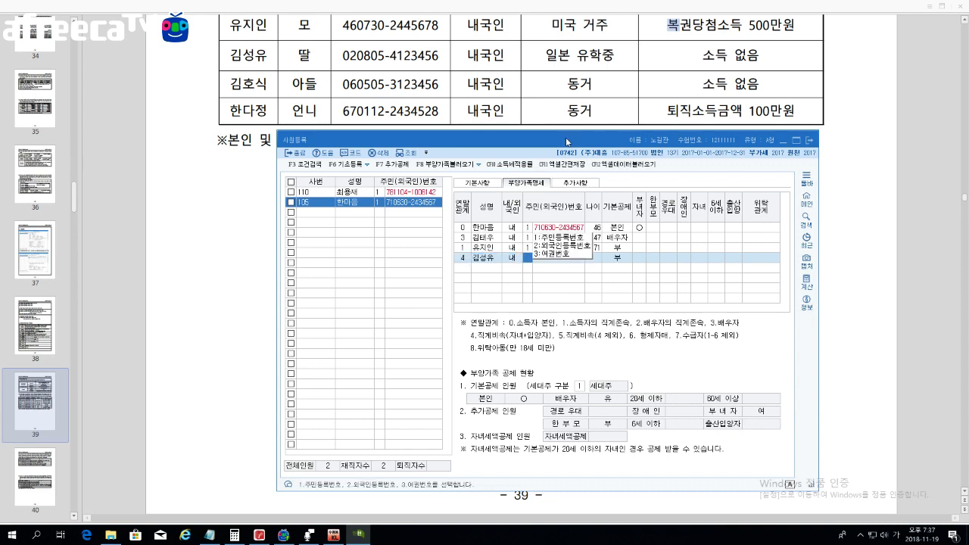
{"action": "type", "text": "1"}
{"action": "key", "text": "Return"}
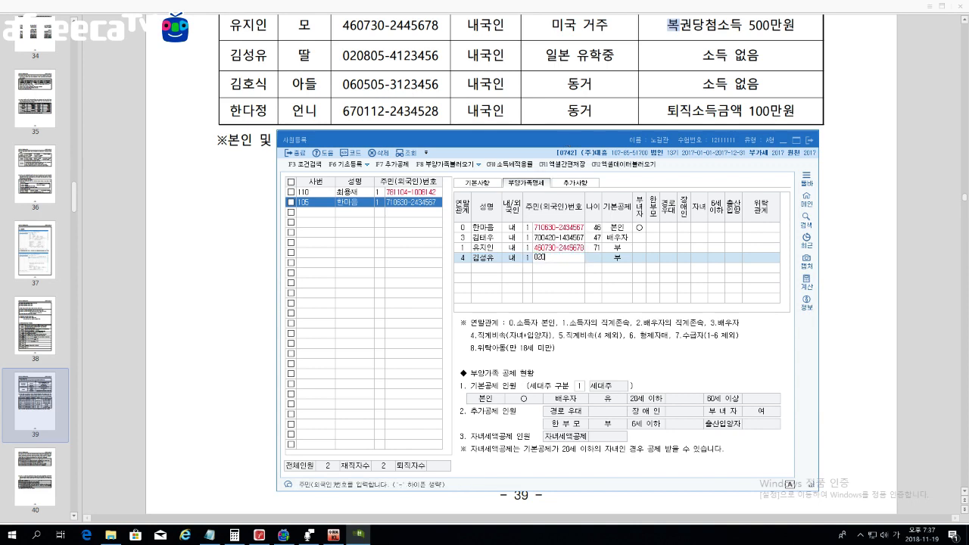
{"action": "key", "text": "Return"}
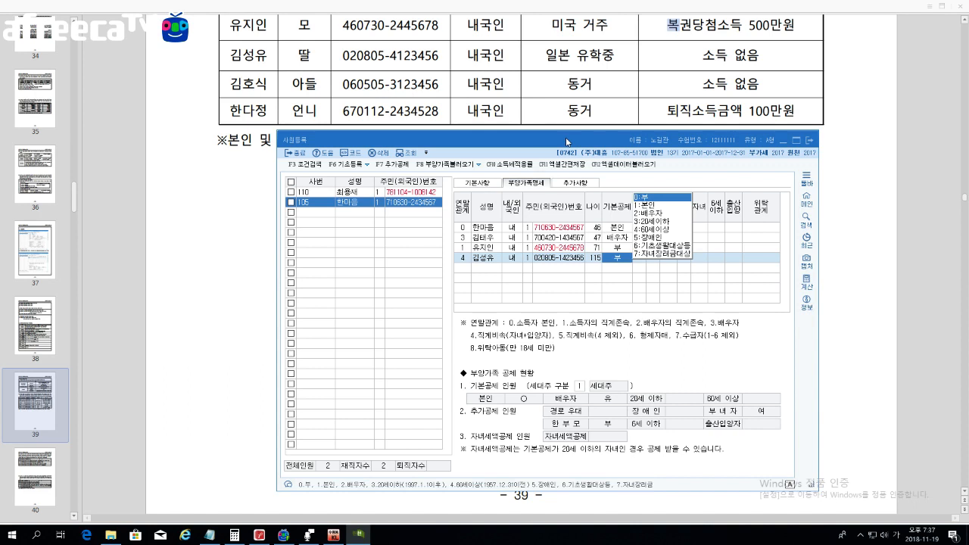
{"action": "key", "text": "Left"}
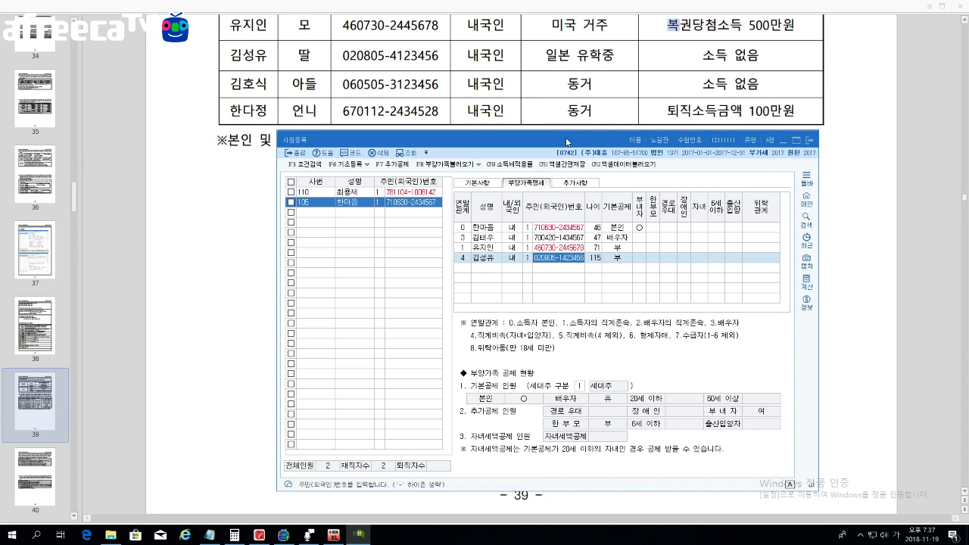
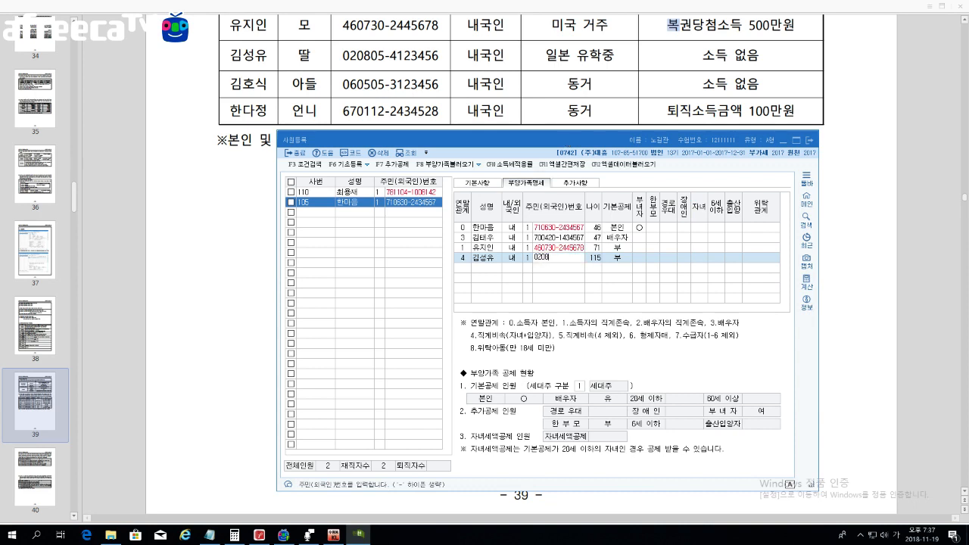
{"action": "key", "text": "Return"}
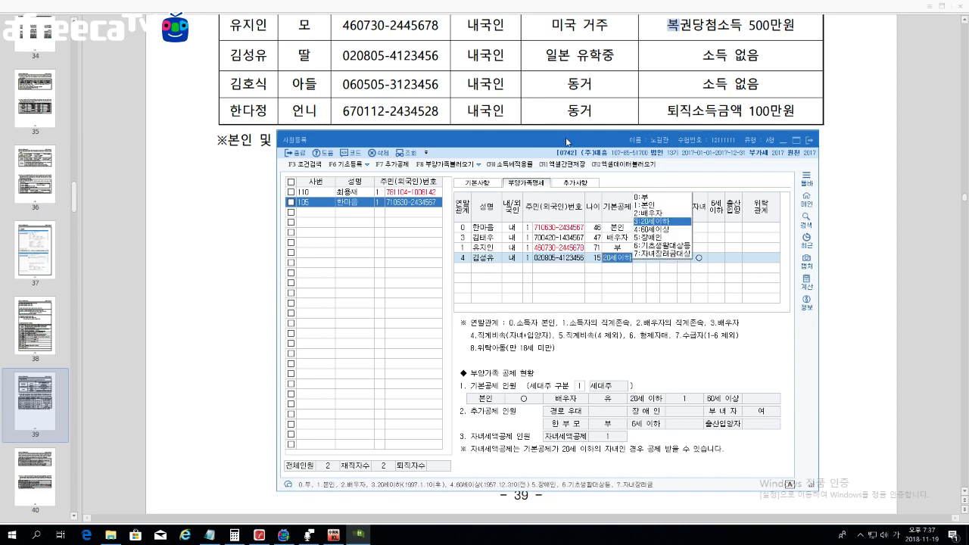
{"action": "key", "text": "Return"}
{"action": "key", "text": "Return"}
{"action": "key", "text": "Return"}
{"action": "key", "text": "Return"}
{"action": "key", "text": "Return"}
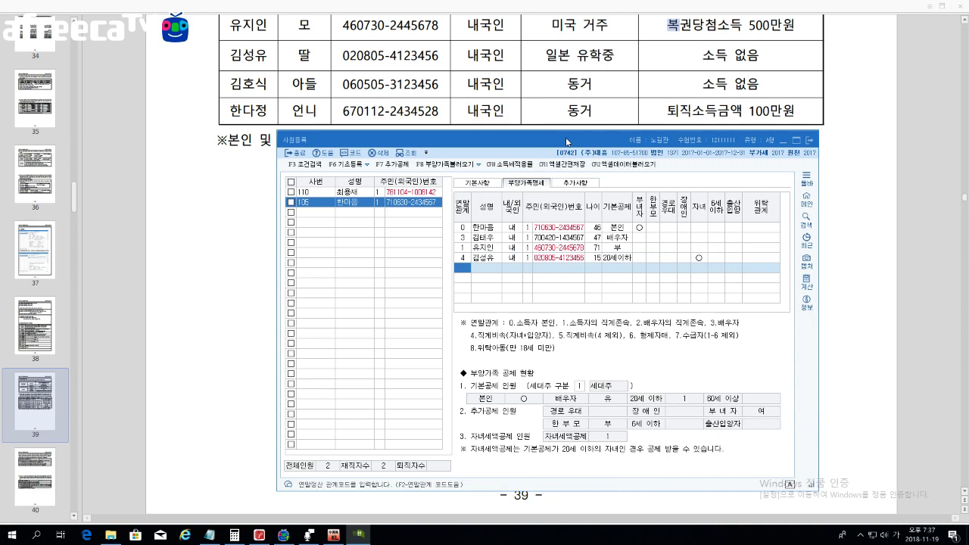
Step: Add the son's row: relation 4, name, 내국인, resident number, and 20세이하 deduction
{"action": "type", "text": "4"}
{"action": "key", "text": "Return"}
{"action": "type", "text": "김호ㅅ"}
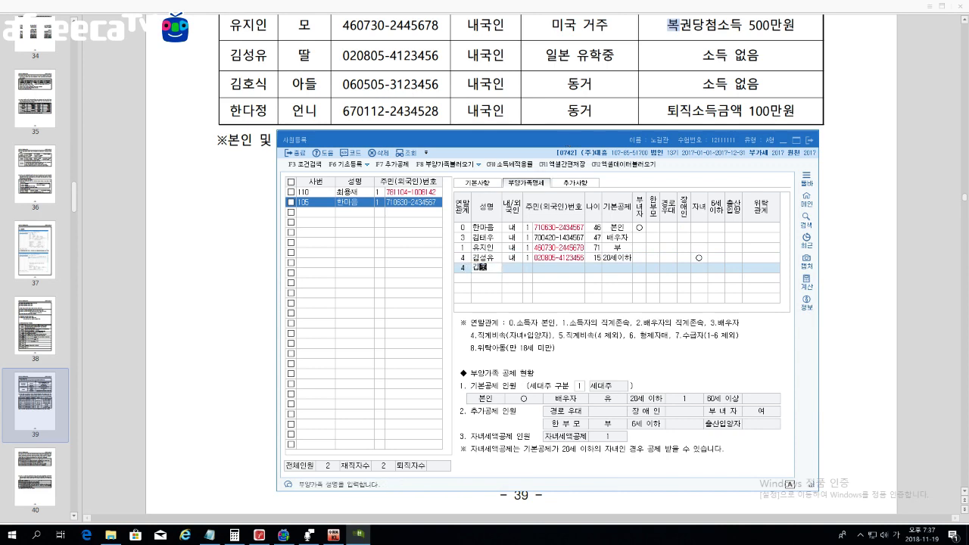
{"action": "key", "text": "BackSpace"}
{"action": "key", "text": "BackSpace"}
{"action": "key", "text": "BackSpace"}
{"action": "key", "text": "Return"}
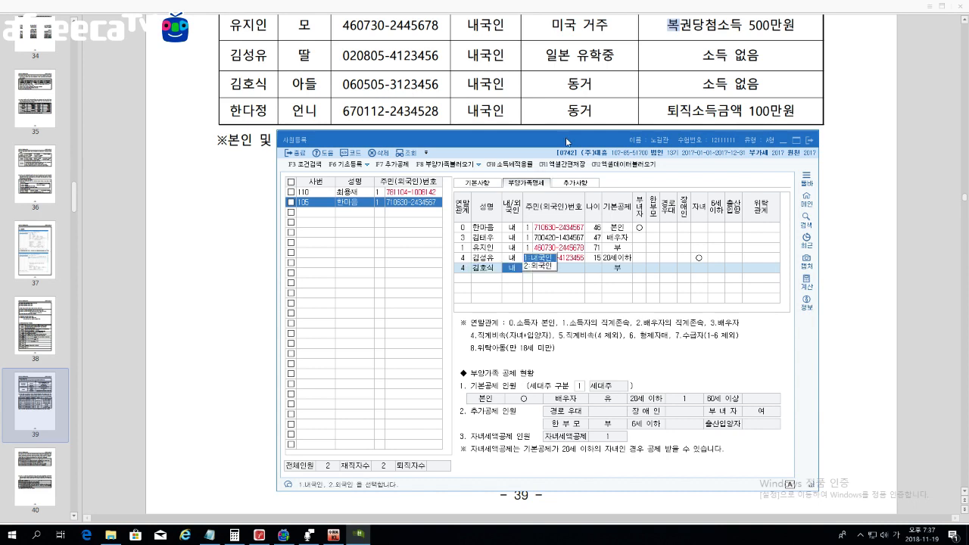
{"action": "key", "text": "1"}
{"action": "key", "text": "Return"}
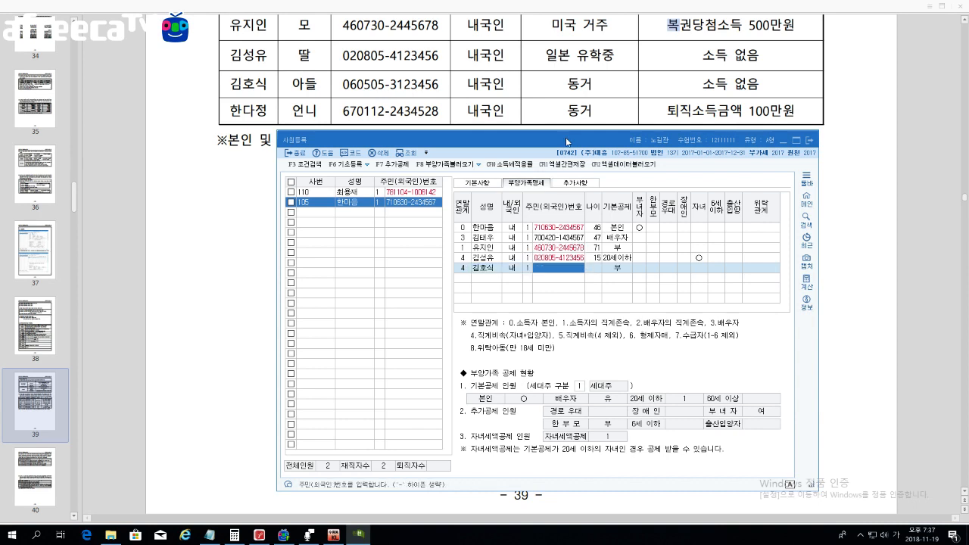
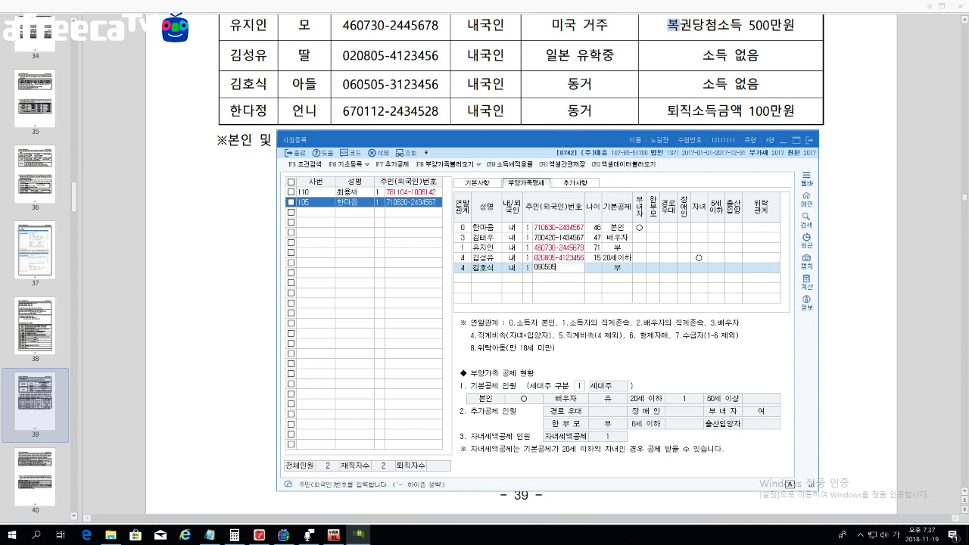
{"action": "key", "text": "Return"}
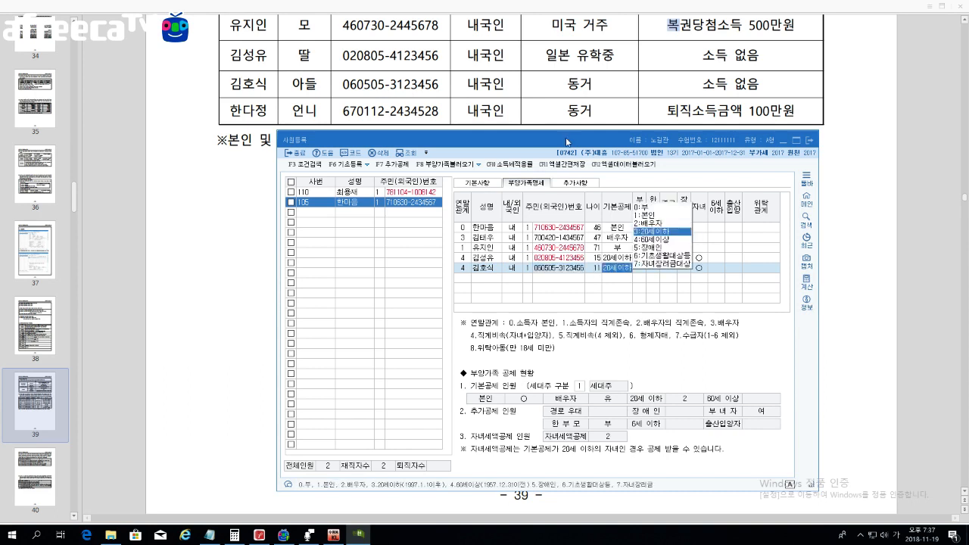
{"action": "key", "text": "Return"}
{"action": "key", "text": "Return"}
{"action": "key", "text": "Return"}
{"action": "key", "text": "Return"}
{"action": "key", "text": "Return"}
{"action": "key", "text": "Return"}
{"action": "key", "text": "Return"}
{"action": "key", "text": "Return"}
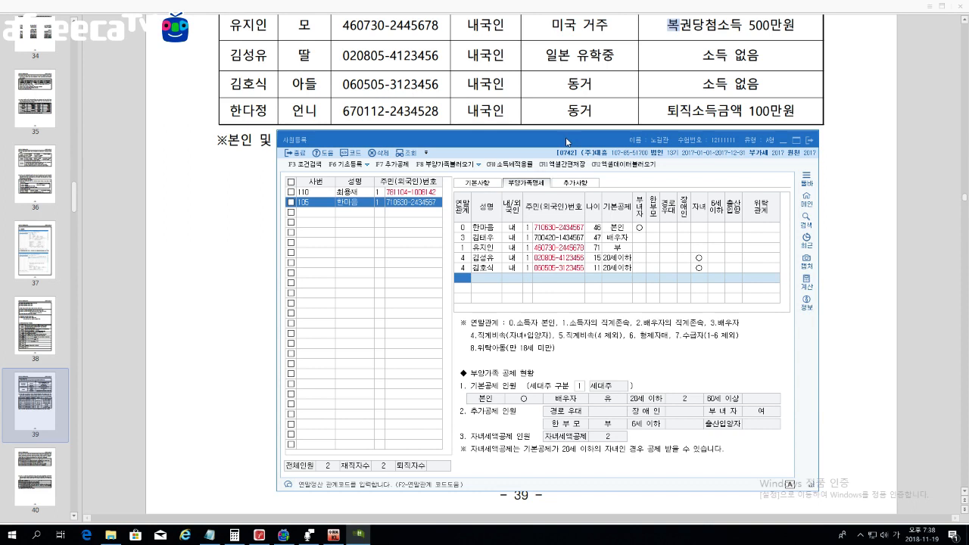
Step: Add the sister's row with relation 6, her name and resident number, keeping basic deduction 부
{"action": "type", "text": "6"}
{"action": "key", "text": "Return"}
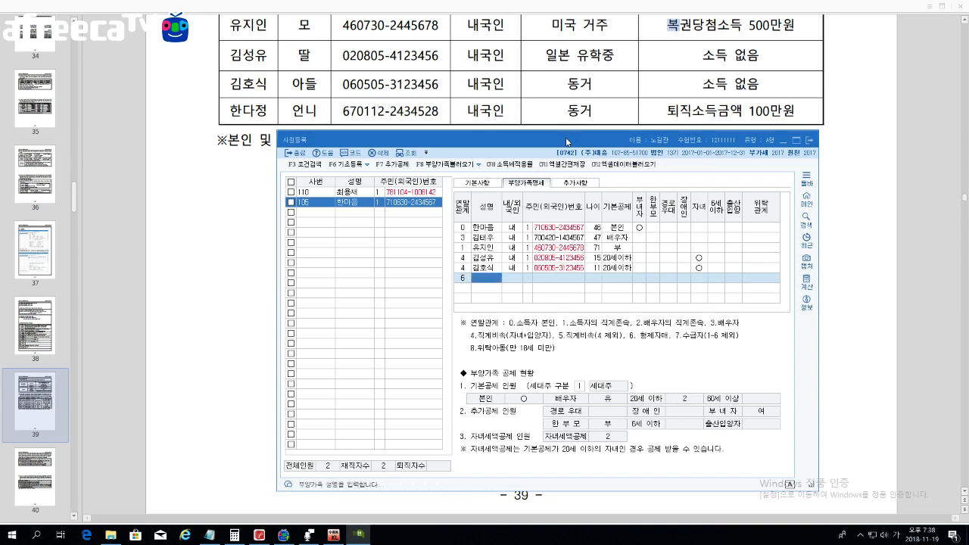
{"action": "key", "text": "Return"}
{"action": "key", "text": "Return"}
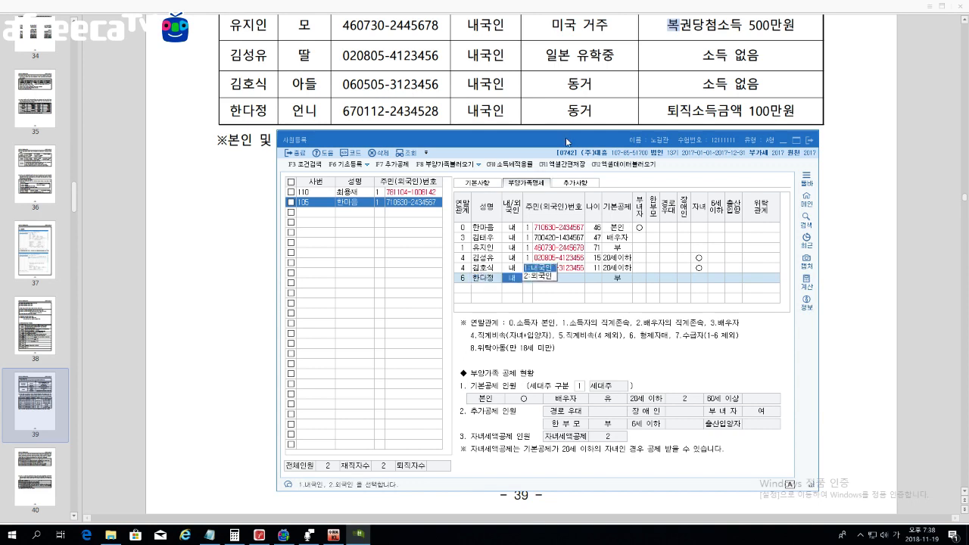
{"action": "type", "text": "1"}
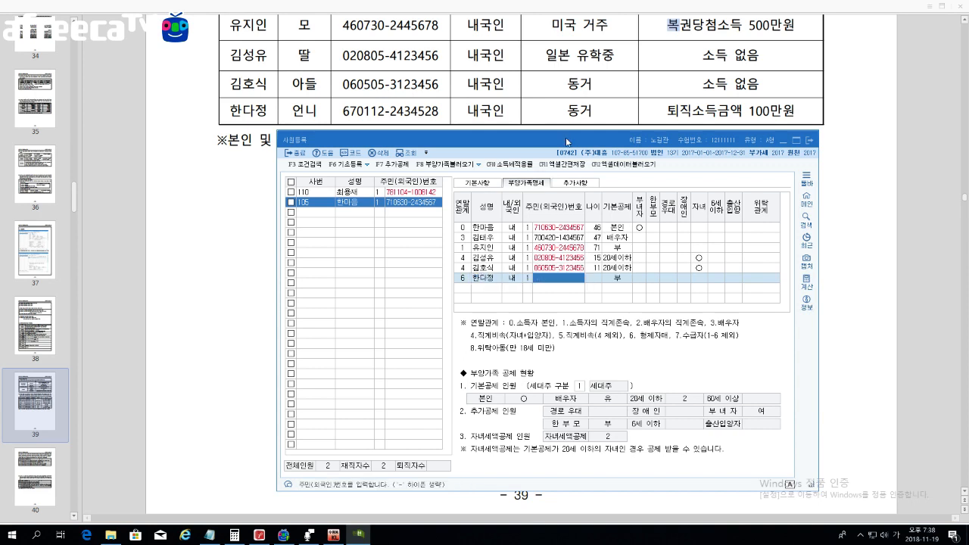
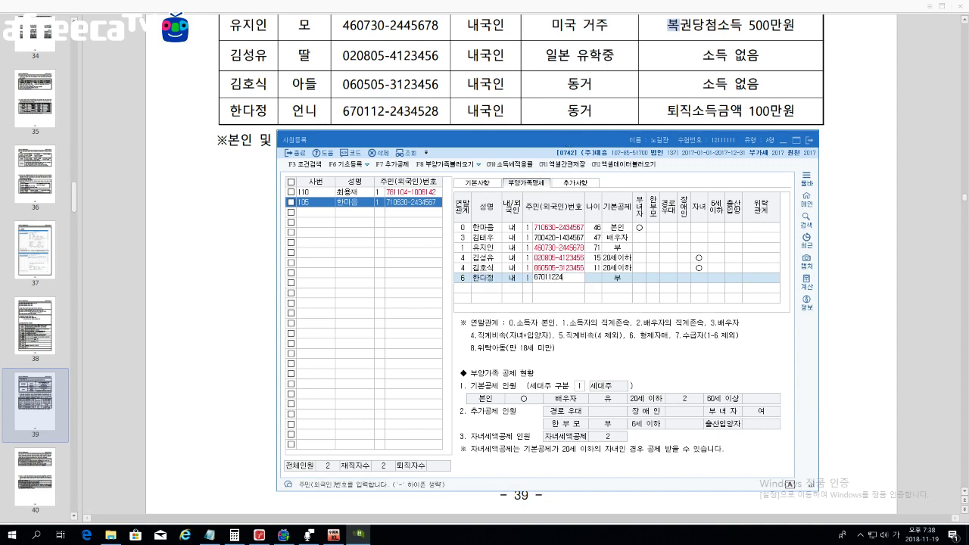
{"action": "key", "text": "Return"}
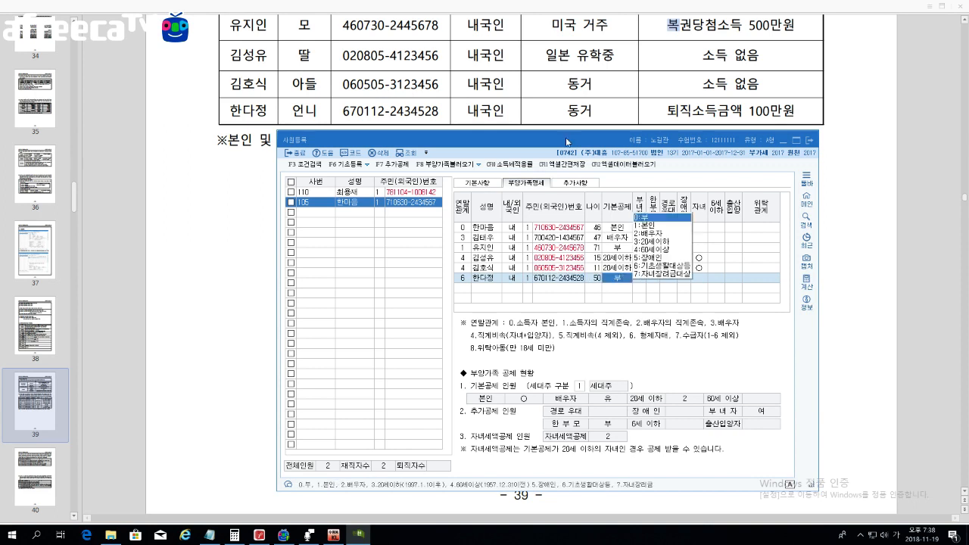
{"action": "left_click", "coordinate": [599, 281]}
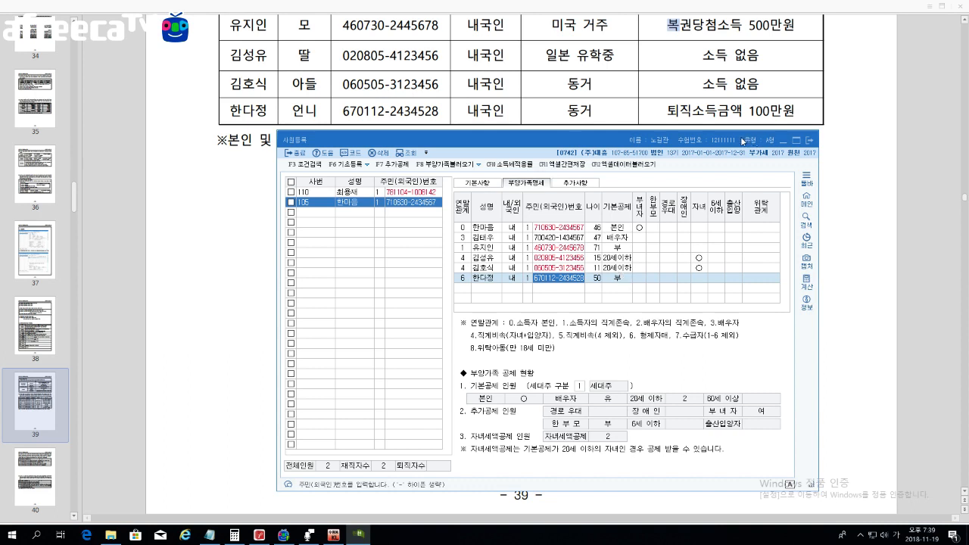
Step: Close the 사원등록 window and exit KcLep
{"action": "left_click", "coordinate": [808, 142]}
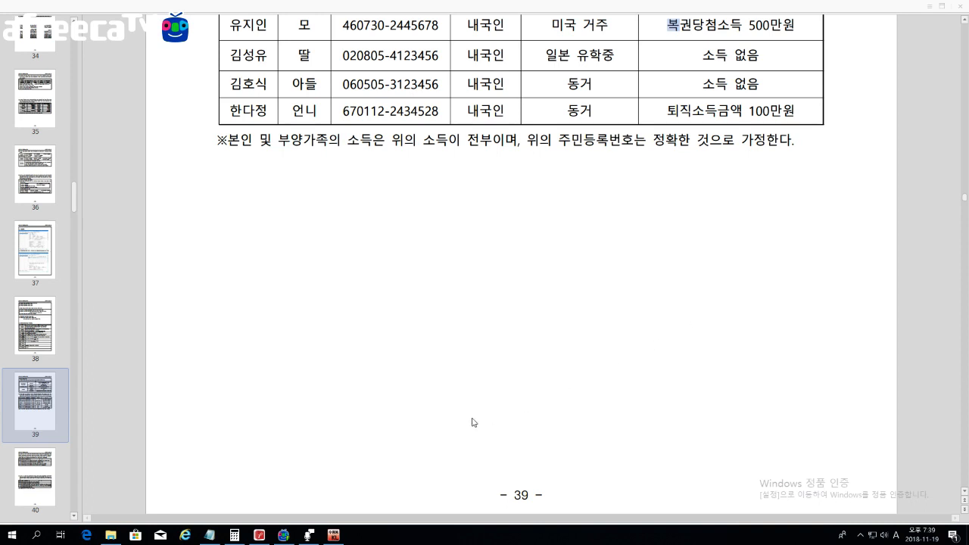
{"action": "left_click", "coordinate": [334, 535]}
{"action": "left_click", "coordinate": [939, 98]}
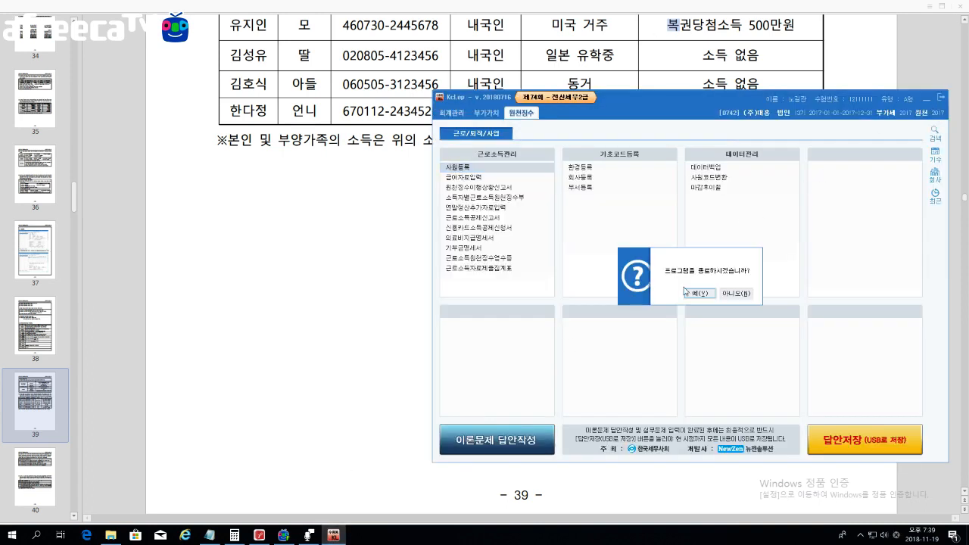
{"action": "left_click", "coordinate": [690, 299]}
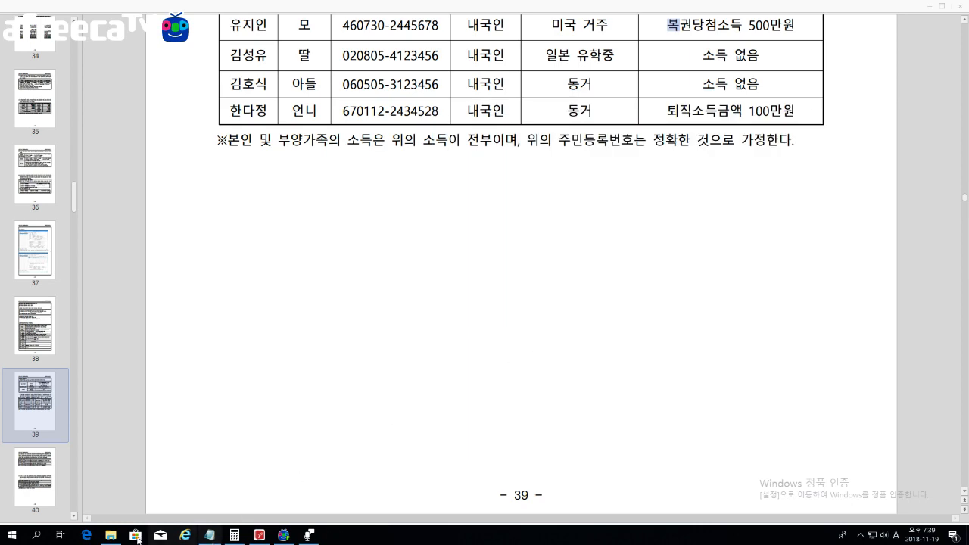
Step: Launch Tax from the 69회 전산세무2급 > 전산세무2급 케이렙 folder
{"action": "left_click", "coordinate": [111, 534]}
{"action": "left_click", "coordinate": [494, 36]}
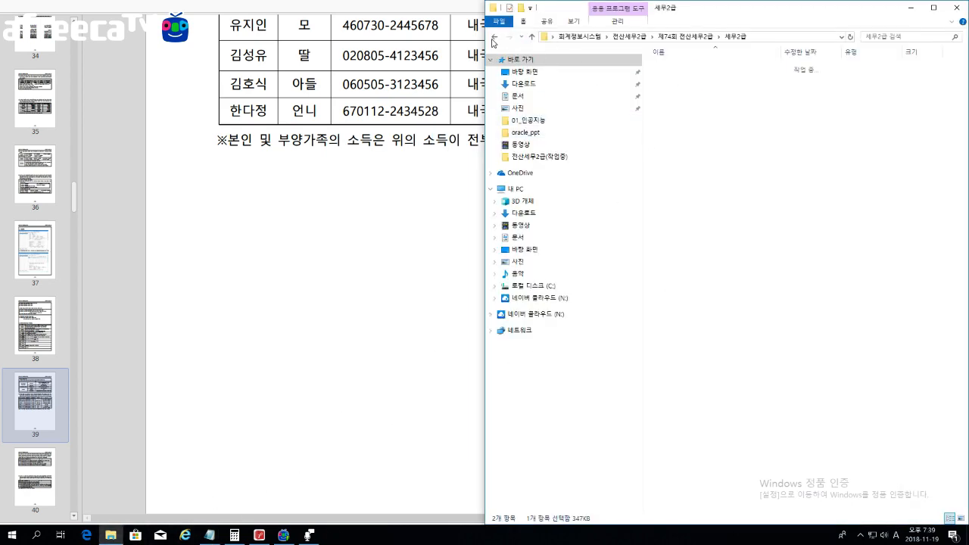
{"action": "left_click", "coordinate": [493, 36]}
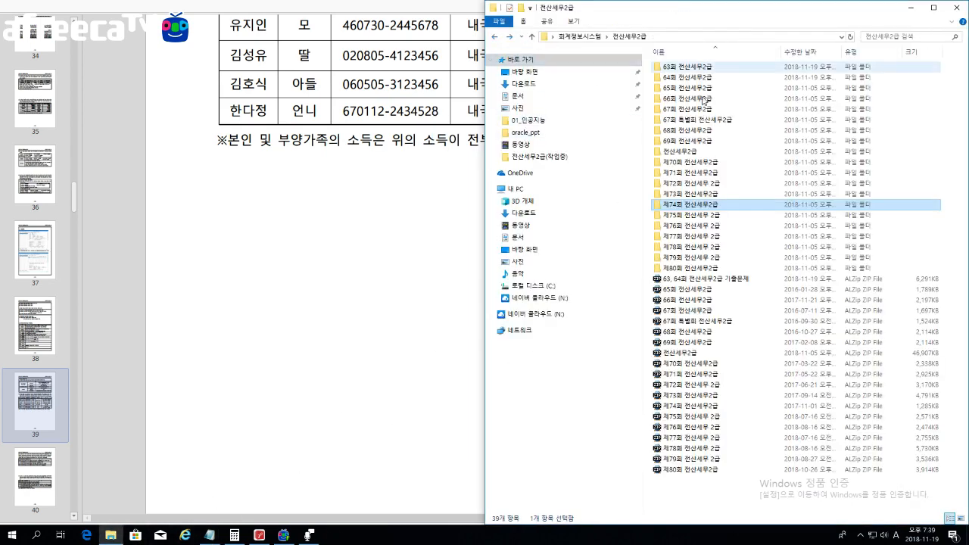
{"action": "double_click", "coordinate": [685, 141]}
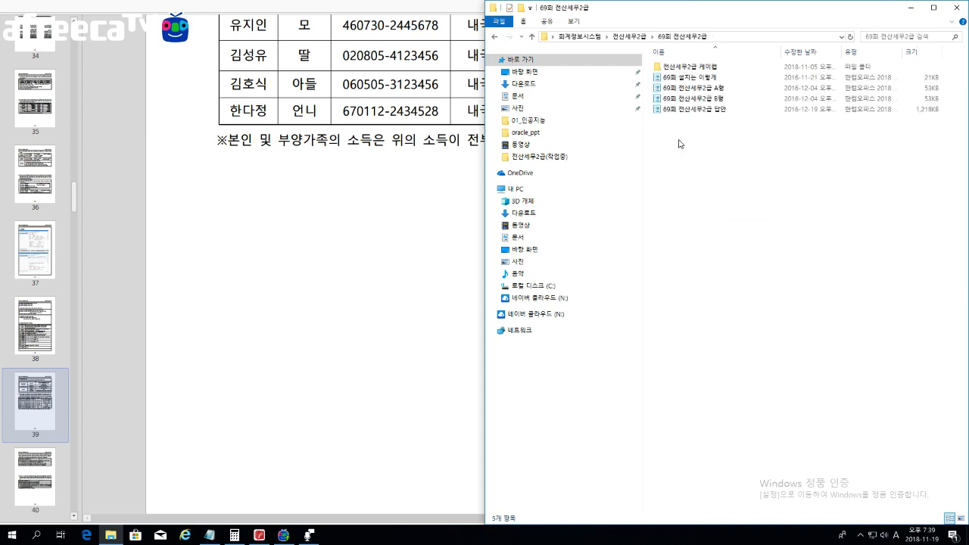
{"action": "double_click", "coordinate": [684, 67]}
{"action": "double_click", "coordinate": [670, 77]}
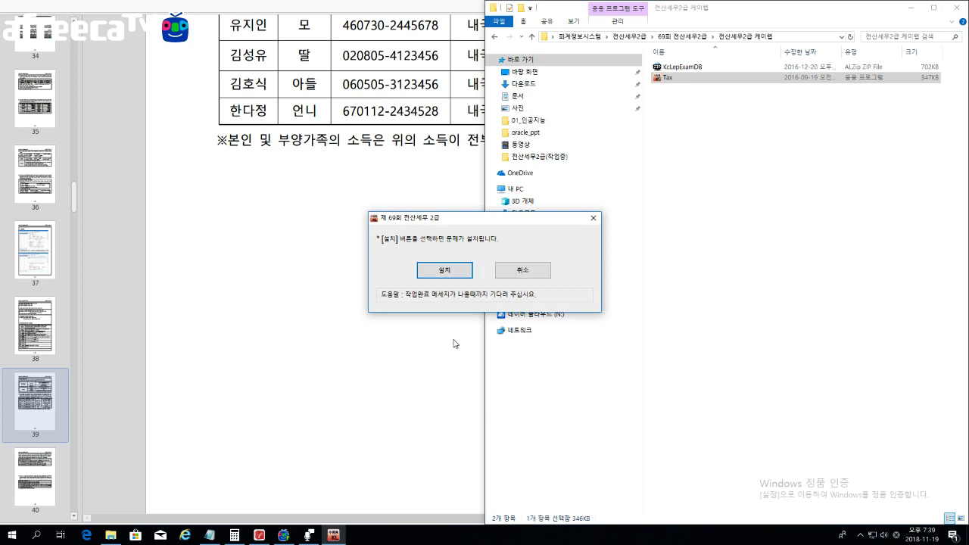
Step: Install the 69th-round exam and log in with the examinee name, type A, and supervisor number
{"action": "left_click", "coordinate": [445, 270]}
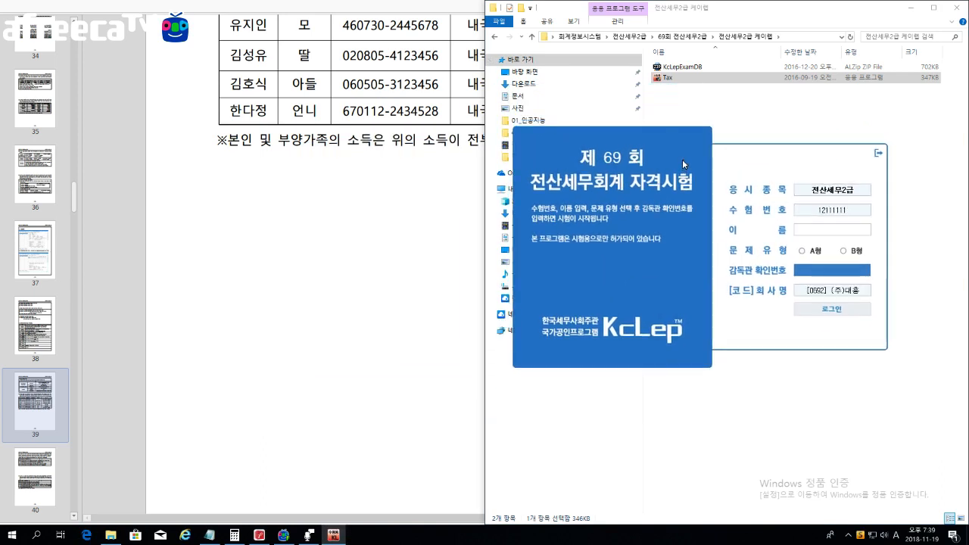
{"action": "type", "text": "sh"}
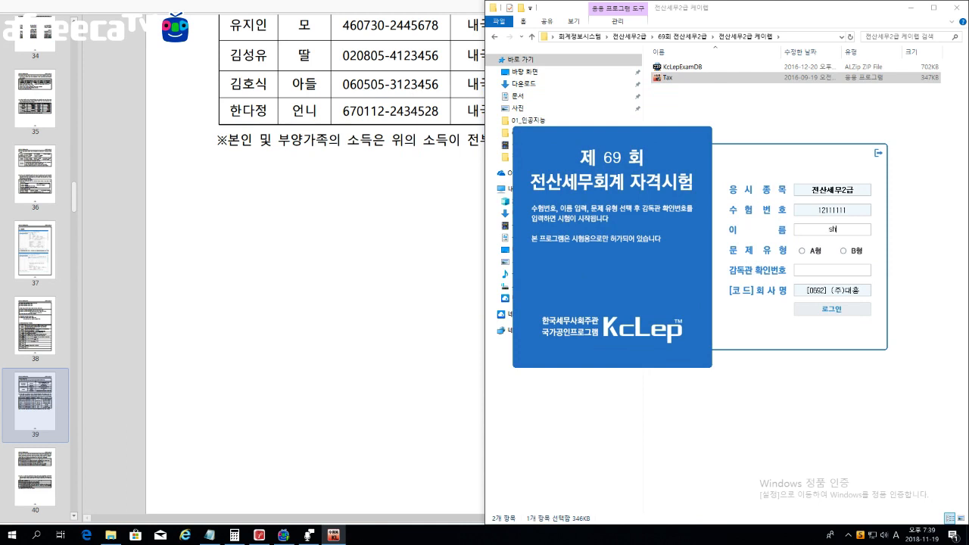
{"action": "key", "text": "BackSpace"}
{"action": "key", "text": "BackSpace"}
{"action": "key", "text": "Hangul"}
{"action": "type", "text": "노질"}
{"action": "left_click", "coordinate": [848, 270]}
{"action": "left_click", "coordinate": [802, 250]}
{"action": "left_click", "coordinate": [804, 270]}
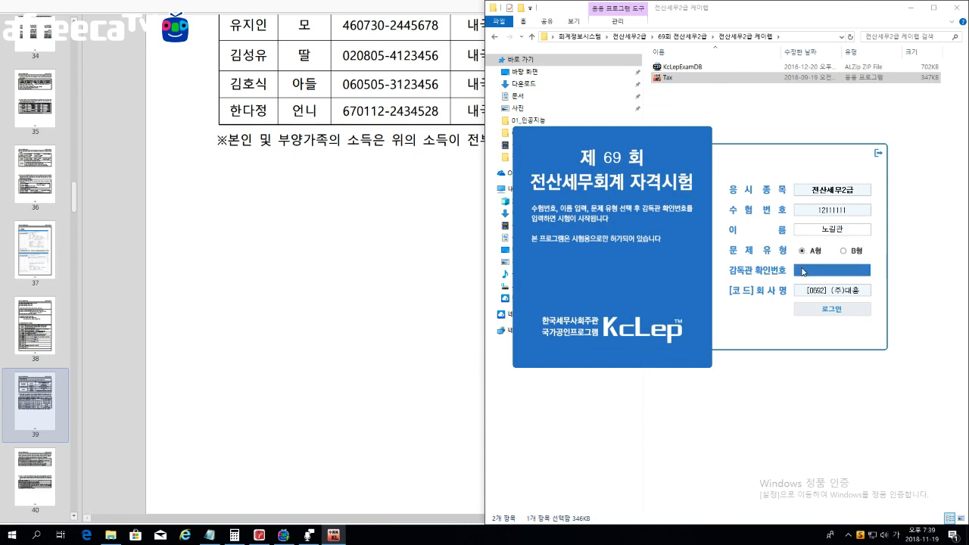
{"action": "type", "text": "98"}
{"action": "key", "text": "Return"}
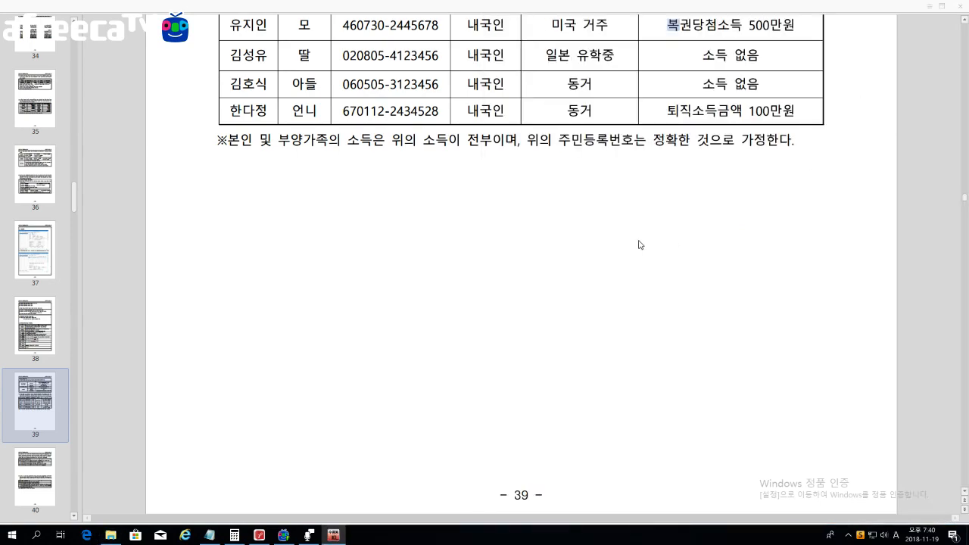
Step: Bring problem 69-1's page-40 dependents table into view, then open KcLep's 원천징수 menu
{"action": "scroll", "coordinate": [603, 244], "scroll_direction": "down", "scroll_amount": 8}
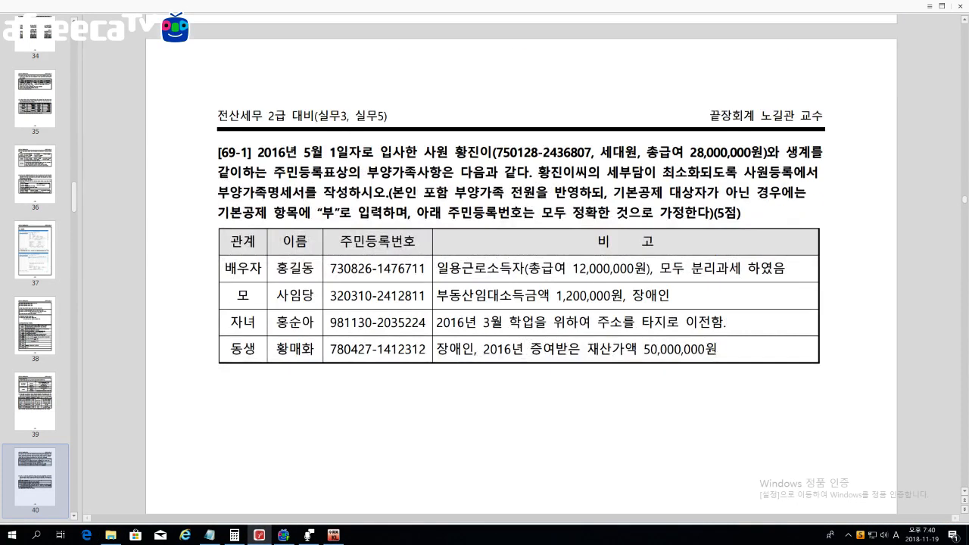
{"action": "scroll", "coordinate": [521, 300], "scroll_direction": "down", "scroll_amount": 3}
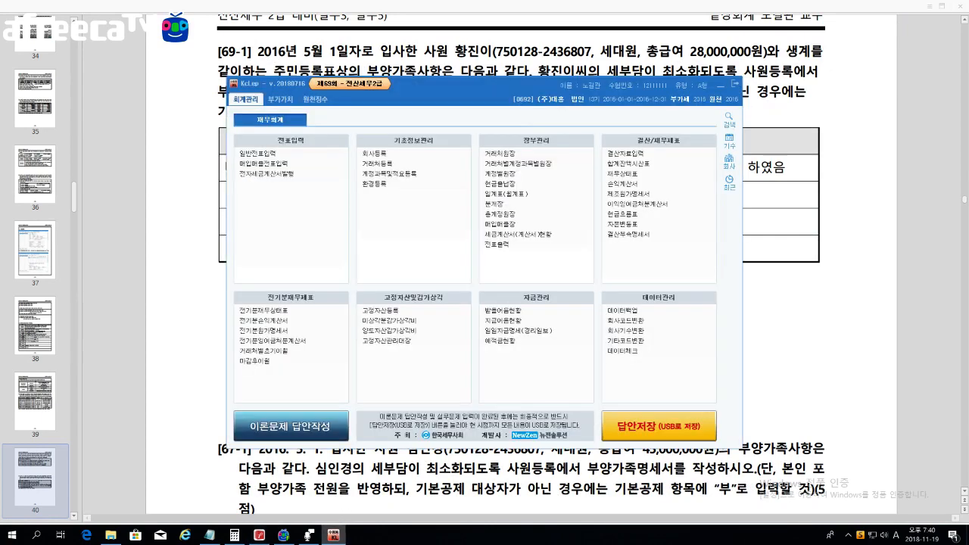
{"action": "left_click_drag", "start_coordinate": [629, 84], "coordinate": [779, 90]}
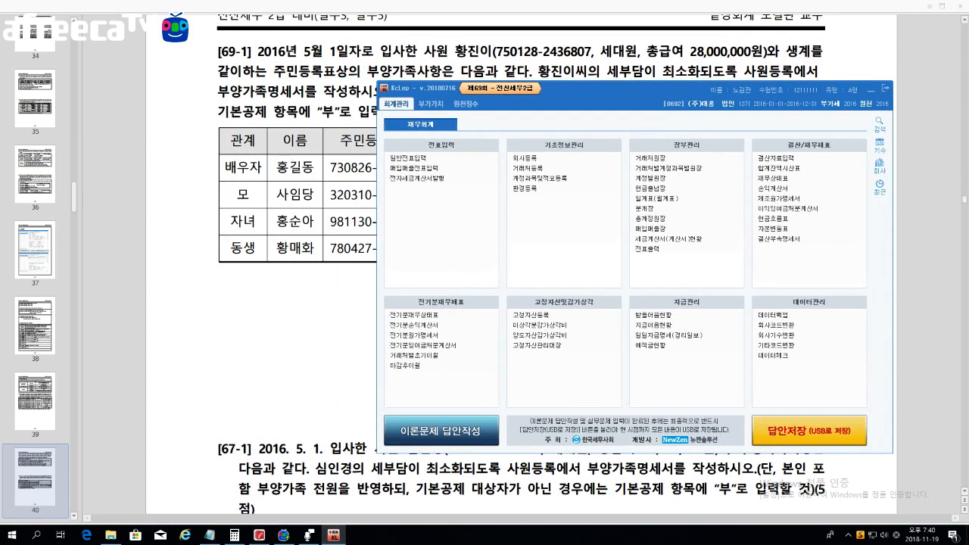
{"action": "left_click", "coordinate": [346, 195]}
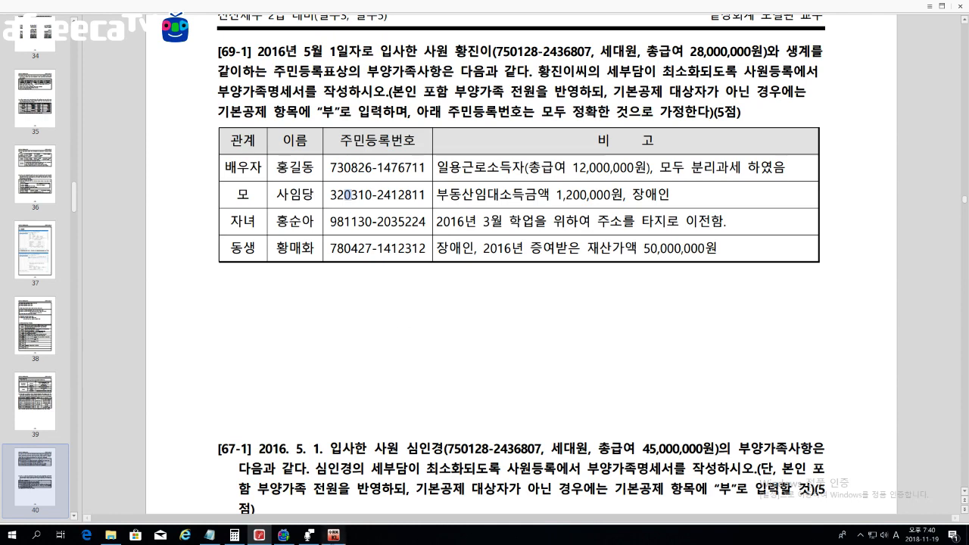
{"action": "left_click", "coordinate": [334, 534]}
{"action": "left_click", "coordinate": [466, 103]}
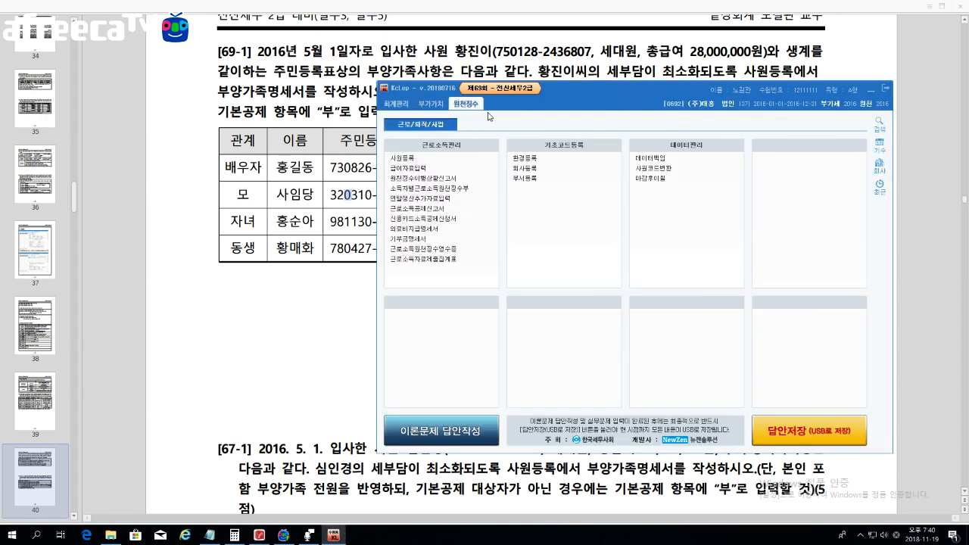
Step: Open 사원등록 at the 부양가족명세 tab and highlight the 28,000,000원 total salary in the PDF
{"action": "left_click", "coordinate": [439, 159]}
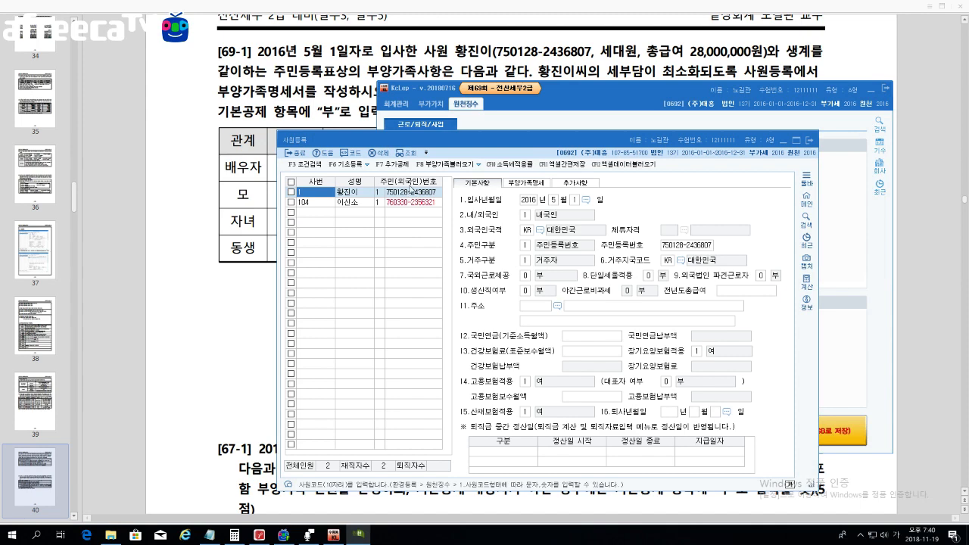
{"action": "left_click_drag", "start_coordinate": [541, 141], "coordinate": [642, 89]}
{"action": "left_click", "coordinate": [636, 134]}
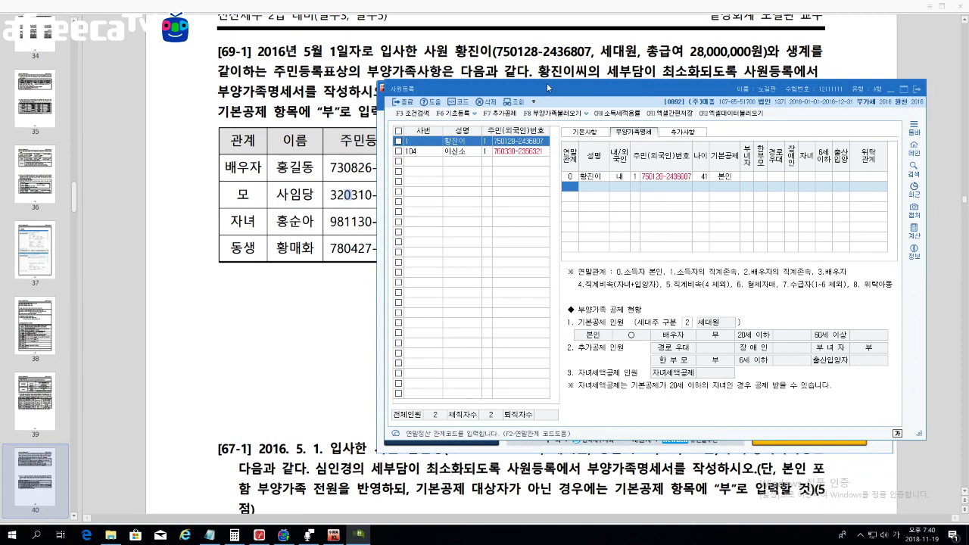
{"action": "key", "text": "alt+Tab"}
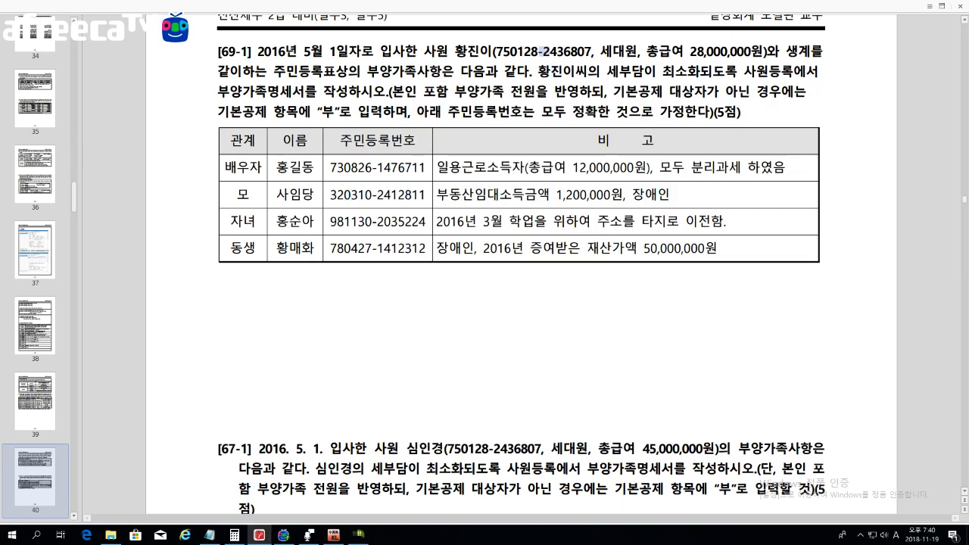
{"action": "left_click_drag", "start_coordinate": [690, 51], "coordinate": [762, 53]}
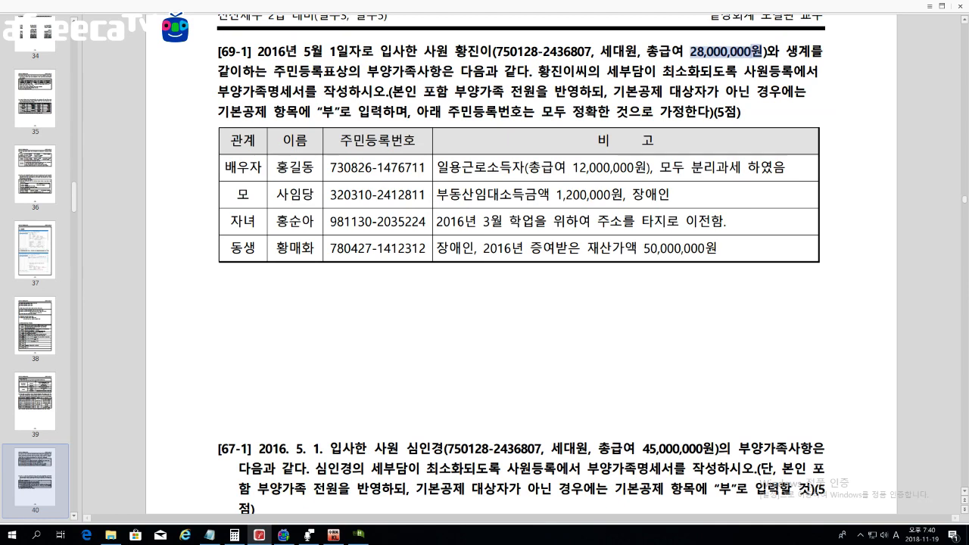
Step: Enter 1 in the employee's 부녀자 column in 사원등록
{"action": "left_click", "coordinate": [358, 537]}
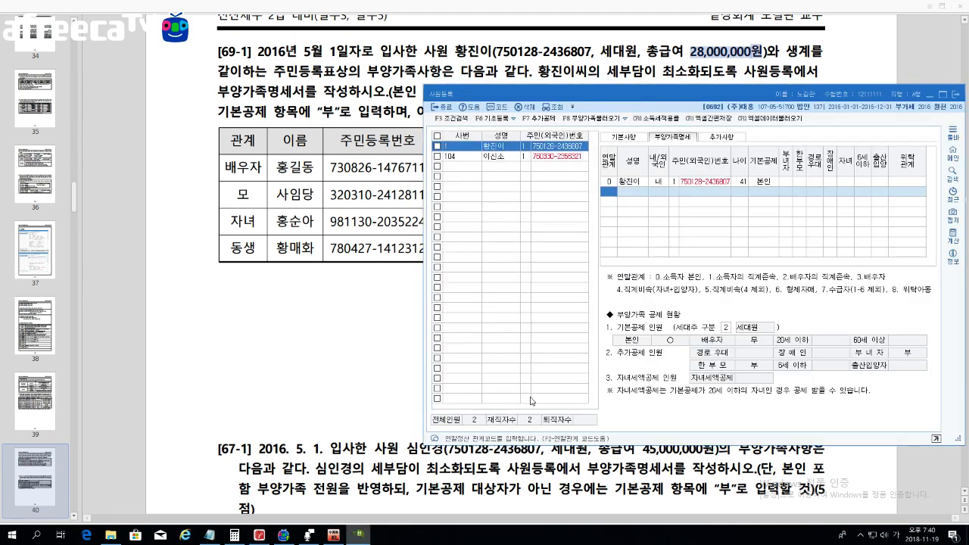
{"action": "left_click_drag", "start_coordinate": [724, 98], "coordinate": [700, 92]}
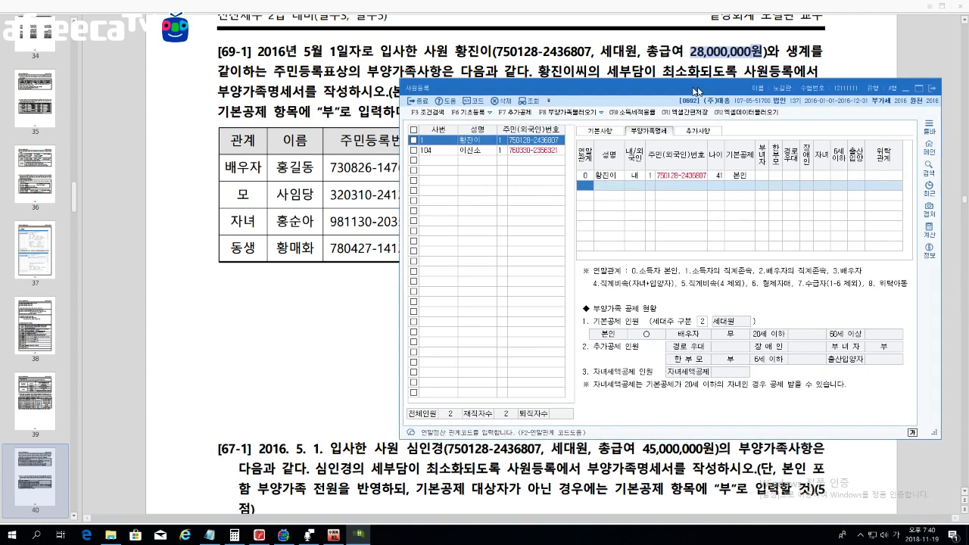
{"action": "left_click", "coordinate": [756, 175]}
{"action": "type", "text": "1"}
{"action": "key", "text": "Return"}
{"action": "key", "text": "Return"}
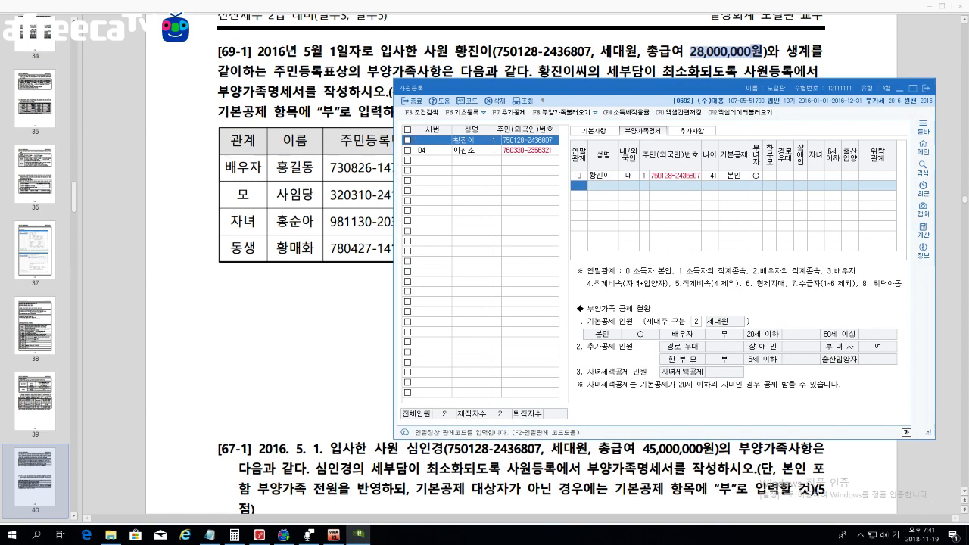
Step: Scroll the PDF down to the family table, then restore 사원등록
{"action": "left_click", "coordinate": [295, 165]}
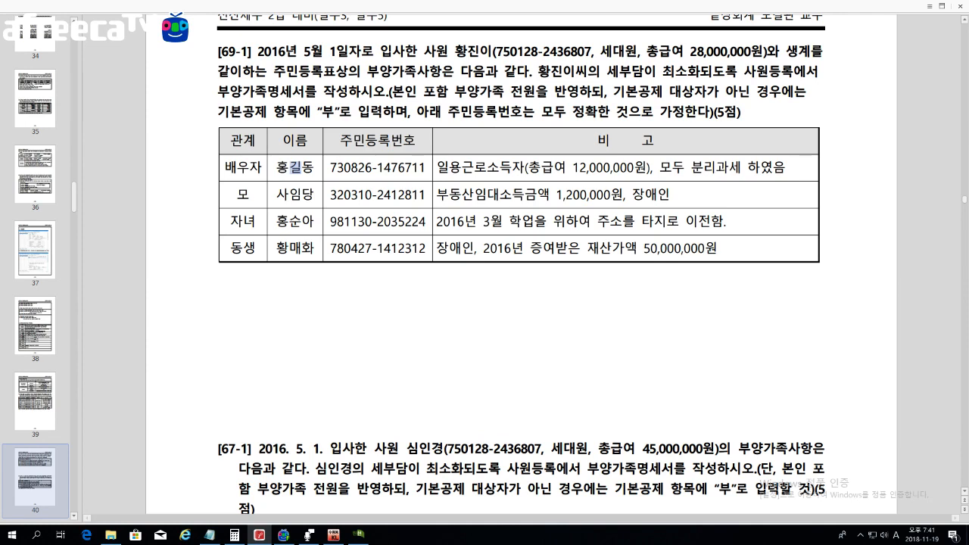
{"action": "scroll", "coordinate": [295, 165], "scroll_direction": "down", "scroll_amount": 1}
{"action": "scroll", "coordinate": [484, 264], "scroll_direction": "down", "scroll_amount": 1}
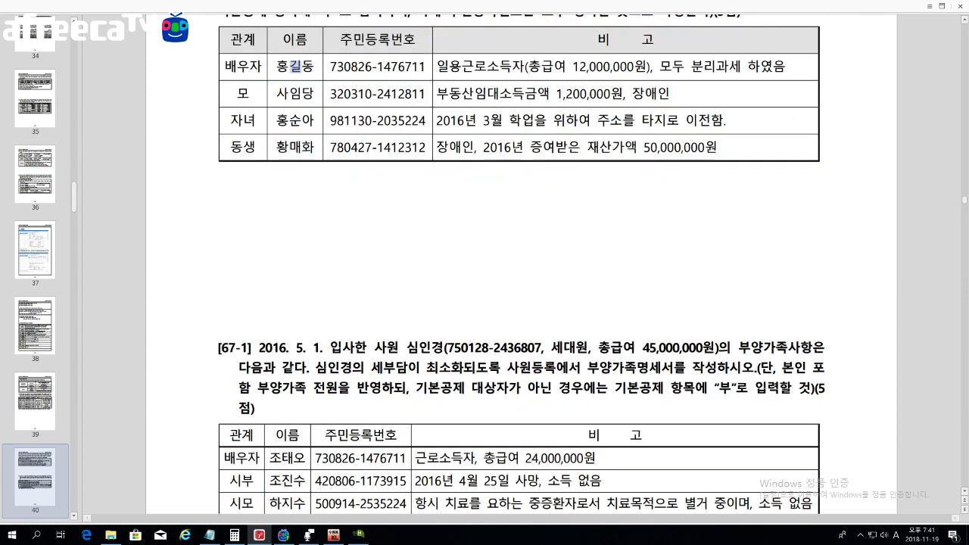
{"action": "left_click", "coordinate": [356, 534]}
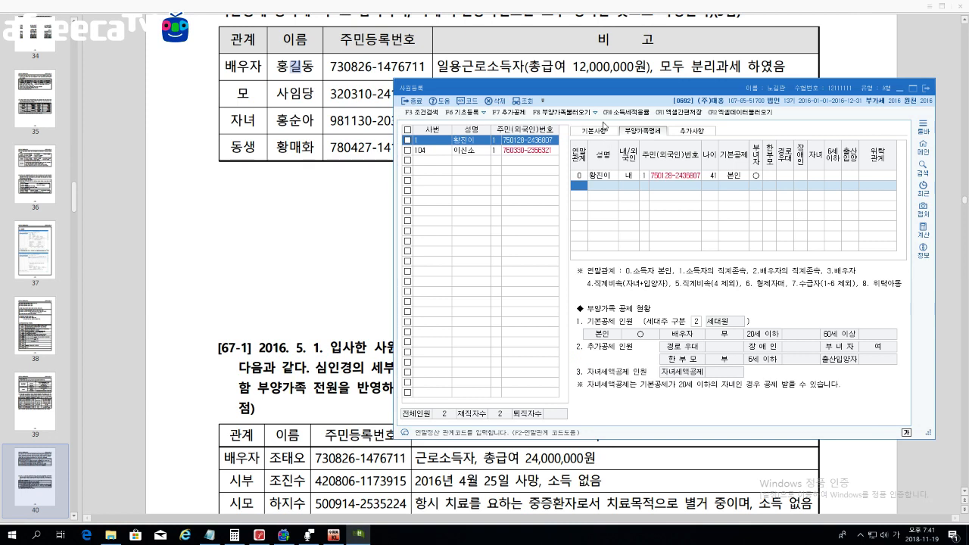
Step: Add the spouse row with relationship 3, the spouse's name, ID type 1 and resident number
{"action": "type", "text": "3"}
{"action": "key", "text": "Return"}
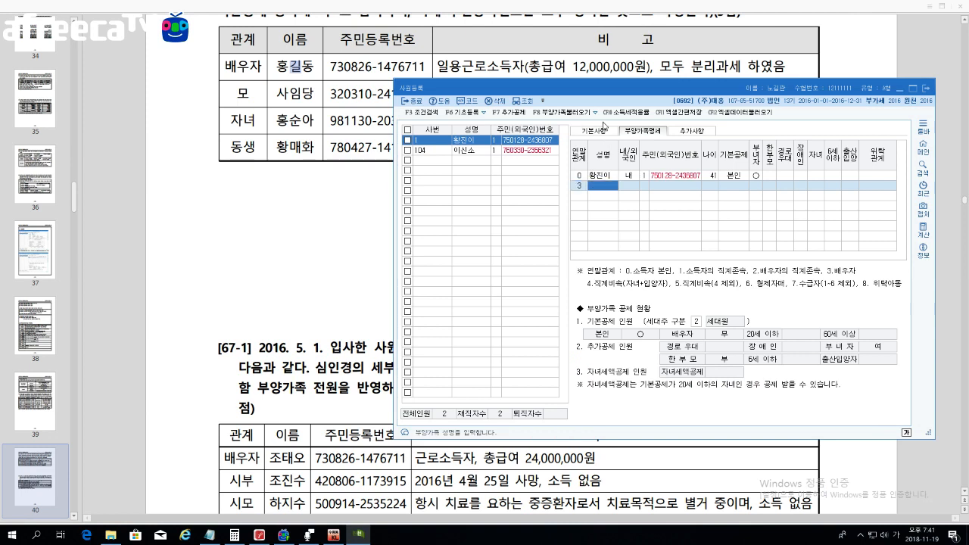
{"action": "type", "text": "홍길동"}
{"action": "key", "text": "Return"}
{"action": "key", "text": "Return"}
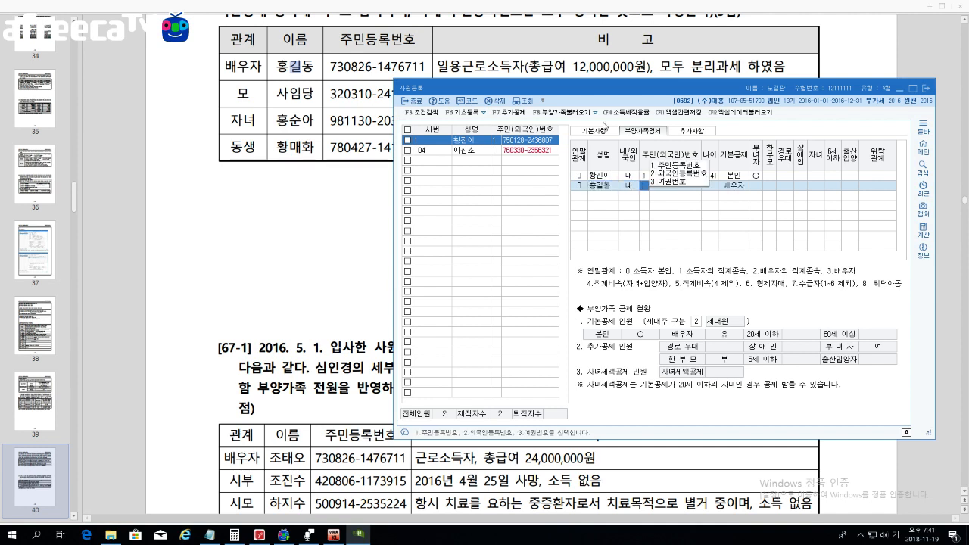
{"action": "key", "text": "Return"}
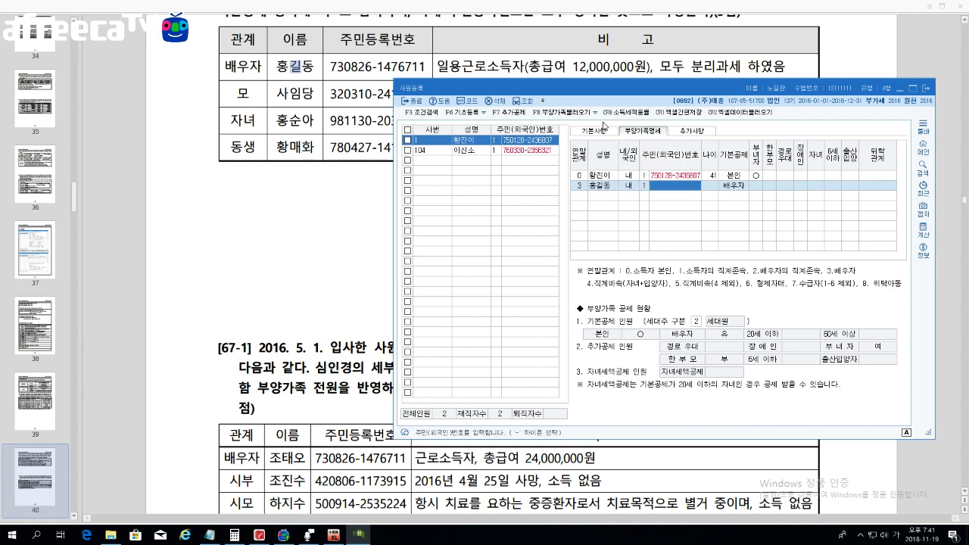
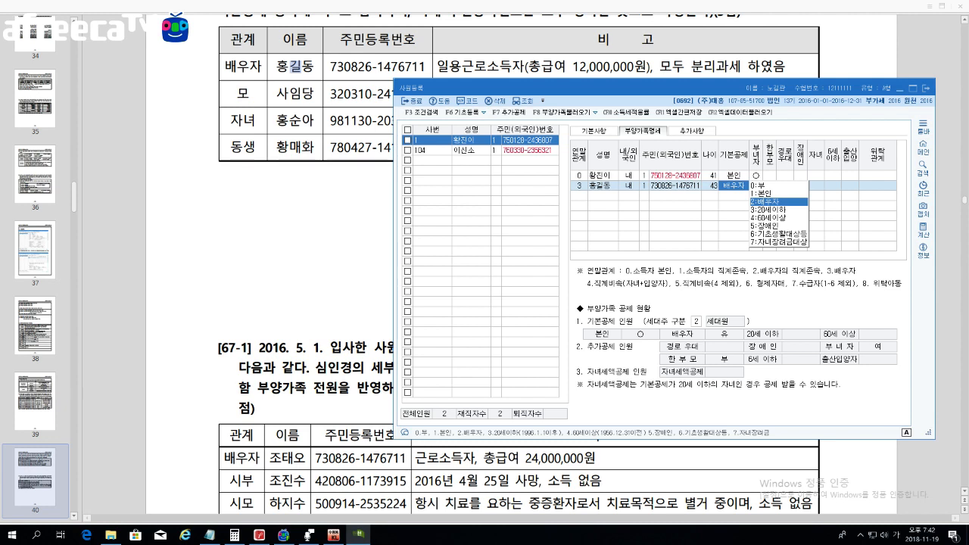
{"action": "left_click", "coordinate": [295, 66]}
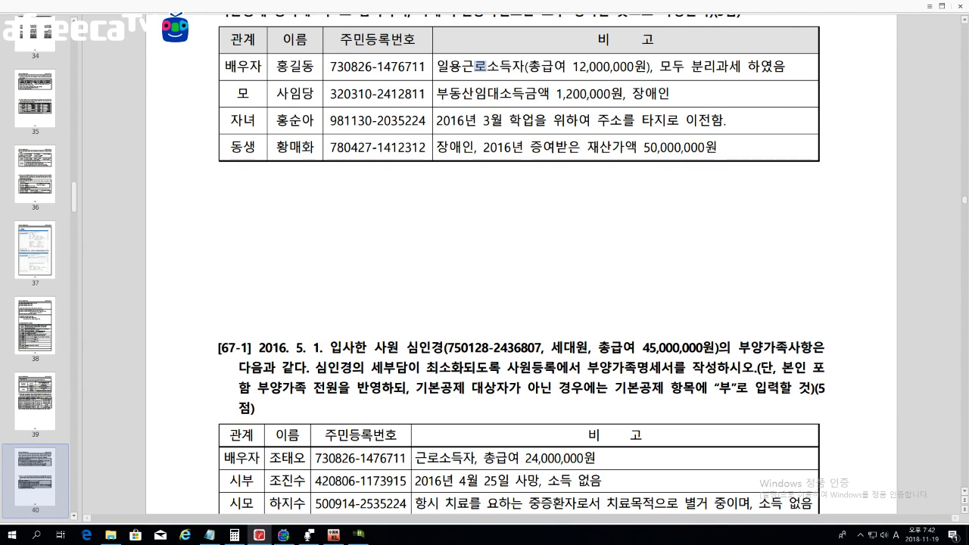
Step: On page 39, highlight the 500만원 이하 threshold and the 일용근로자 always-deductible rule
{"action": "key", "text": "Page_Up"}
{"action": "key", "text": "Page_Up"}
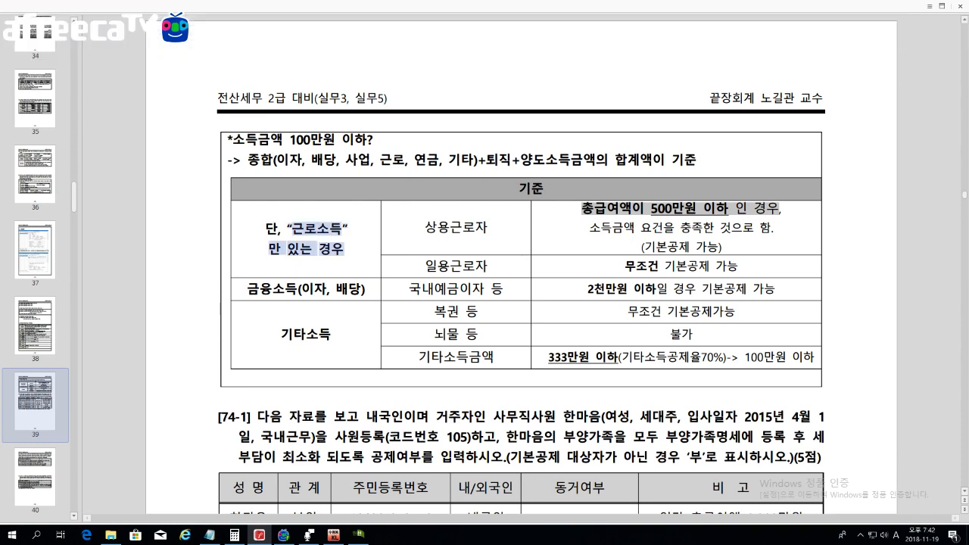
{"action": "left_click_drag", "start_coordinate": [651, 207], "coordinate": [729, 208]}
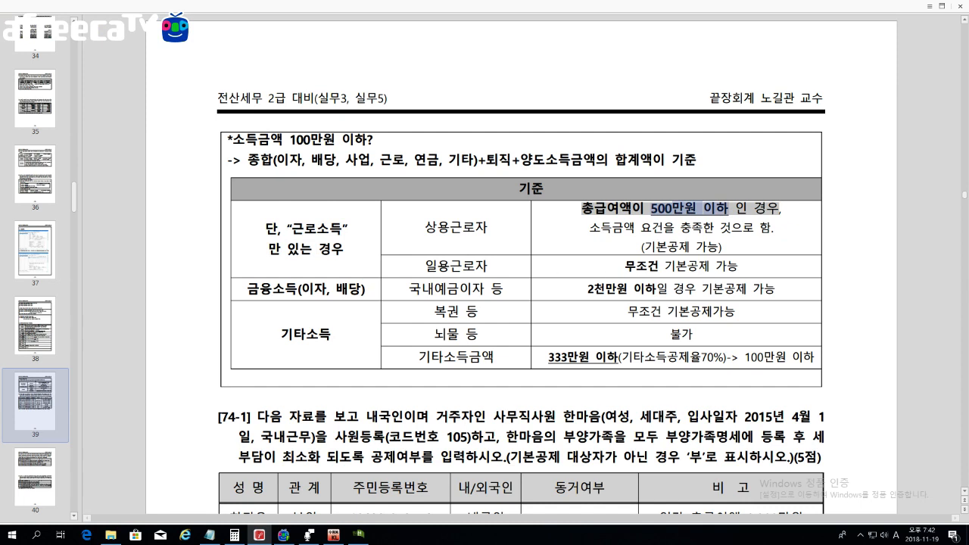
{"action": "left_click", "coordinate": [596, 270]}
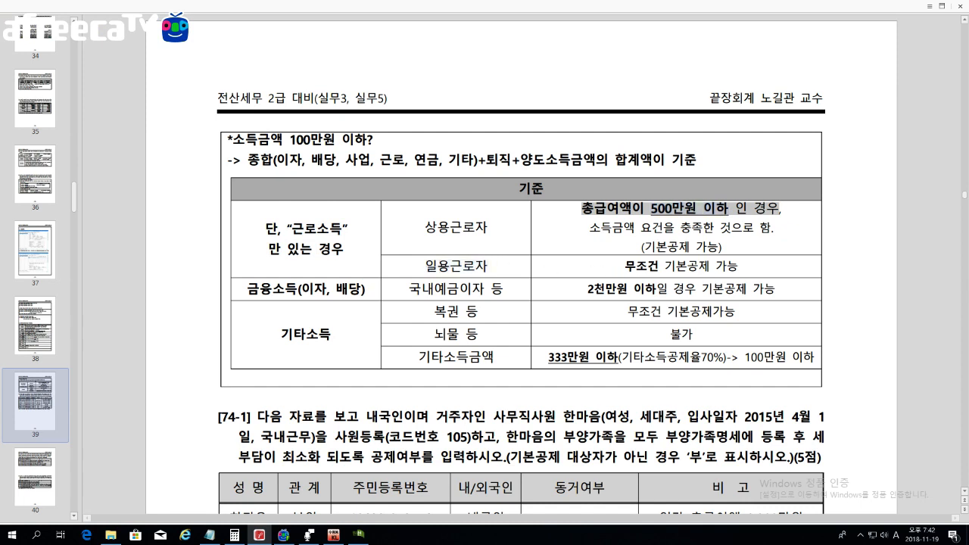
{"action": "left_click_drag", "start_coordinate": [624, 266], "coordinate": [738, 265]}
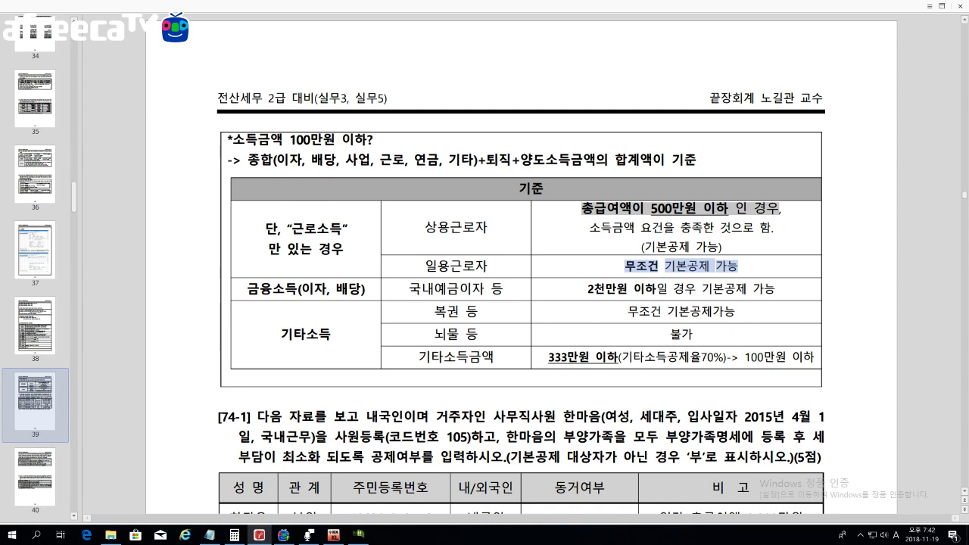
Step: On page 40, highlight the spouse's 12,000,000원 day-laborer pay, then return to KcLep
{"action": "key", "text": "Page_Down"}
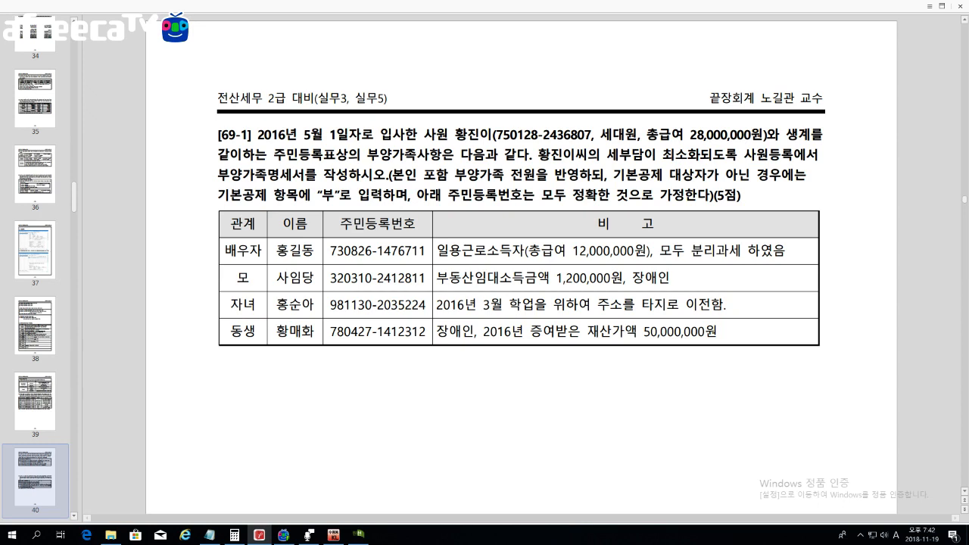
{"action": "left_click_drag", "start_coordinate": [574, 251], "coordinate": [646, 250]}
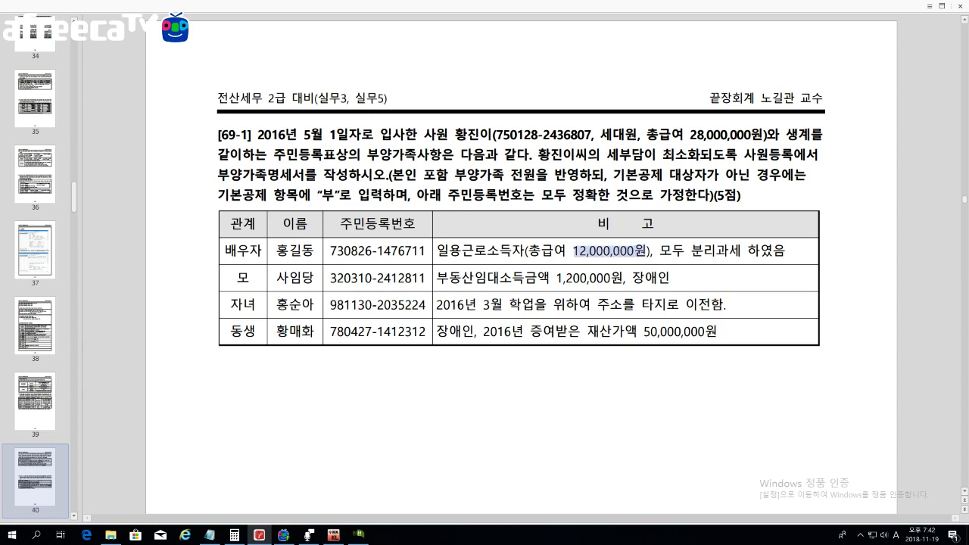
{"action": "left_click_drag", "start_coordinate": [437, 250], "coordinate": [530, 251]}
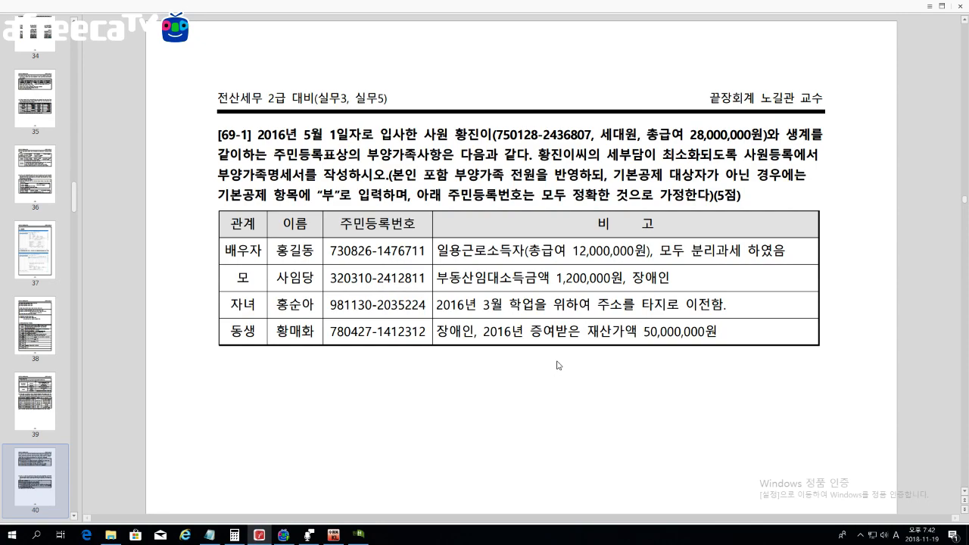
{"action": "scroll", "coordinate": [521, 272], "scroll_direction": "down", "scroll_amount": 3}
{"action": "left_click", "coordinate": [358, 534]}
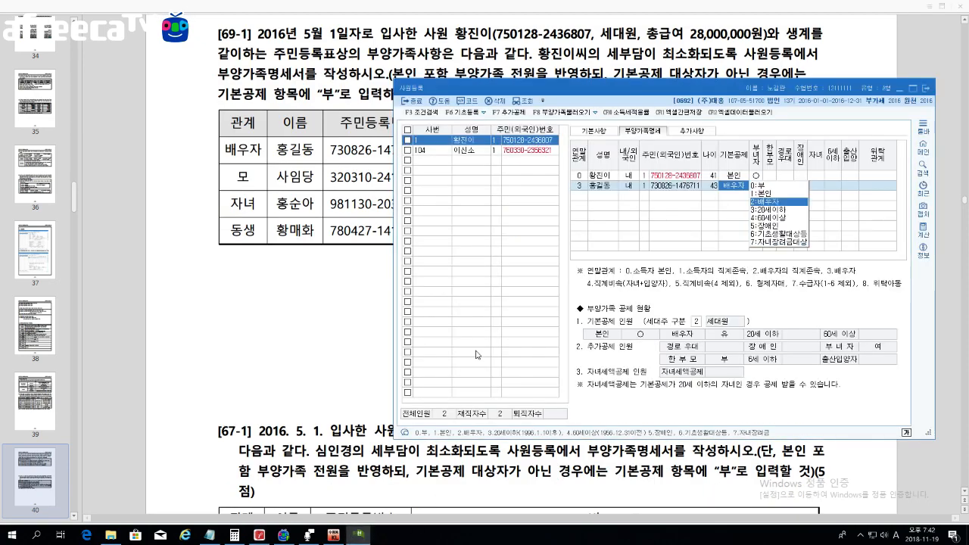
Step: Accept 배우자 as the spouse's basic deduction
{"action": "left_click_drag", "start_coordinate": [731, 89], "coordinate": [695, 143]}
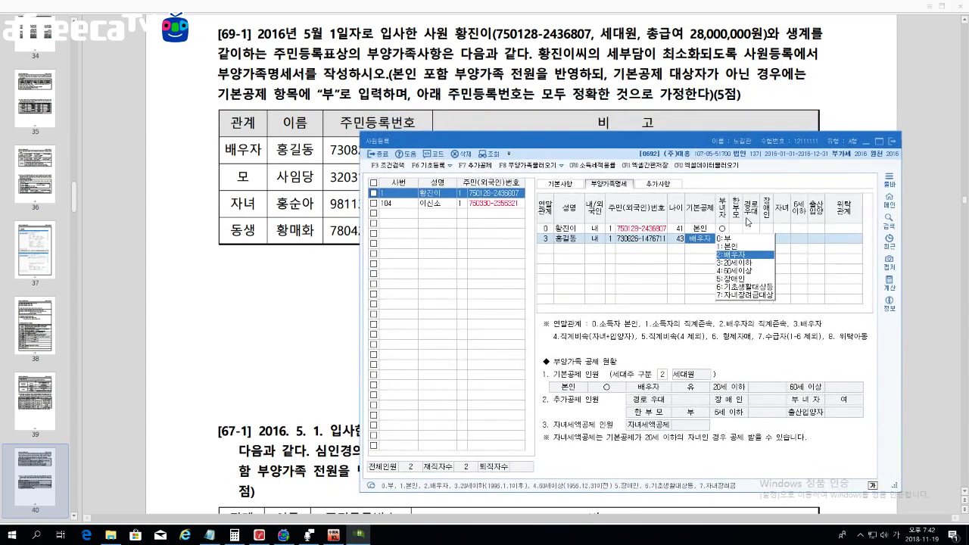
{"action": "key", "text": "Return"}
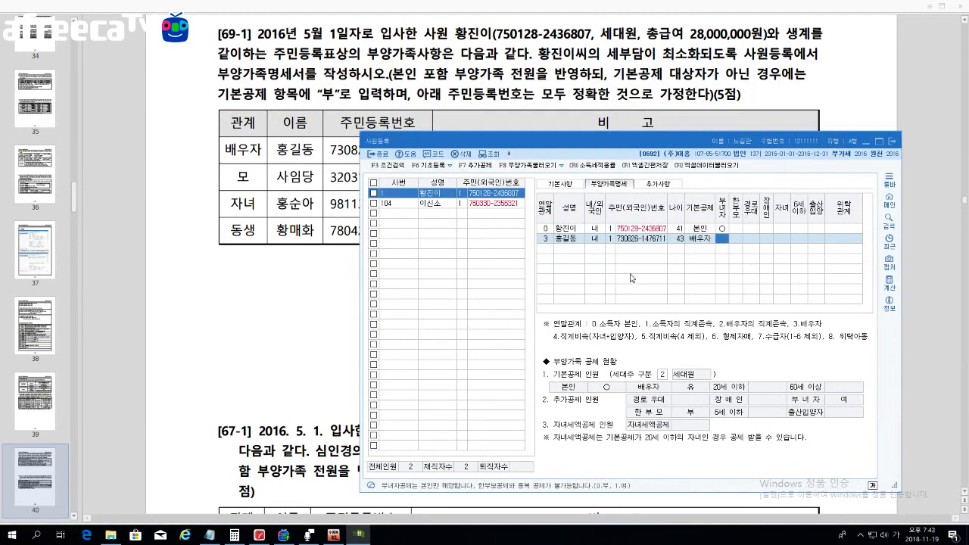
{"action": "left_click_drag", "start_coordinate": [655, 142], "coordinate": [591, 195]}
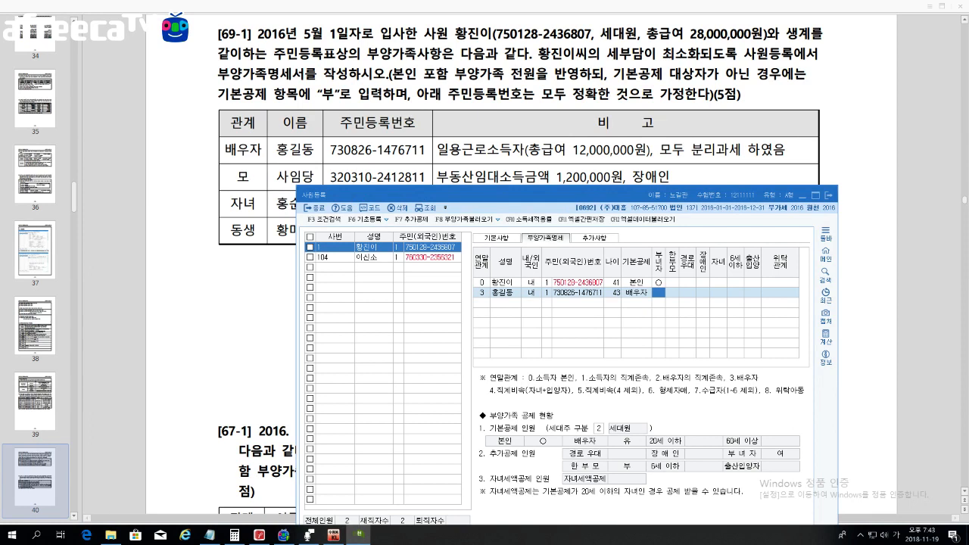
Step: Add the mother's row with relationship 1, her name and resident number
{"action": "left_click", "coordinate": [486, 306]}
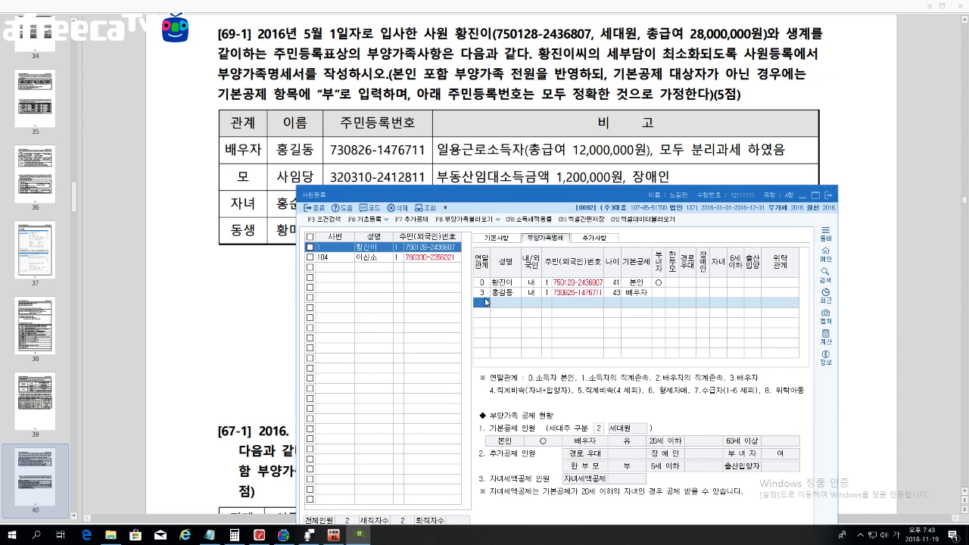
{"action": "type", "text": "1"}
{"action": "key", "text": "Return"}
{"action": "type", "text": "사임당"}
{"action": "key", "text": "Return"}
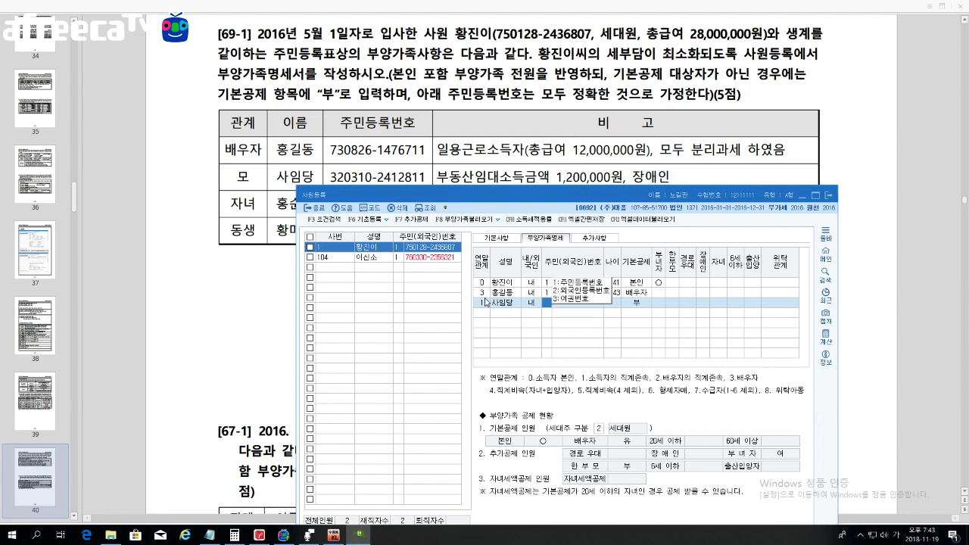
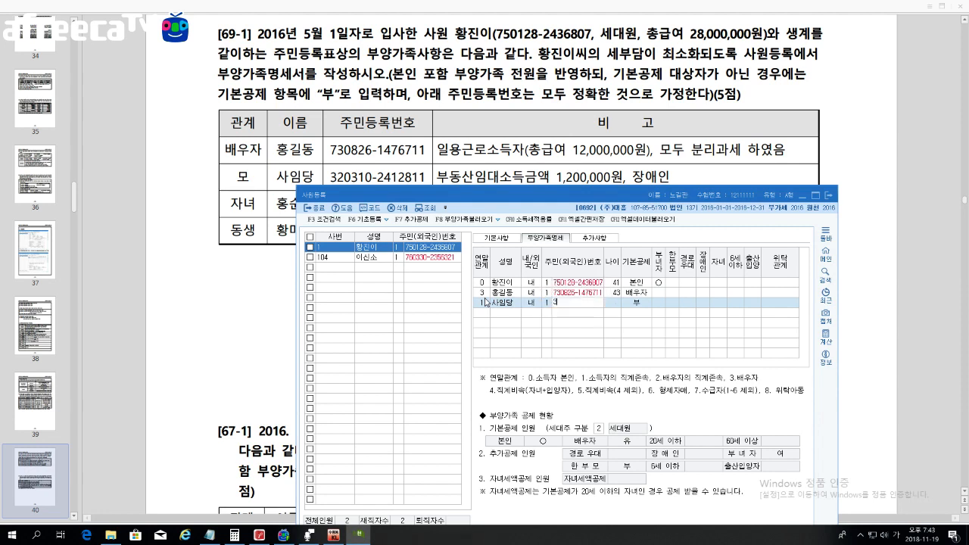
{"action": "key", "text": "Return"}
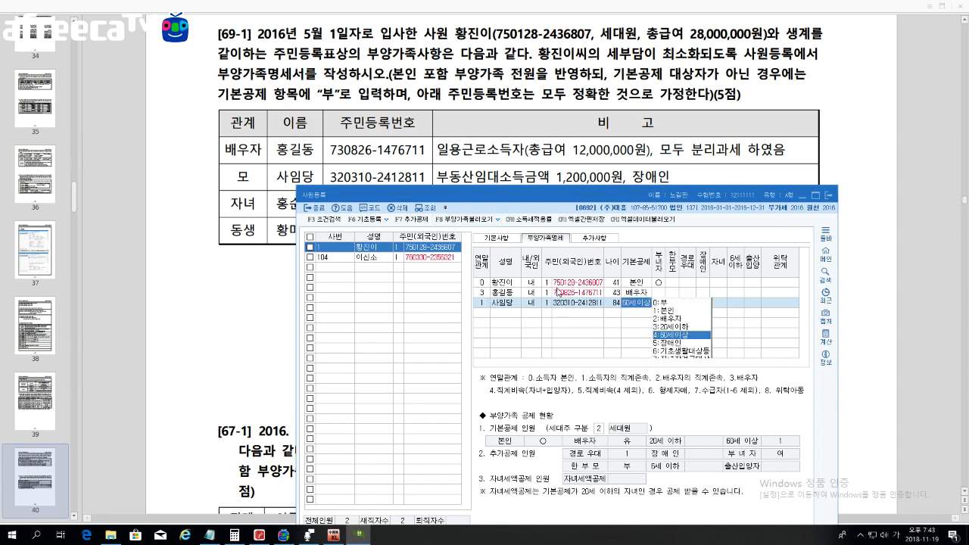
Step: Give the mother 60세이상, 경로우대 ○ and 장애인 1, then view PDF page 38
{"action": "left_click", "coordinate": [583, 307]}
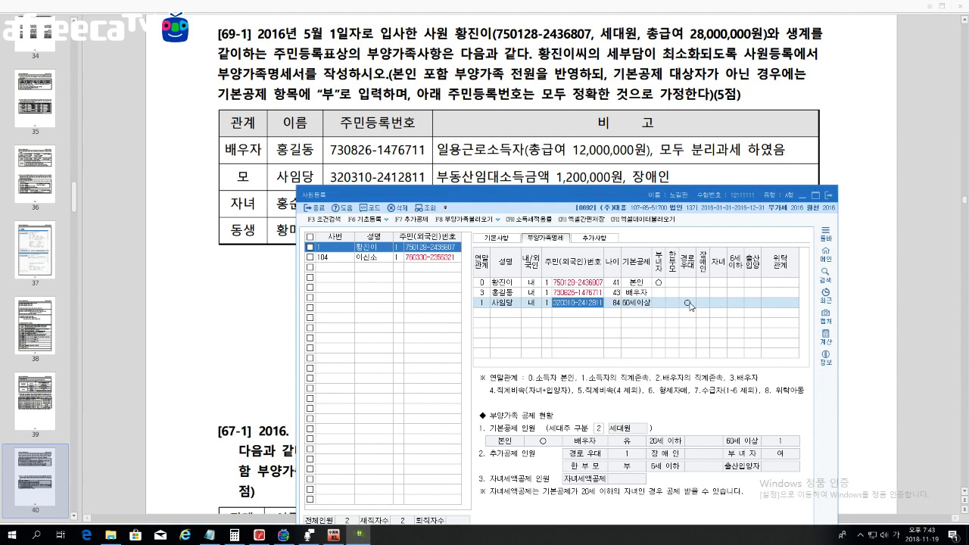
{"action": "left_click", "coordinate": [688, 307]}
{"action": "left_click", "coordinate": [632, 304]}
{"action": "left_click", "coordinate": [615, 306]}
{"action": "left_click", "coordinate": [702, 305]}
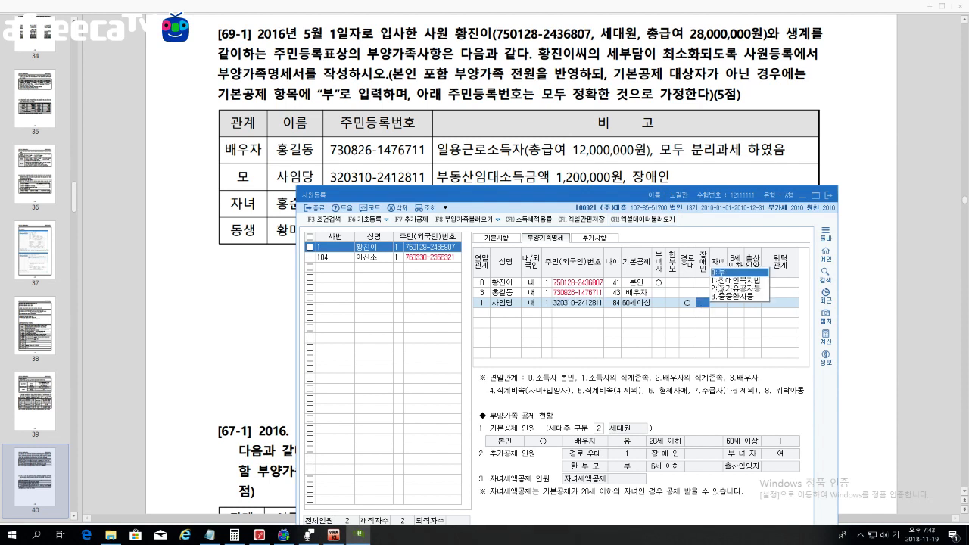
{"action": "left_click", "coordinate": [724, 282]}
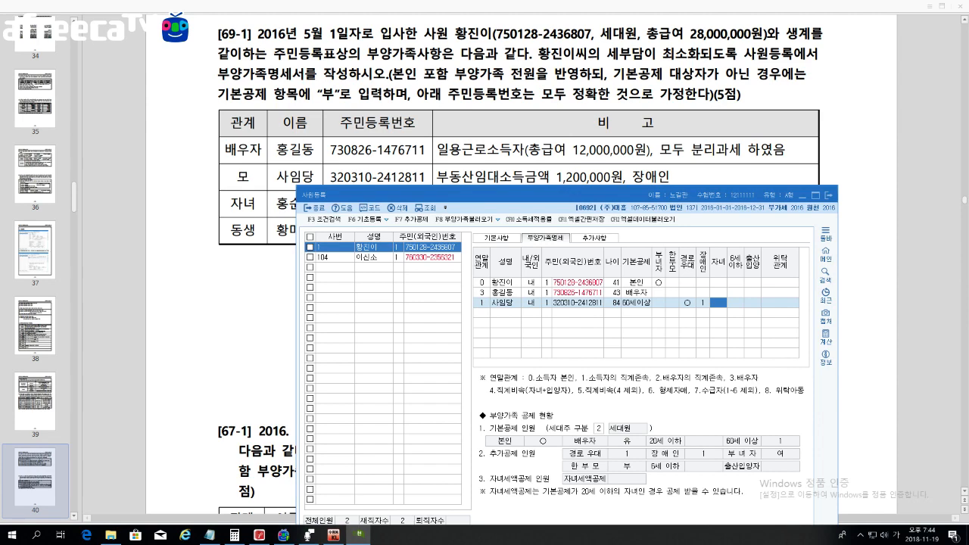
{"action": "left_click", "coordinate": [605, 176]}
{"action": "scroll", "coordinate": [605, 176], "scroll_direction": "up", "scroll_amount": 2}
{"action": "scroll", "coordinate": [606, 178], "scroll_direction": "up", "scroll_amount": 2}
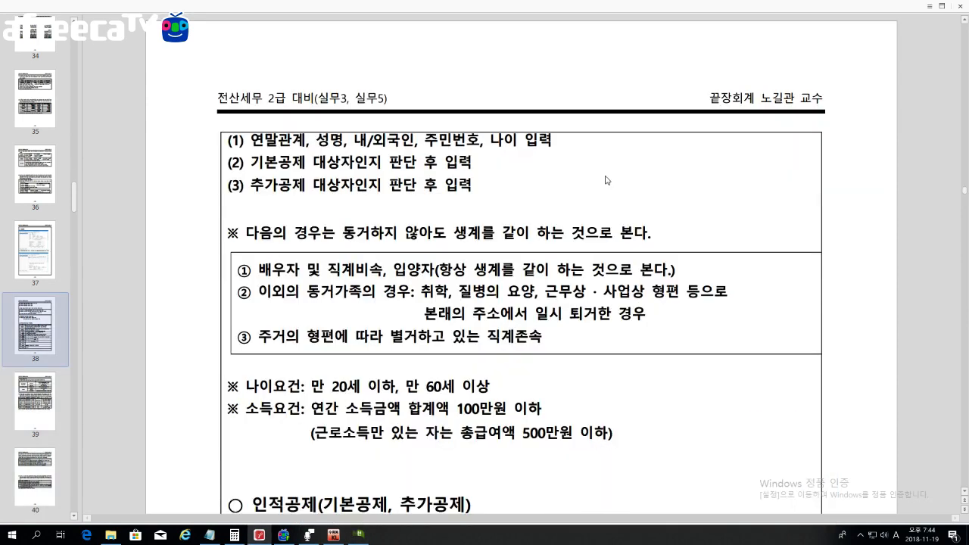
Step: On page 39, highlight the 종합소득 definition plus 양도 and 사업, then return to KcLep
{"action": "scroll", "coordinate": [605, 180], "scroll_direction": "down", "scroll_amount": 2}
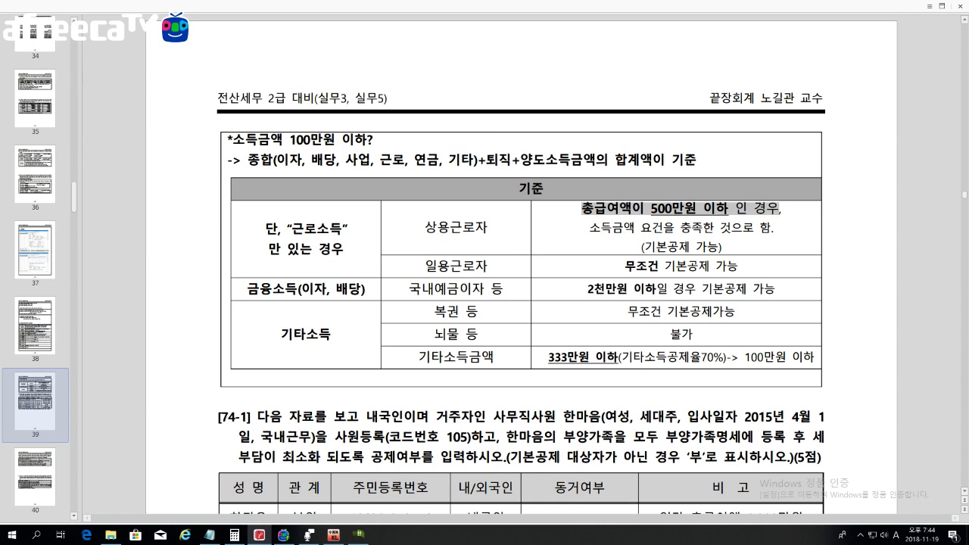
{"action": "left_click_drag", "start_coordinate": [248, 160], "coordinate": [696, 159]}
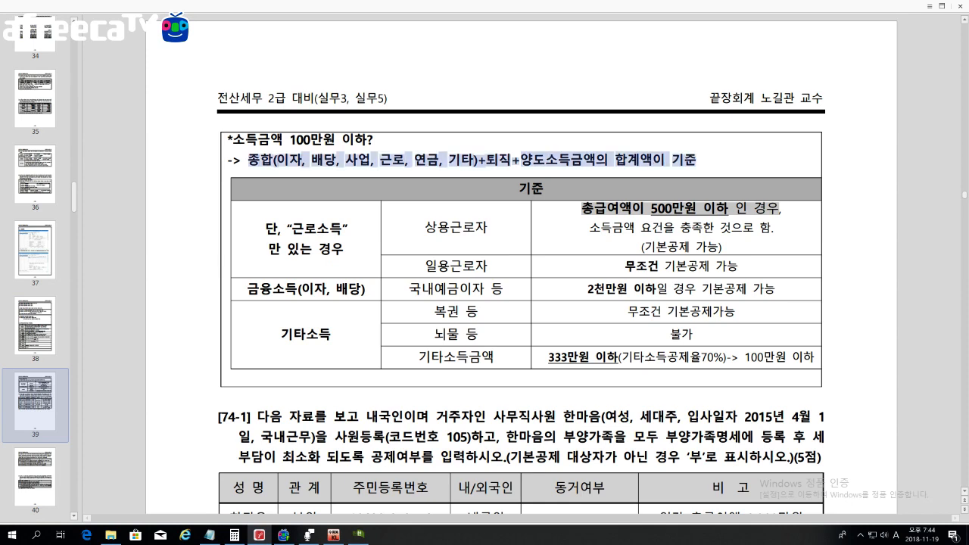
{"action": "left_click_drag", "start_coordinate": [521, 159], "coordinate": [545, 160]}
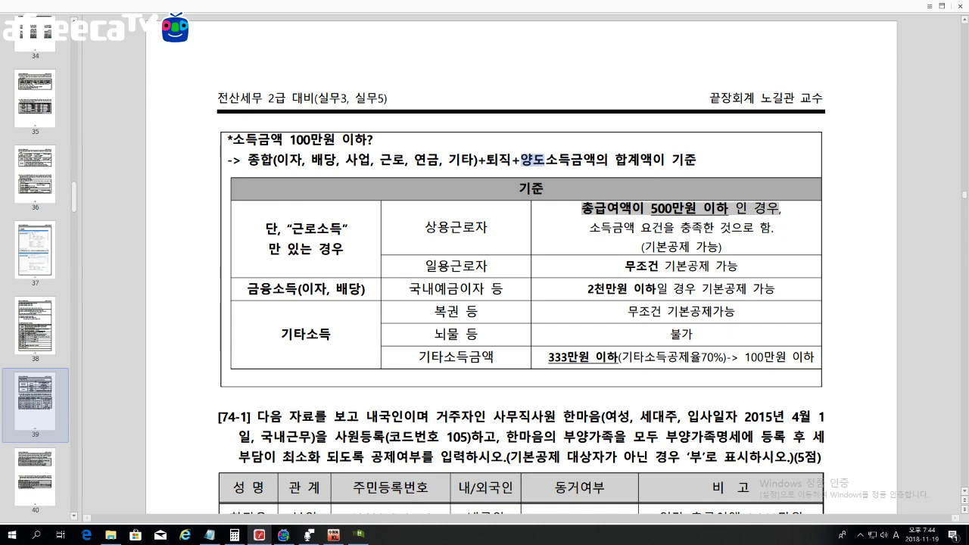
{"action": "left_click_drag", "start_coordinate": [346, 160], "coordinate": [370, 160]}
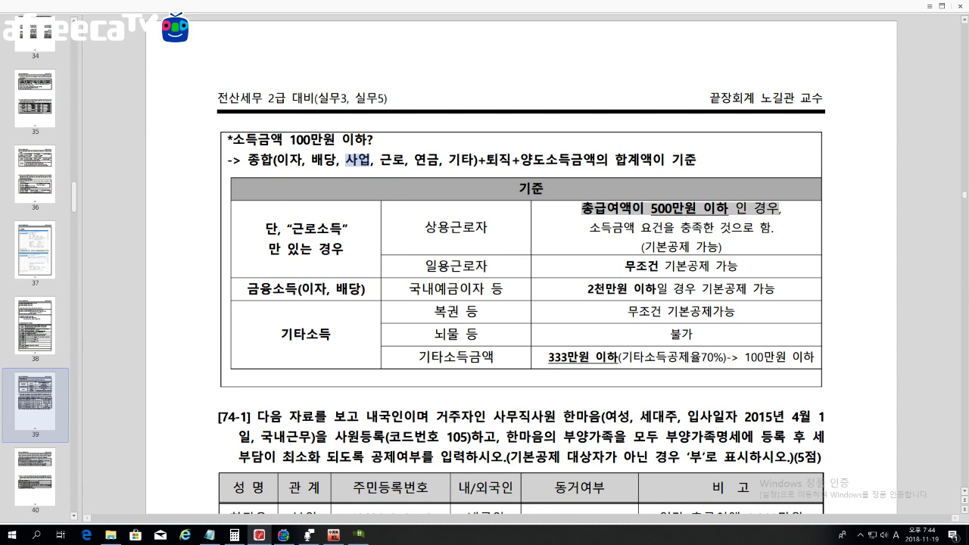
{"action": "scroll", "coordinate": [520, 303], "scroll_direction": "down", "scroll_amount": 10}
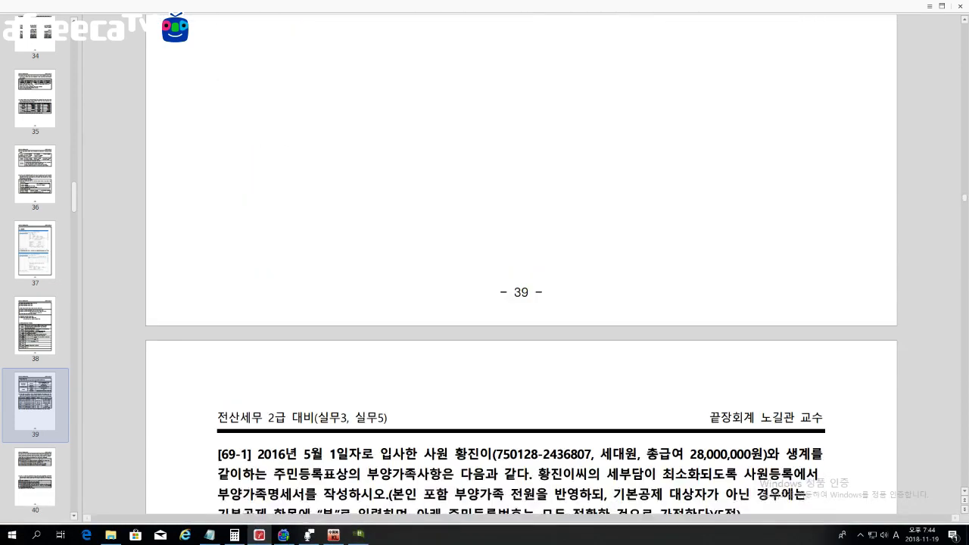
{"action": "scroll", "coordinate": [409, 456], "scroll_direction": "down", "scroll_amount": 5}
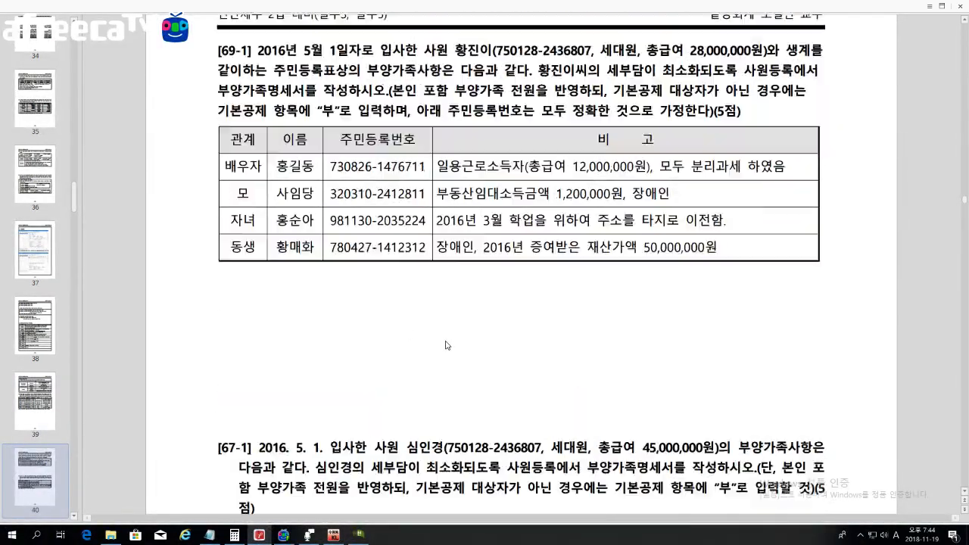
{"action": "scroll", "coordinate": [445, 345], "scroll_direction": "down", "scroll_amount": 3}
{"action": "left_click", "coordinate": [358, 534]}
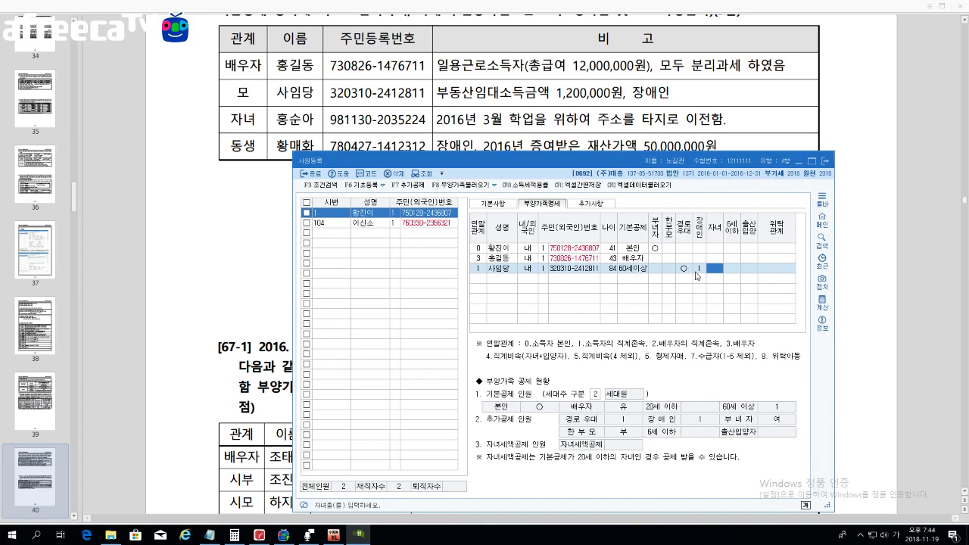
Step: Change the mother's basic deduction to 부 (code 0) and begin a new dependant row
{"action": "left_click", "coordinate": [642, 269]}
{"action": "type", "text": "0"}
{"action": "key", "text": "Return"}
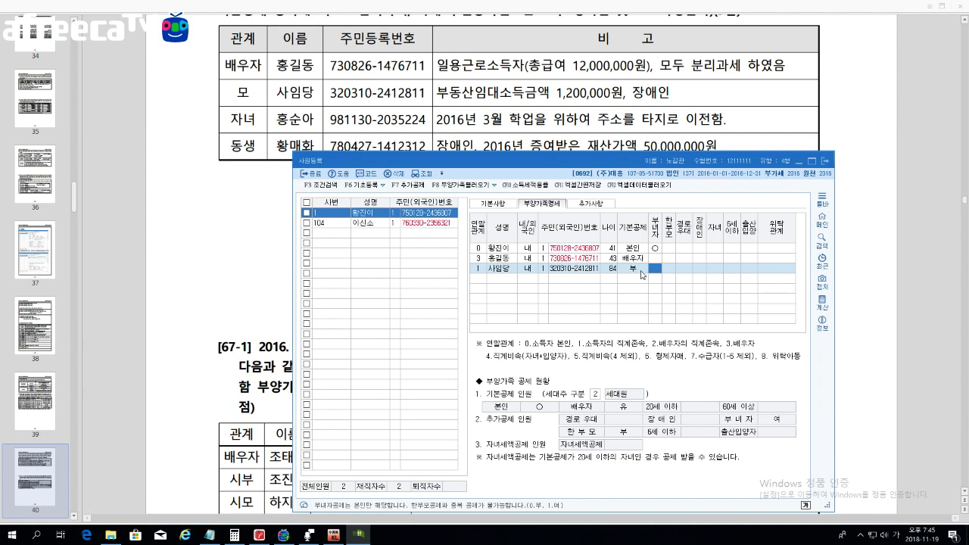
{"action": "left_click", "coordinate": [486, 279]}
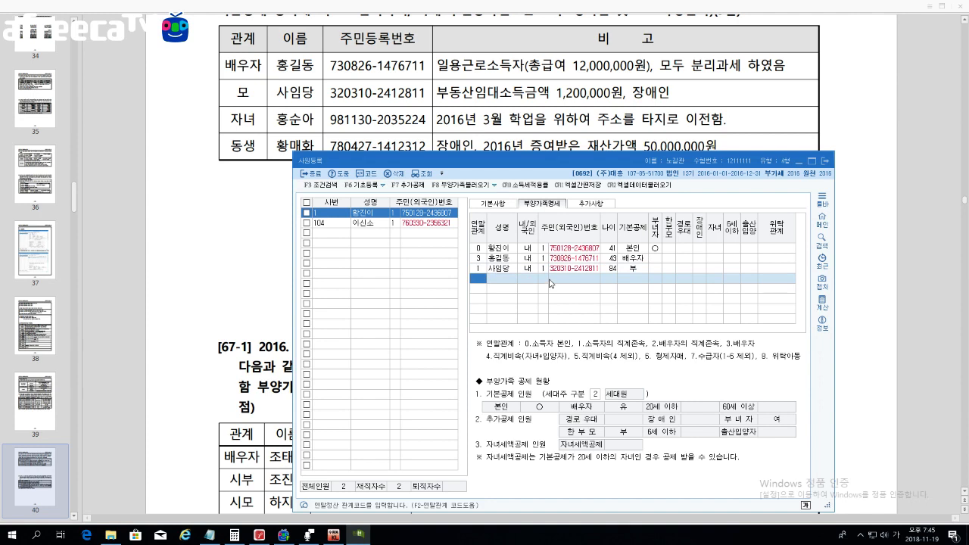
Step: Enter the daughter's row with relation 1, her name, 내국인 and her resident number
{"action": "type", "text": "1"}
{"action": "key", "text": "Return"}
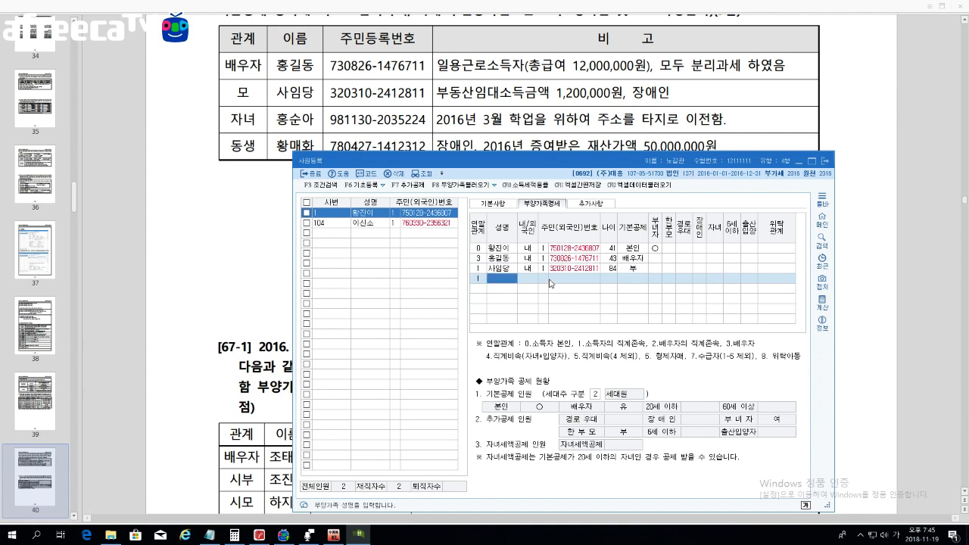
{"action": "key", "text": "Return"}
{"action": "key", "text": "Return"}
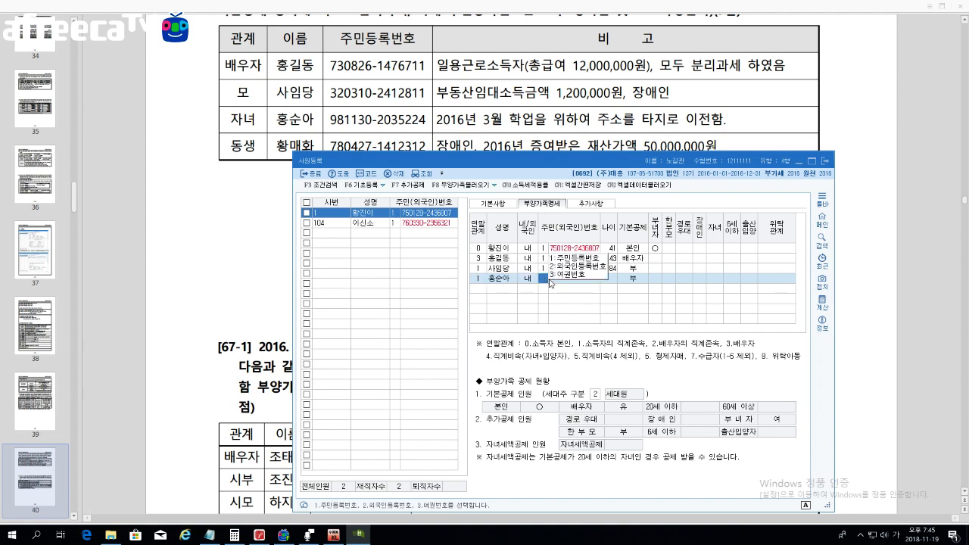
{"action": "key", "text": "Return"}
{"action": "type", "text": "3"}
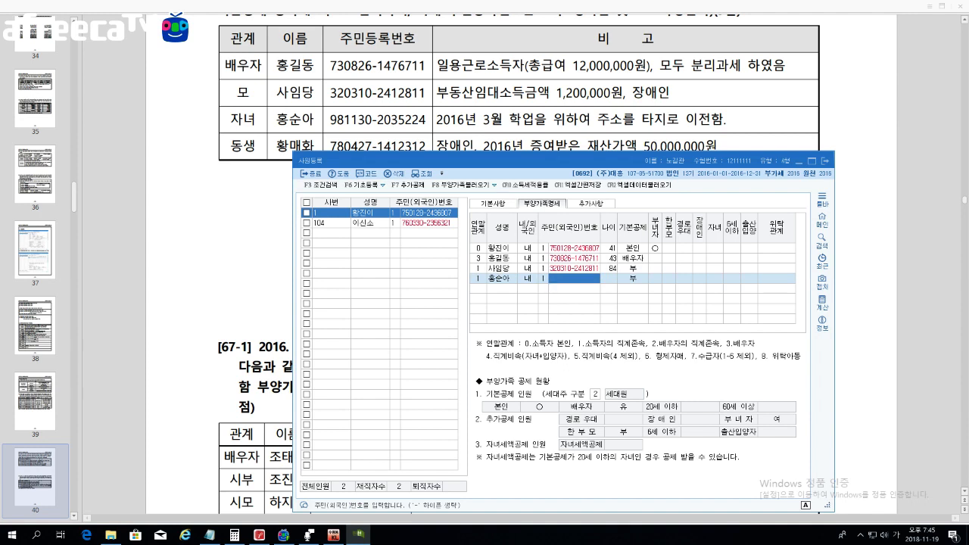
{"action": "key", "text": "BackSpace"}
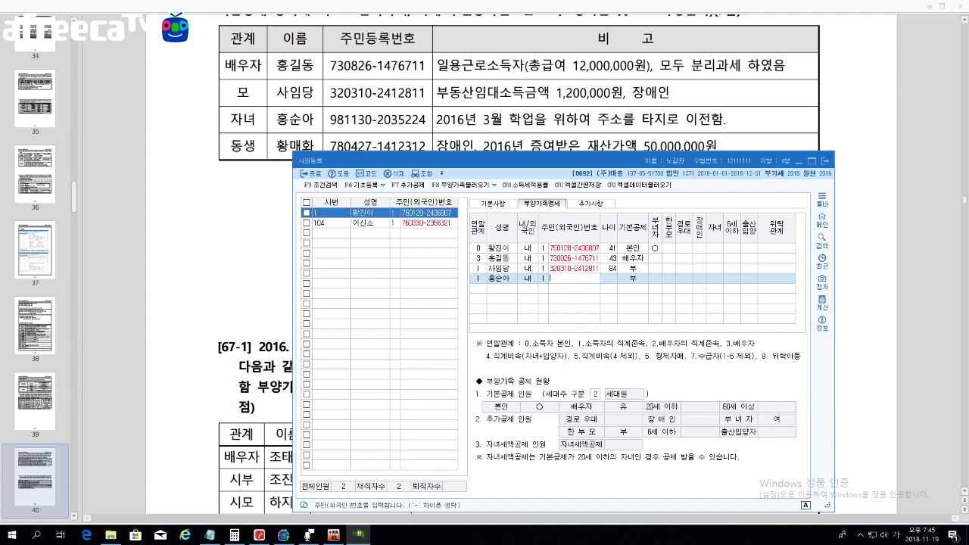
{"action": "key", "text": "Return"}
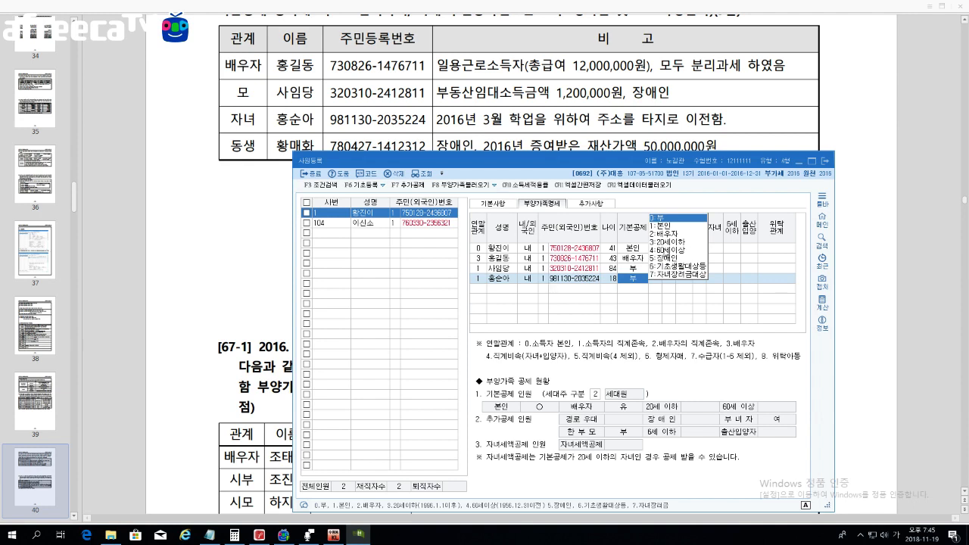
Step: Set the daughter's basic deduction to 20세이하 and correct her relation code to 4
{"action": "left_click", "coordinate": [669, 244]}
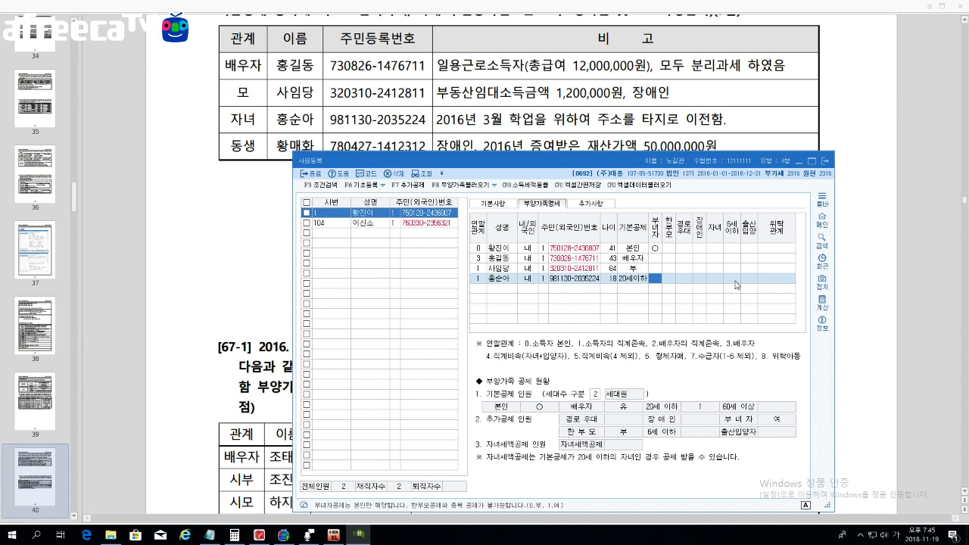
{"action": "left_click", "coordinate": [715, 279]}
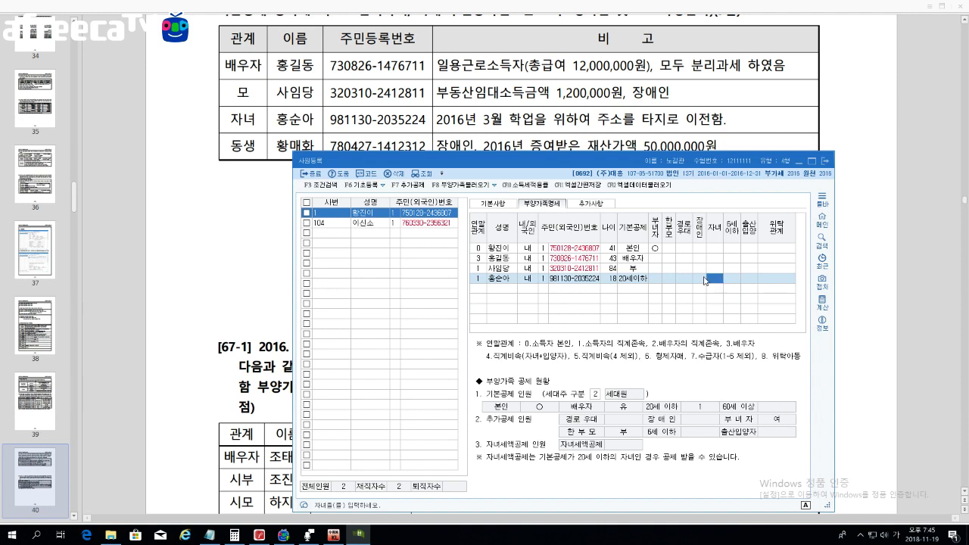
{"action": "left_click", "coordinate": [484, 279]}
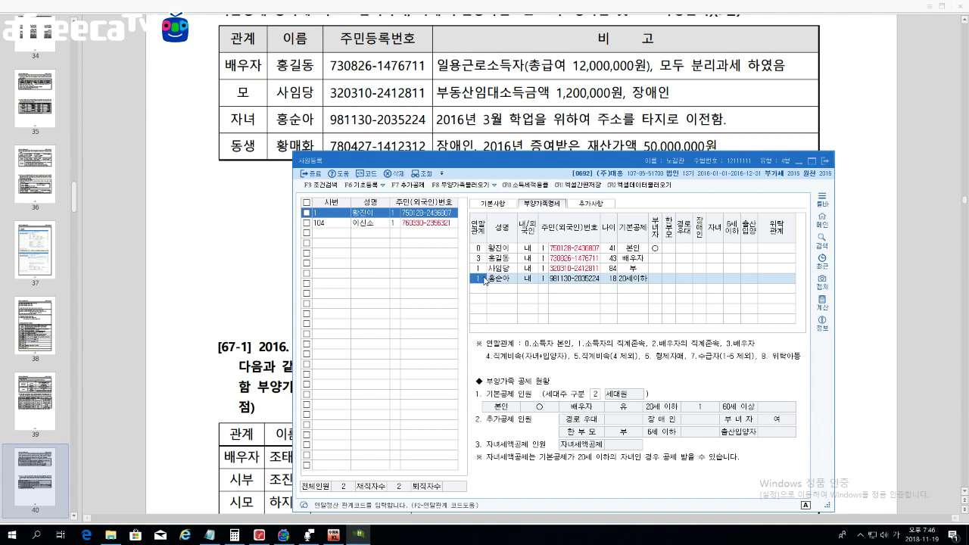
{"action": "type", "text": "4"}
{"action": "key", "text": "Return"}
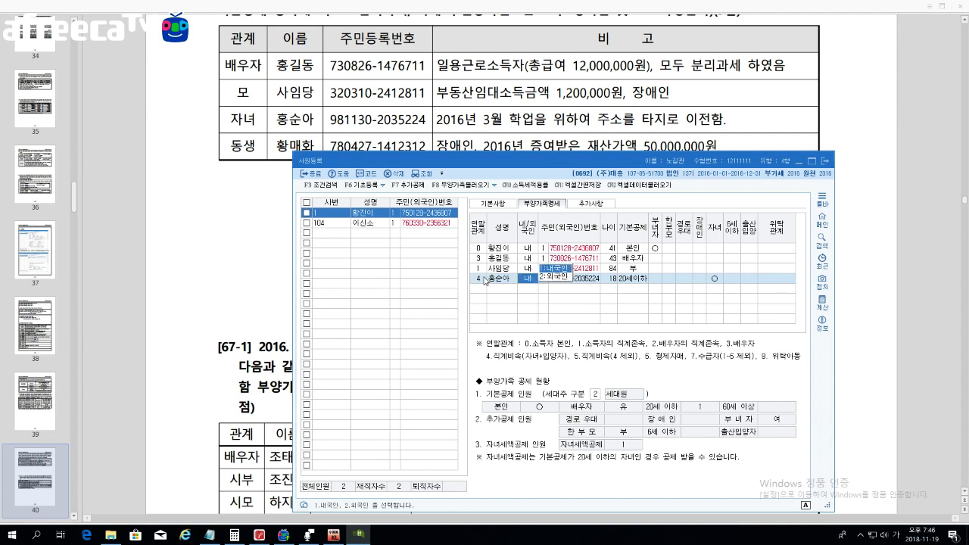
{"action": "key", "text": "Return"}
{"action": "key", "text": "Return"}
{"action": "key", "text": "Return"}
{"action": "key", "text": "Return"}
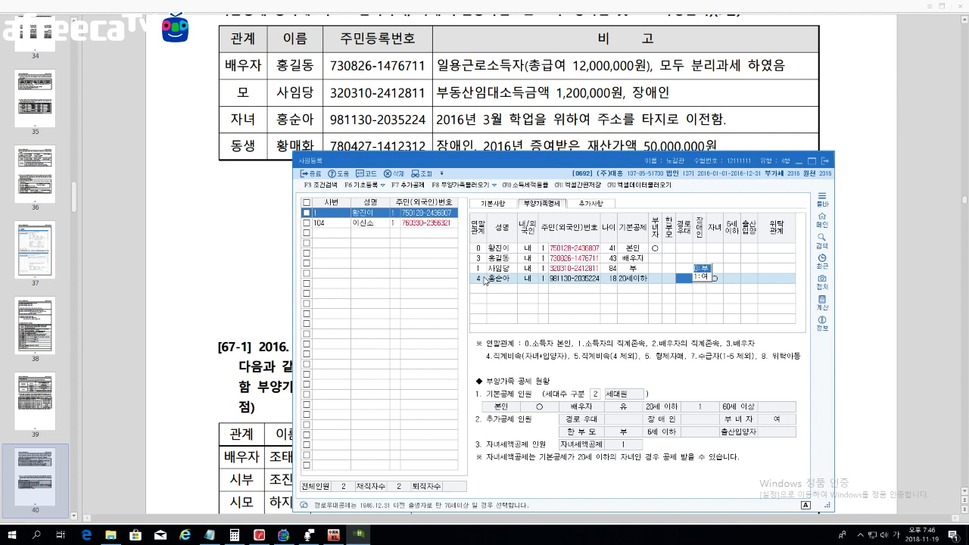
{"action": "key", "text": "Return"}
{"action": "key", "text": "Return"}
{"action": "key", "text": "Return"}
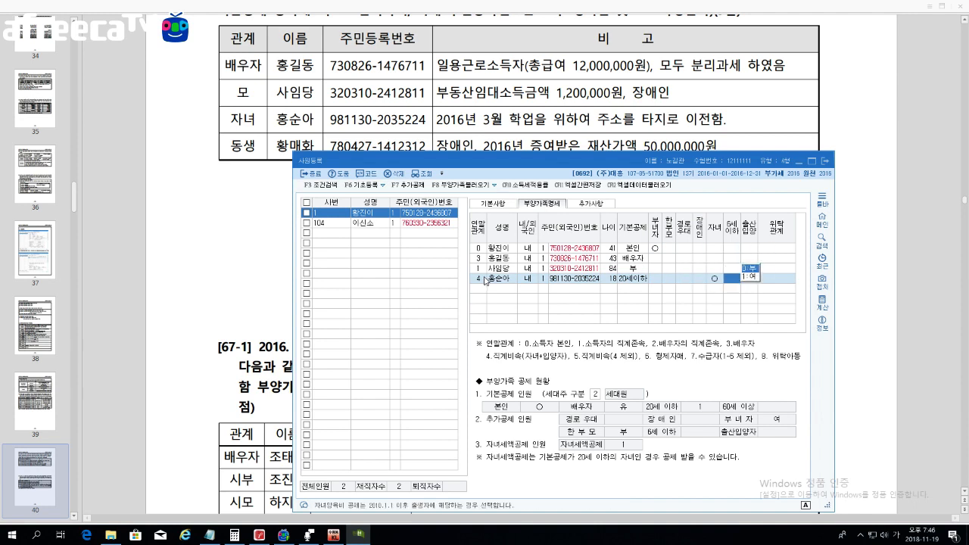
{"action": "left_click", "coordinate": [478, 294]}
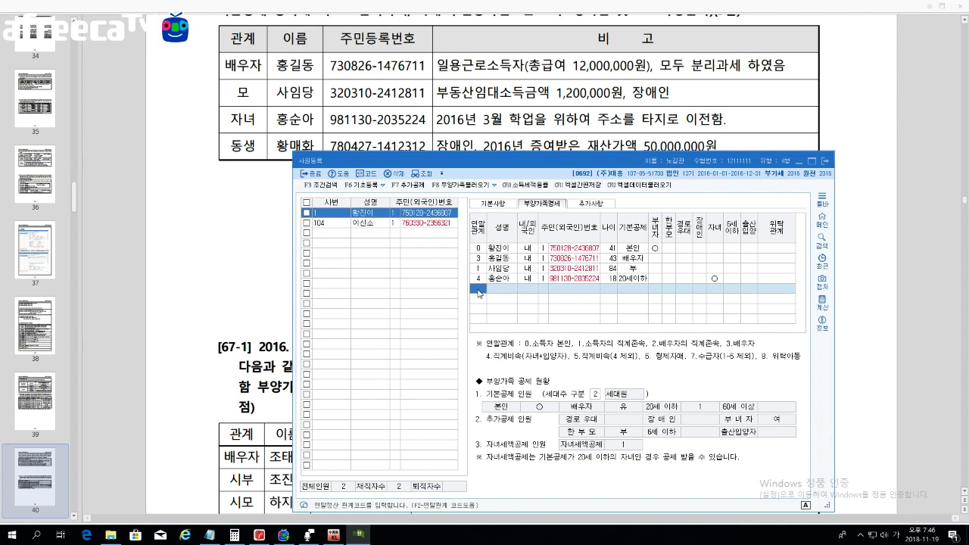
Step: Add the sibling's row with relation code 6, the sibling's name and resident number
{"action": "type", "text": "6"}
{"action": "key", "text": "Return"}
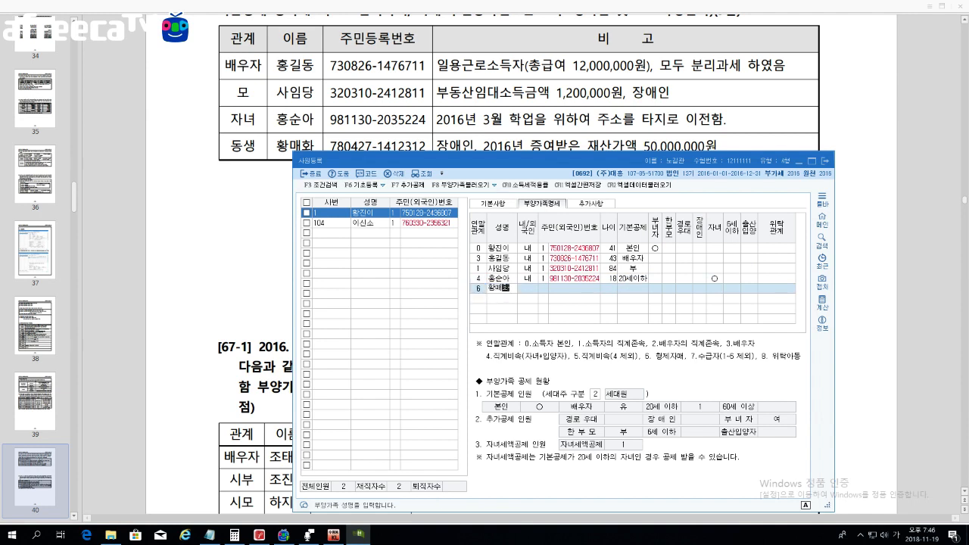
{"action": "key", "text": "Return"}
{"action": "key", "text": "Return"}
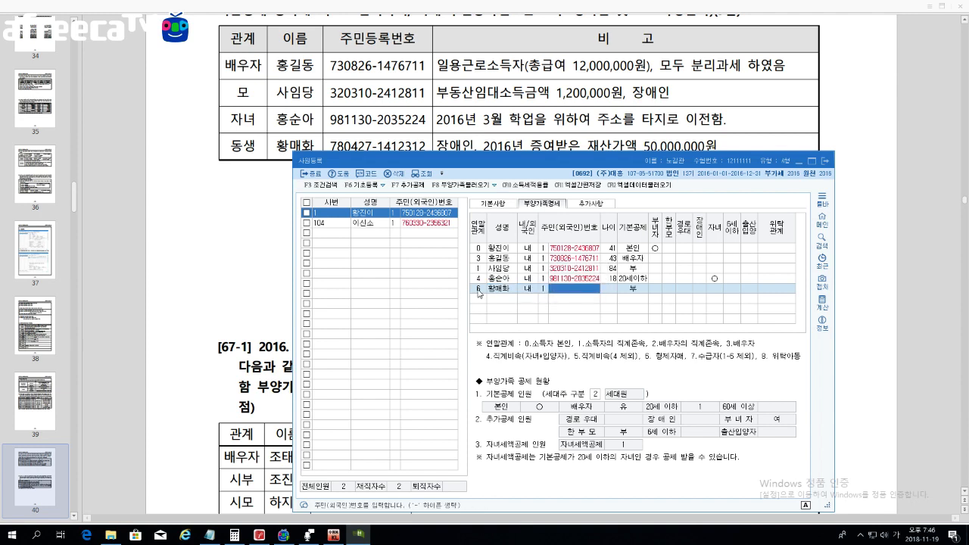
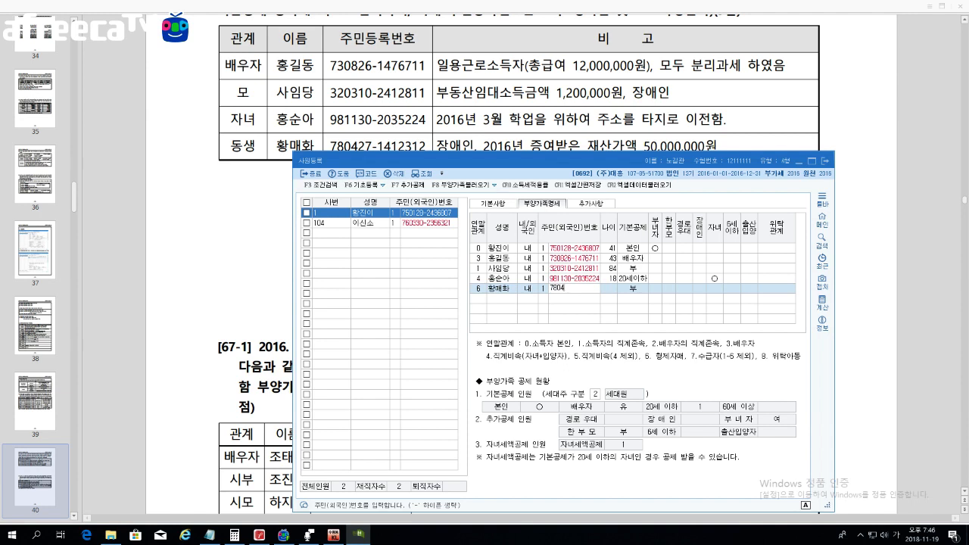
{"action": "key", "text": "Return"}
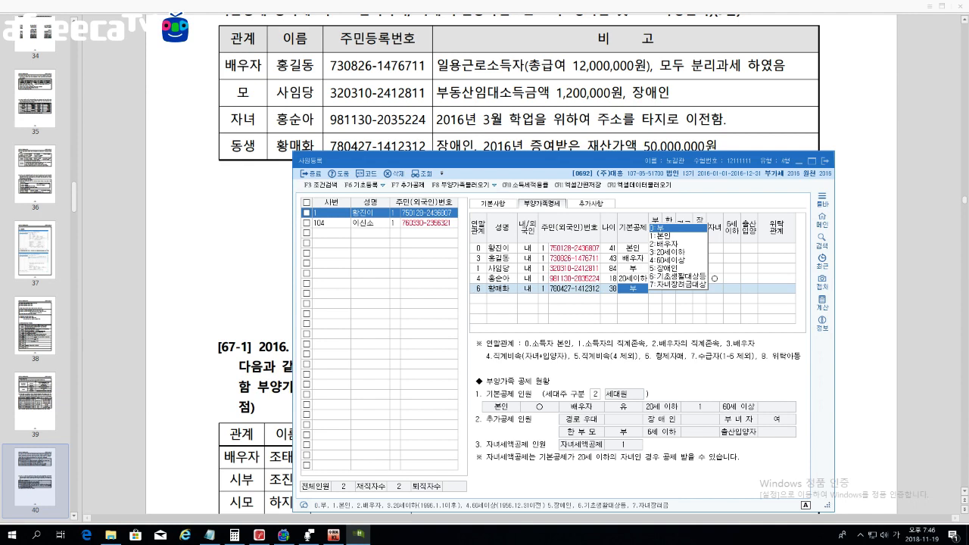
Step: Set the sibling's basic deduction to 5:장애인, then bring the PDF forward
{"action": "left_click", "coordinate": [614, 288]}
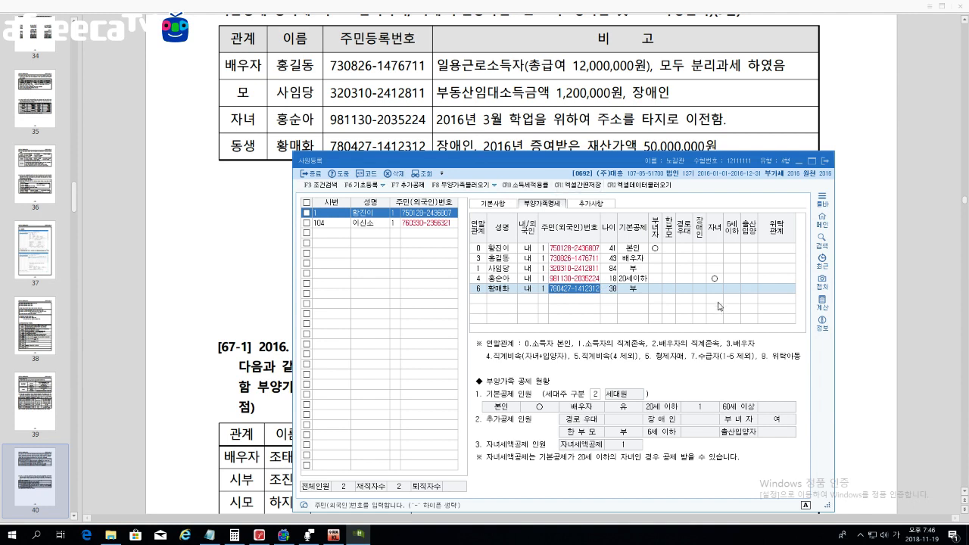
{"action": "left_click", "coordinate": [699, 290]}
{"action": "left_click", "coordinate": [638, 290]}
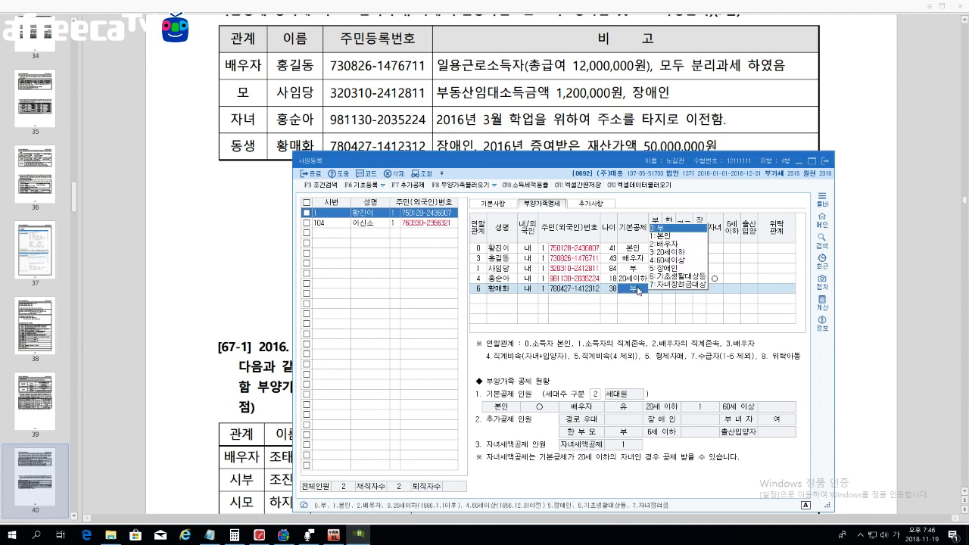
{"action": "left_click", "coordinate": [666, 269]}
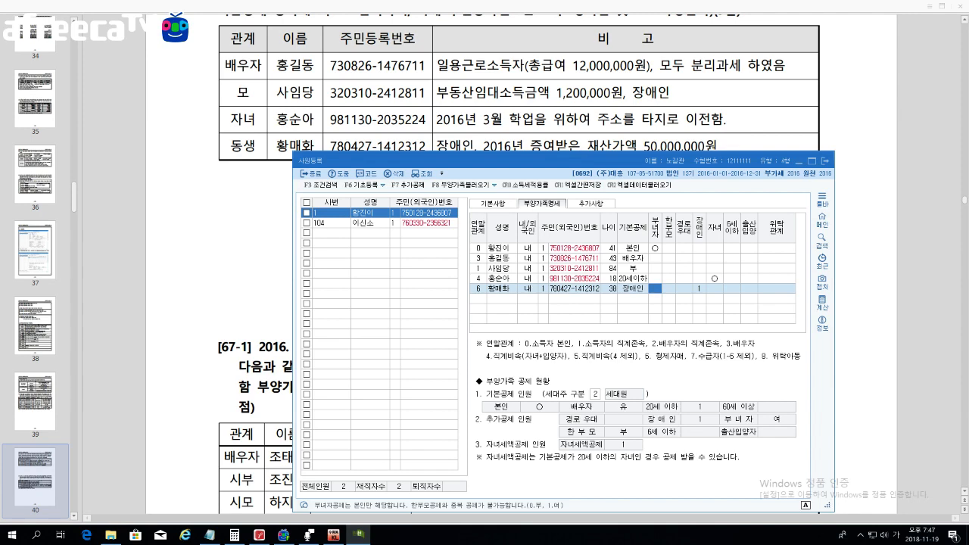
{"action": "left_click", "coordinate": [543, 146]}
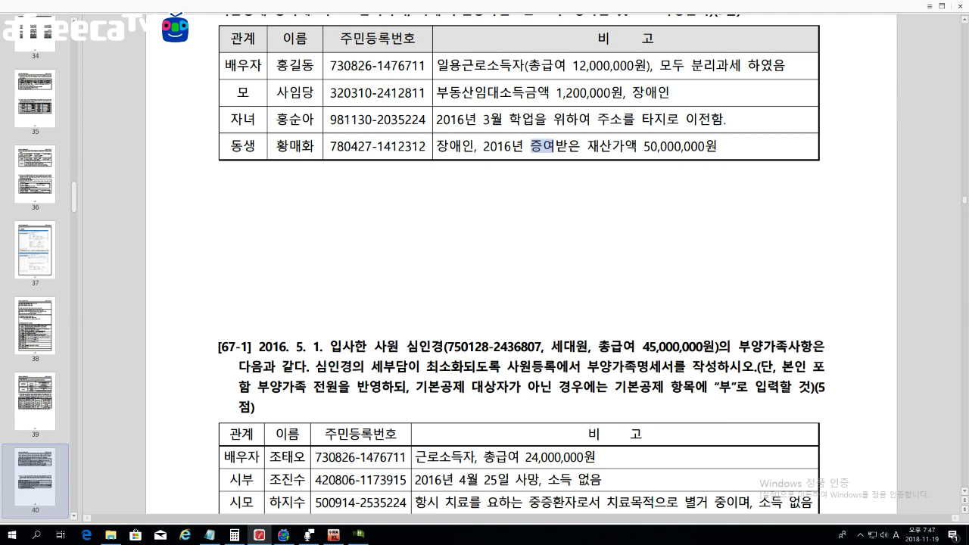
Step: Highlight the sibling's note '증여받은 재산가액 50,000,000원' in the PDF and bring back KcLep's 사원등록 window
{"action": "left_click_drag", "start_coordinate": [530, 146], "coordinate": [568, 145]}
{"action": "left_click_drag", "start_coordinate": [531, 145], "coordinate": [716, 146]}
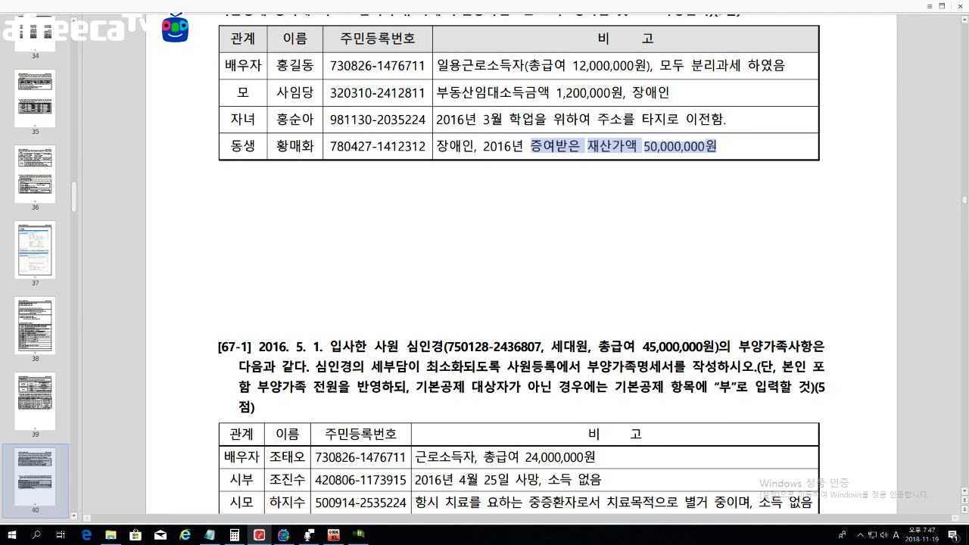
{"action": "left_click", "coordinate": [362, 536]}
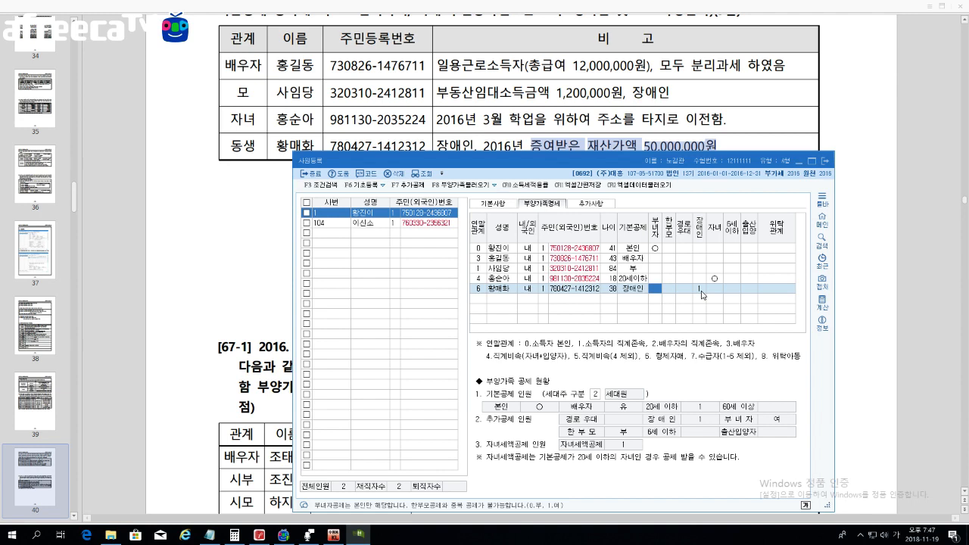
Step: Review the sibling's disability codes, leave code 1, and close the 사원등록 window
{"action": "left_click", "coordinate": [699, 289]}
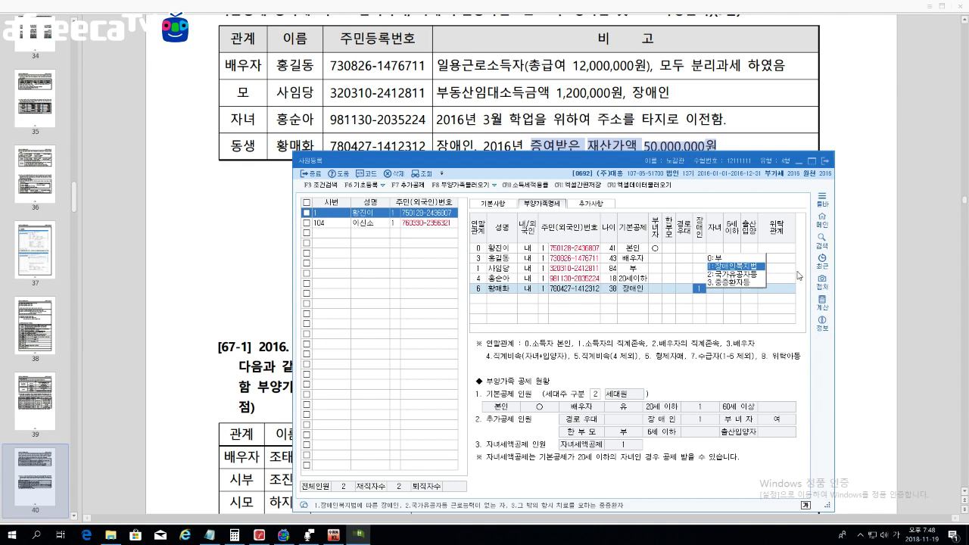
{"action": "left_click", "coordinate": [825, 162]}
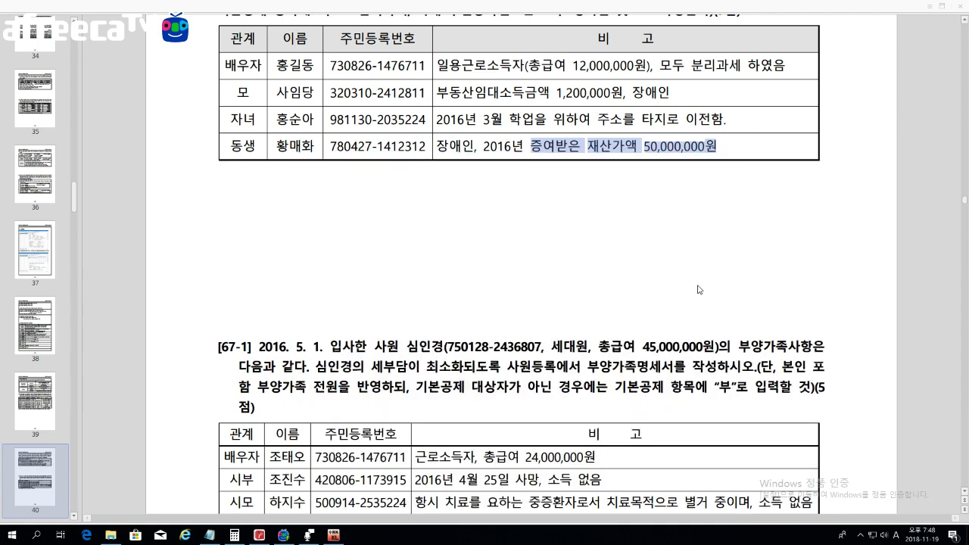
Step: Exit the KcLep program, confirming the exit prompt
{"action": "scroll", "coordinate": [522, 373], "scroll_direction": "down", "scroll_amount": 5}
{"action": "scroll", "coordinate": [522, 374], "scroll_direction": "down", "scroll_amount": 1}
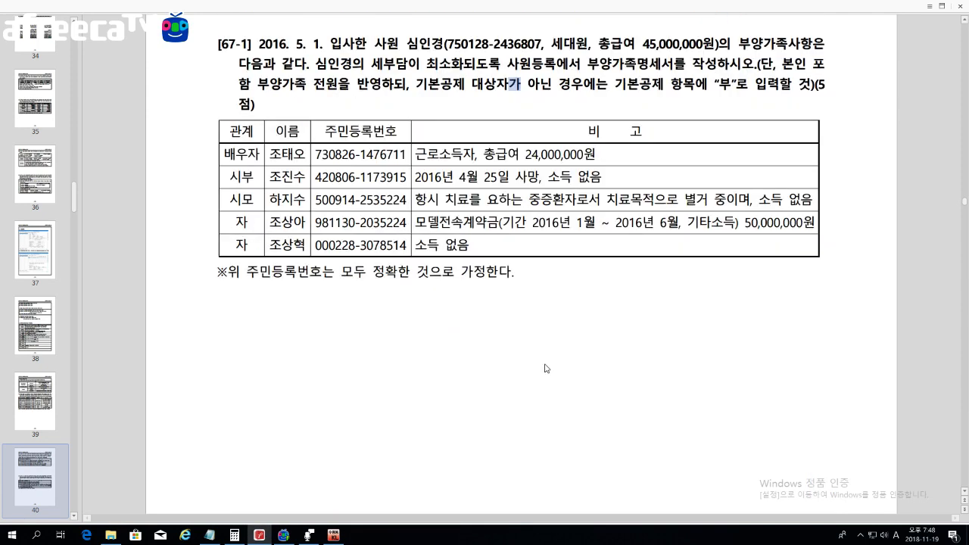
{"action": "left_click", "coordinate": [332, 536]}
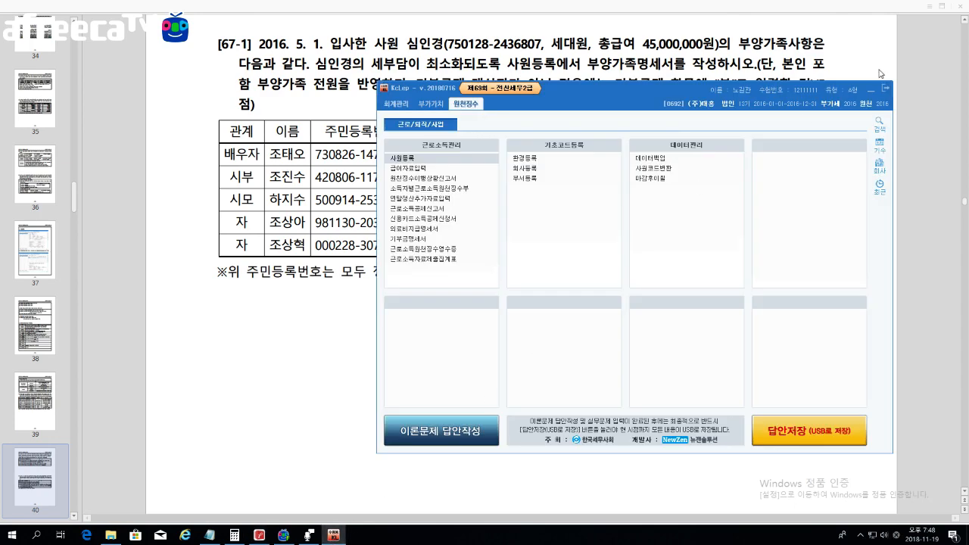
{"action": "left_click", "coordinate": [856, 113]}
{"action": "left_click", "coordinate": [641, 286]}
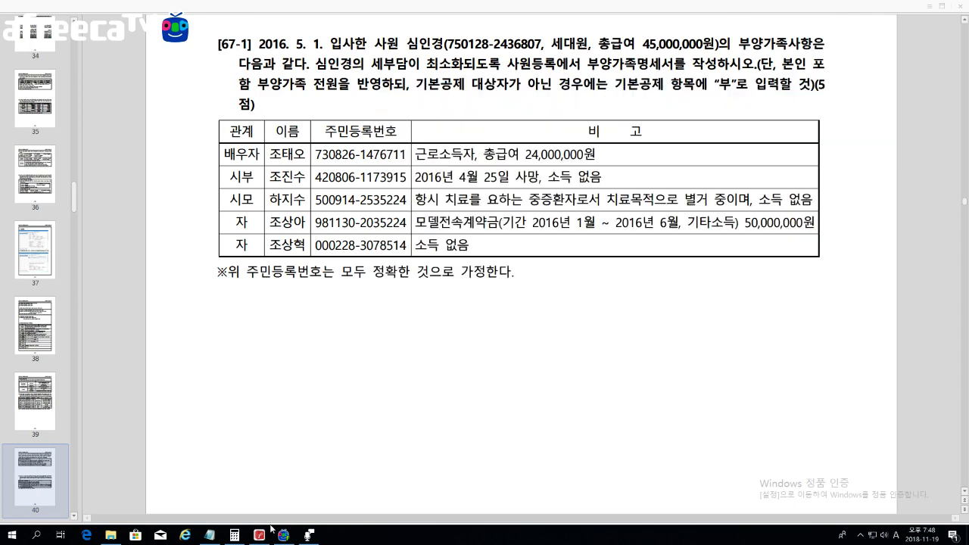
Step: In File Explorer, launch the Tax program from 67회 전산세무2급 > 전산세무2급-케이렙
{"action": "left_click", "coordinate": [110, 535]}
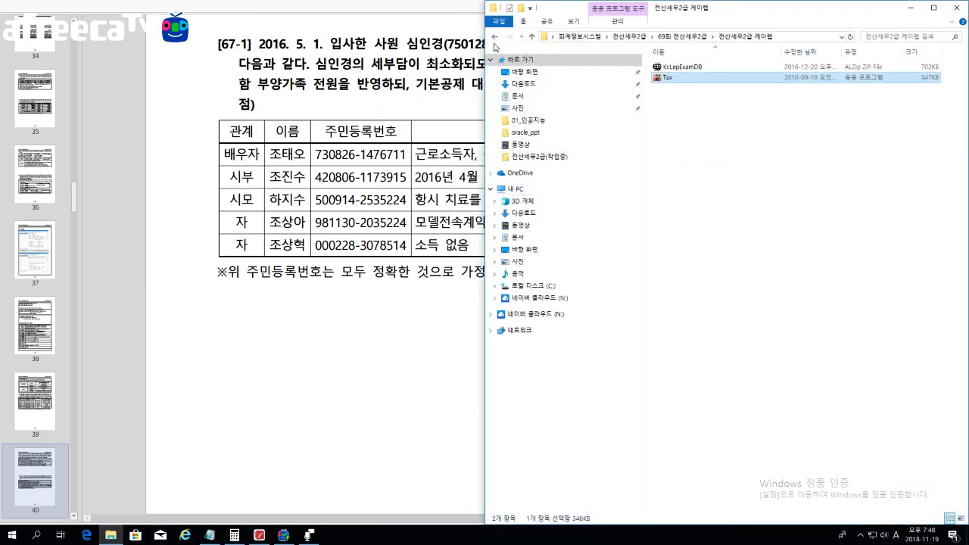
{"action": "left_click", "coordinate": [494, 37]}
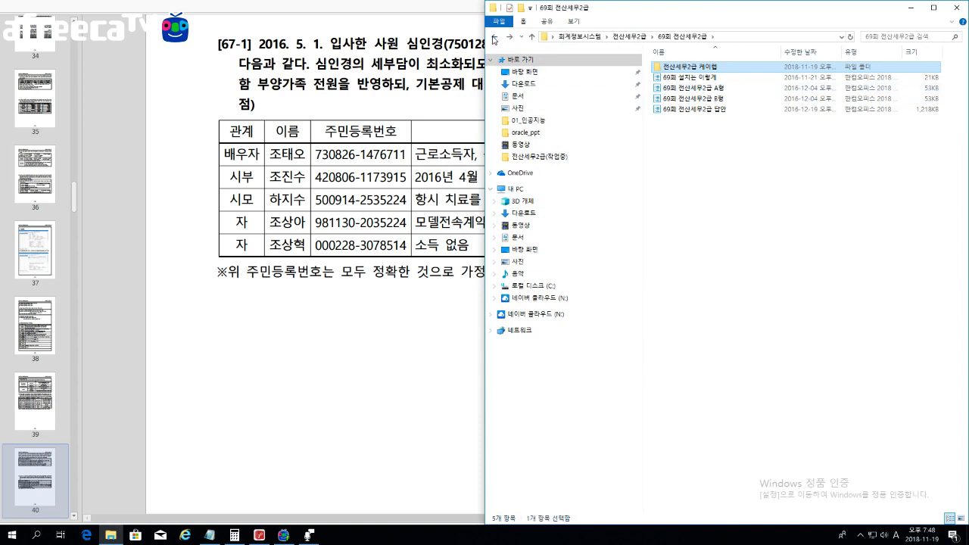
{"action": "left_click", "coordinate": [493, 37]}
{"action": "double_click", "coordinate": [687, 110]}
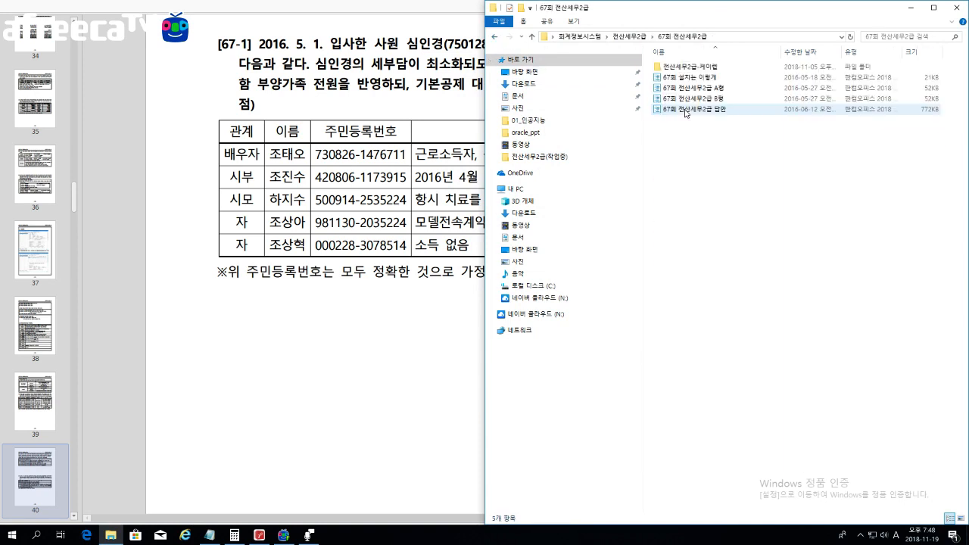
{"action": "double_click", "coordinate": [681, 66]}
{"action": "double_click", "coordinate": [669, 78]}
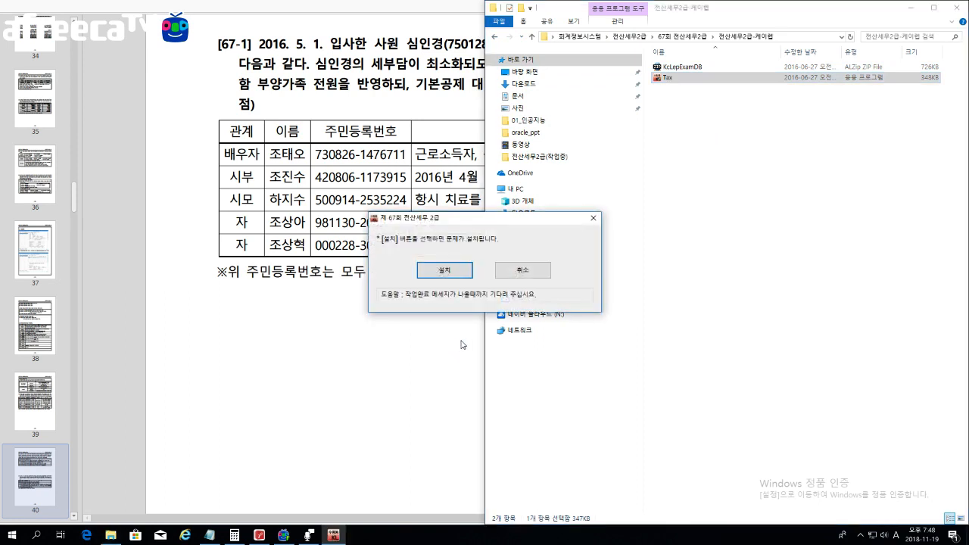
Step: Install the 67th-round exam problems and log in with the examinee's name as type A
{"action": "key", "text": "Return"}
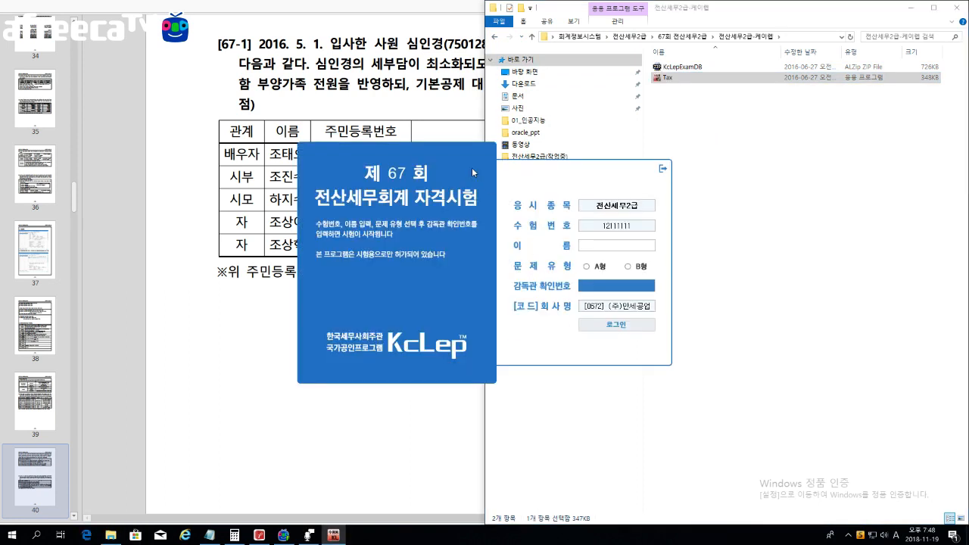
{"action": "left_click_drag", "start_coordinate": [443, 158], "coordinate": [655, 139]}
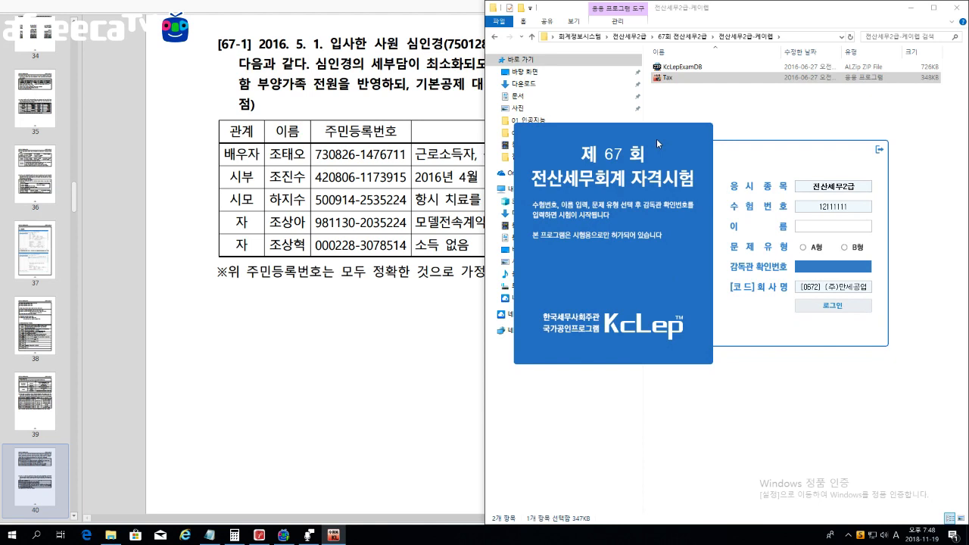
{"action": "left_click", "coordinate": [825, 225]}
{"action": "type", "text": "ㅎ"}
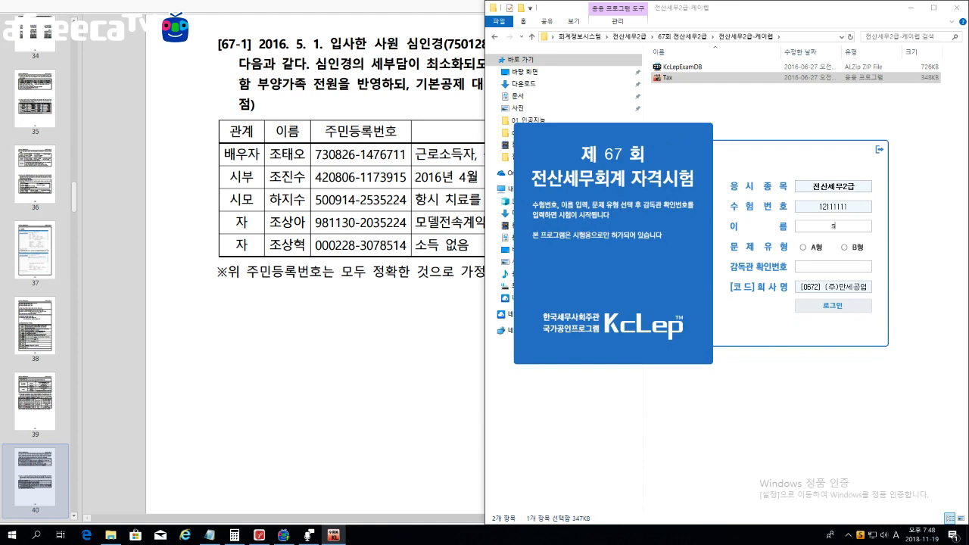
{"action": "type", "text": "홍길동"}
{"action": "type", "text": "관"}
{"action": "left_click", "coordinate": [811, 250]}
{"action": "left_click", "coordinate": [806, 266]}
{"action": "key", "text": "Return"}
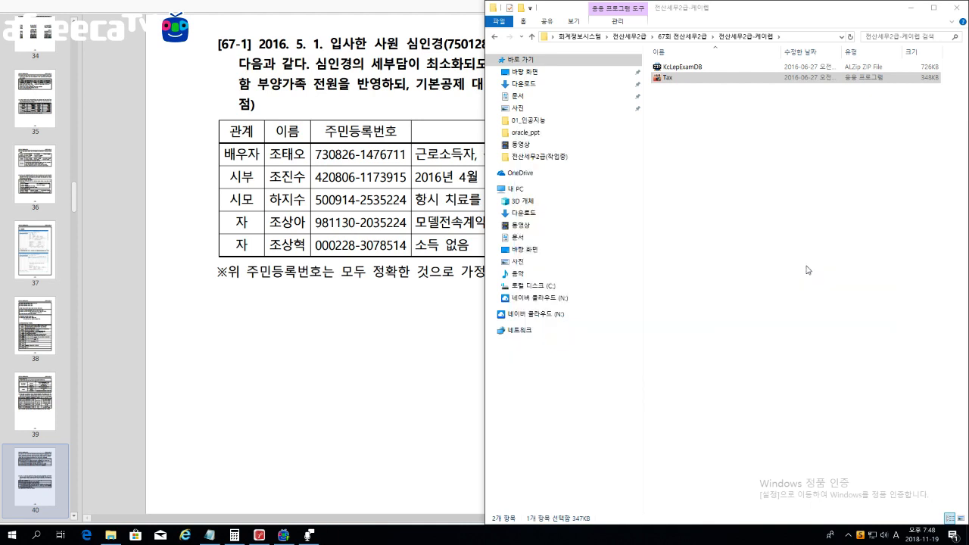
Step: Minimize File Explorer and move KcLep aside to read problem 67-1 in the PDF
{"action": "left_click", "coordinate": [902, 11]}
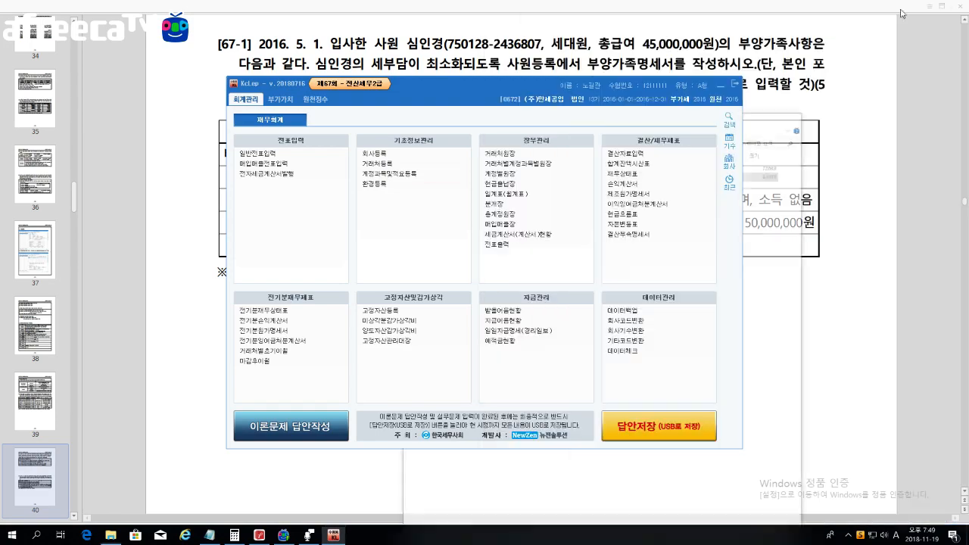
{"action": "left_click_drag", "start_coordinate": [553, 82], "coordinate": [759, 105]}
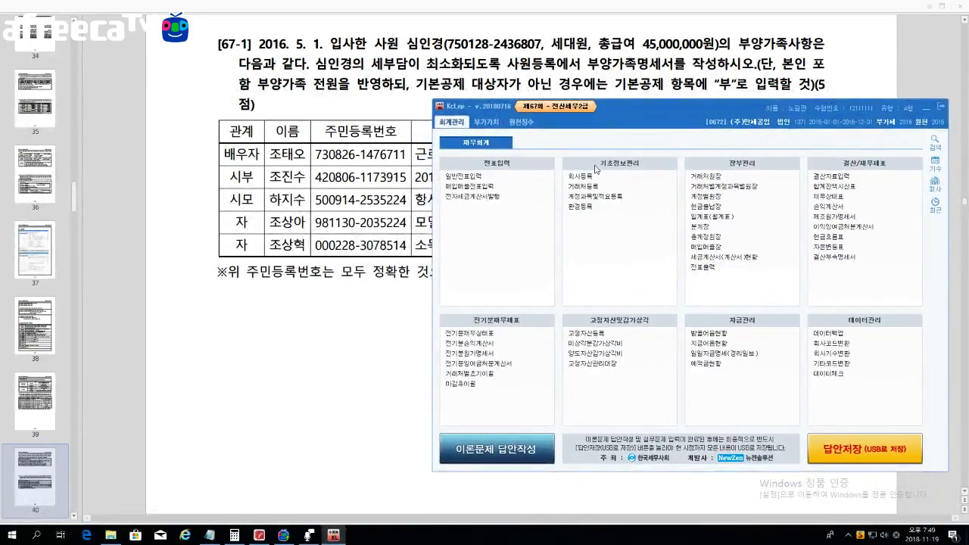
{"action": "key", "text": "alt+Tab"}
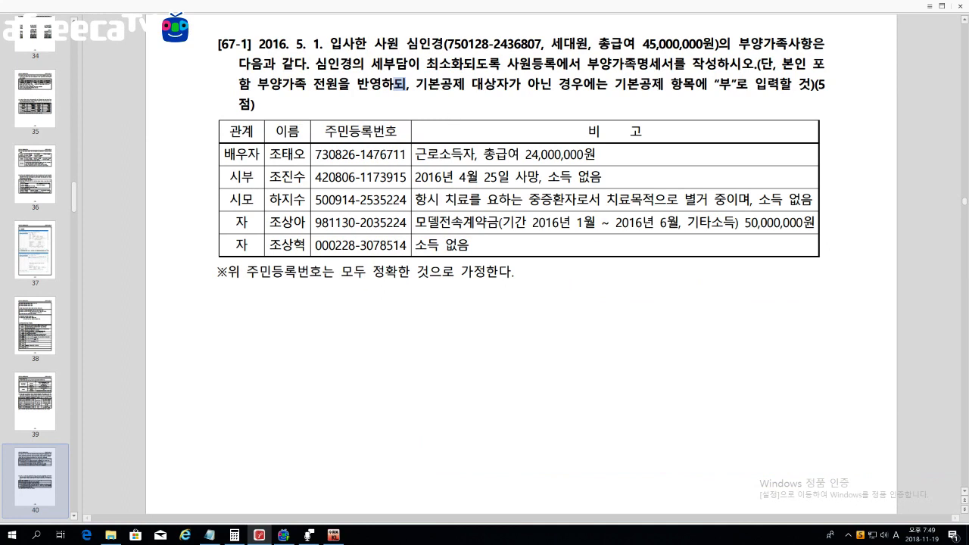
Step: Highlight the employee's name and the 45,000,000원 total salary in question 67-1
{"action": "left_click_drag", "start_coordinate": [398, 43], "coordinate": [443, 43]}
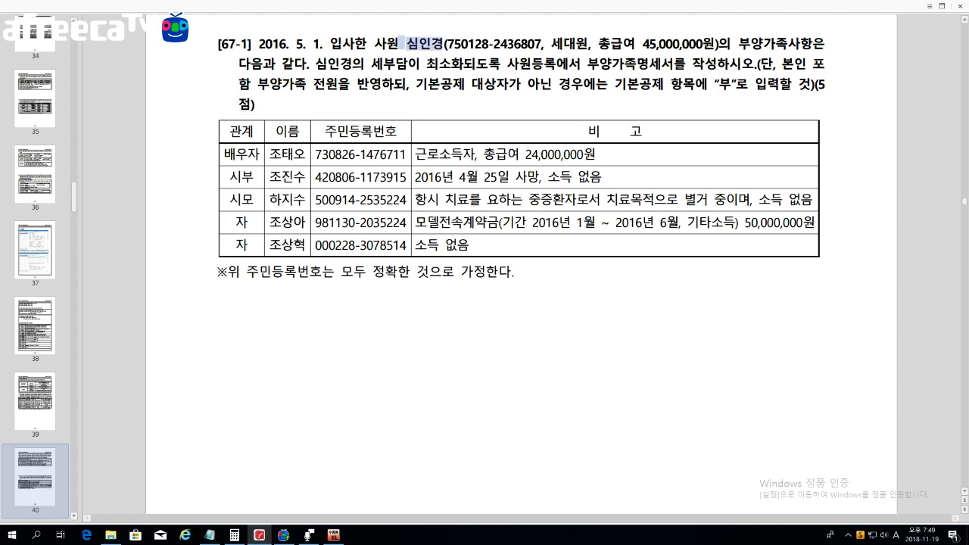
{"action": "left_click", "coordinate": [491, 44]}
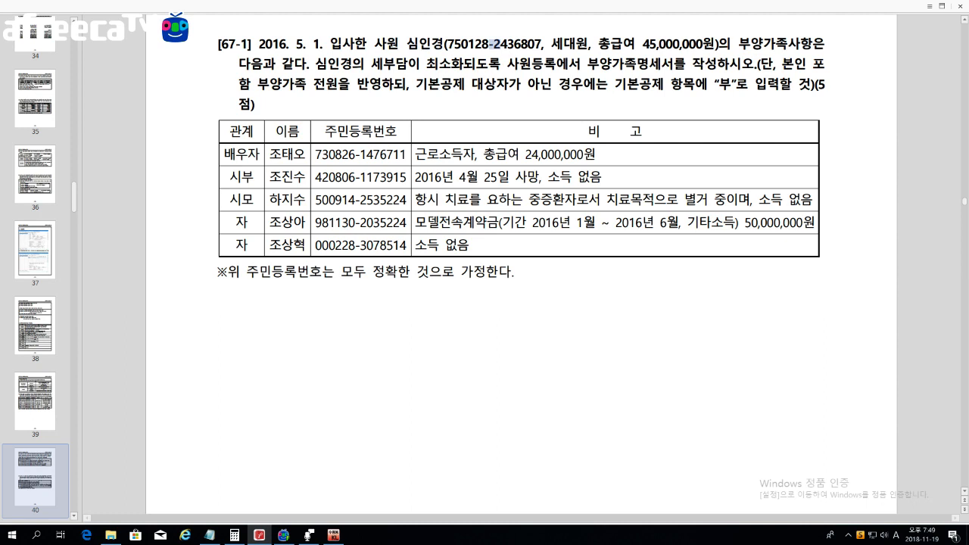
{"action": "left_click_drag", "start_coordinate": [643, 44], "coordinate": [715, 44]}
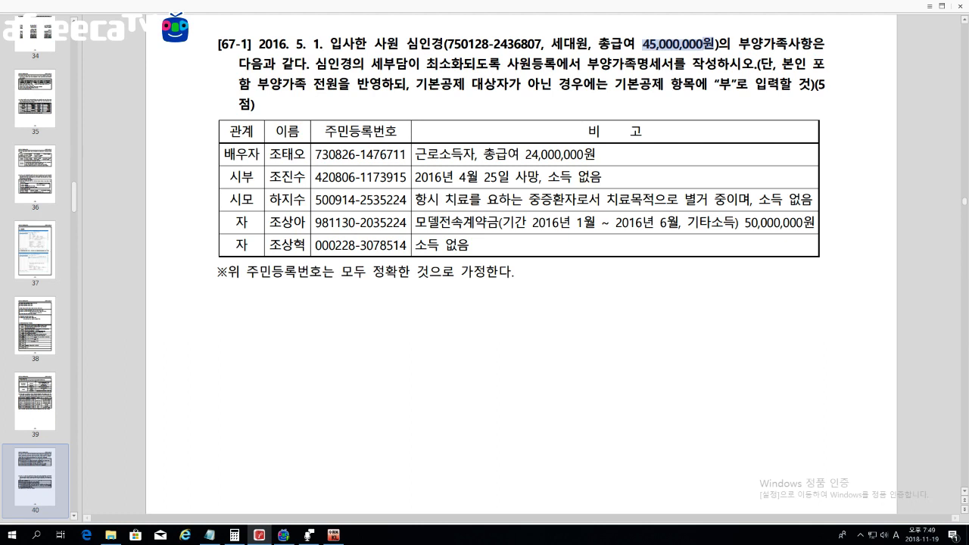
{"action": "key", "text": "Escape"}
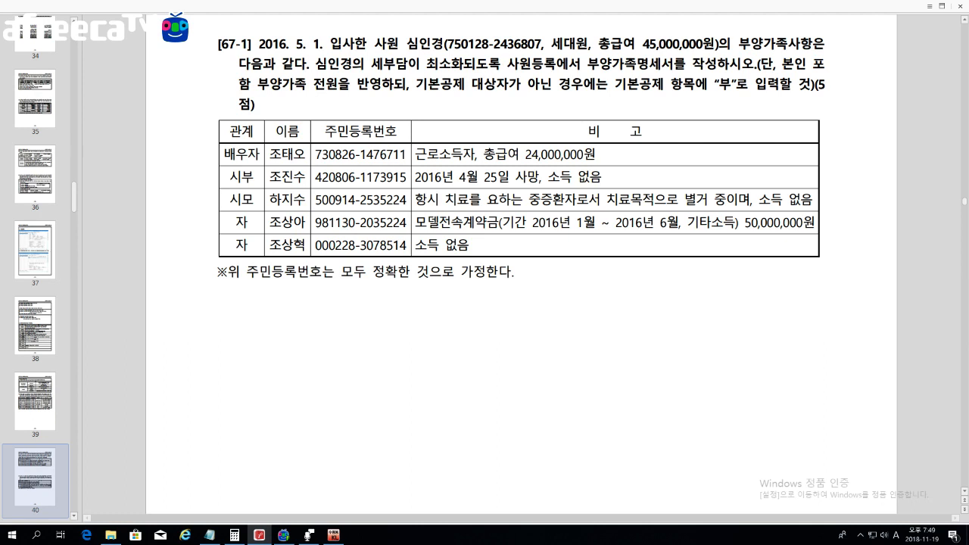
Step: Scroll through the dependants table, then bring KcLep's main menu back to the front
{"action": "scroll", "coordinate": [551, 79], "scroll_direction": "down", "scroll_amount": 1}
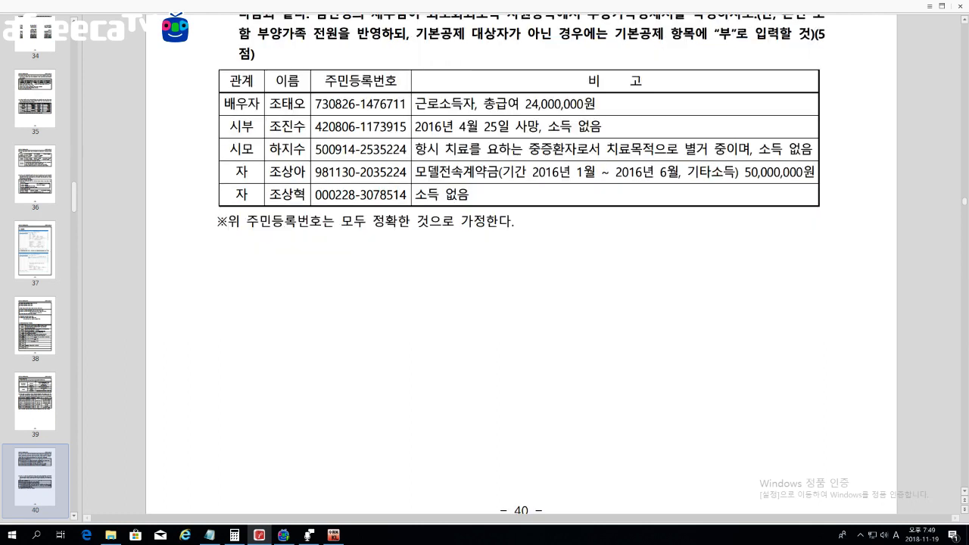
{"action": "left_click", "coordinate": [965, 495]}
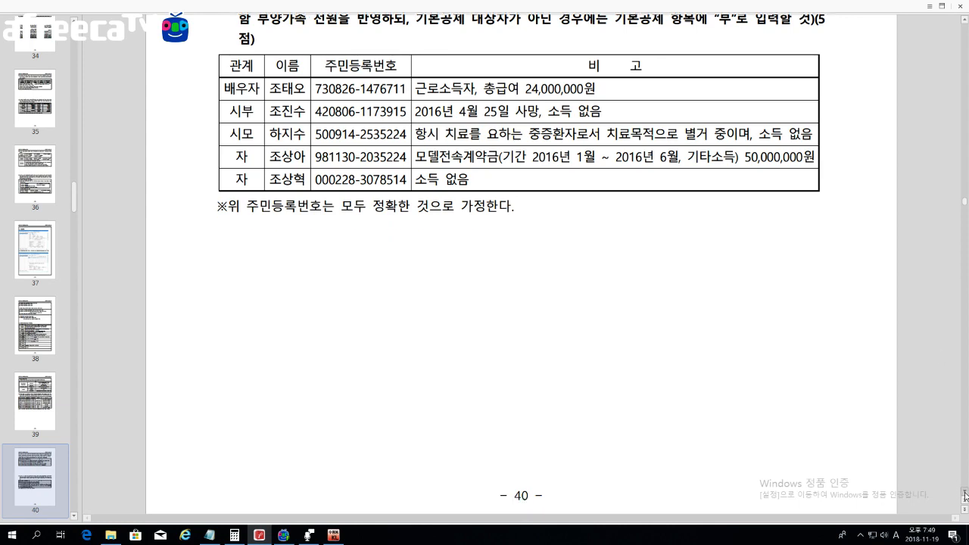
{"action": "left_click", "coordinate": [964, 496]}
{"action": "left_click", "coordinate": [336, 535]}
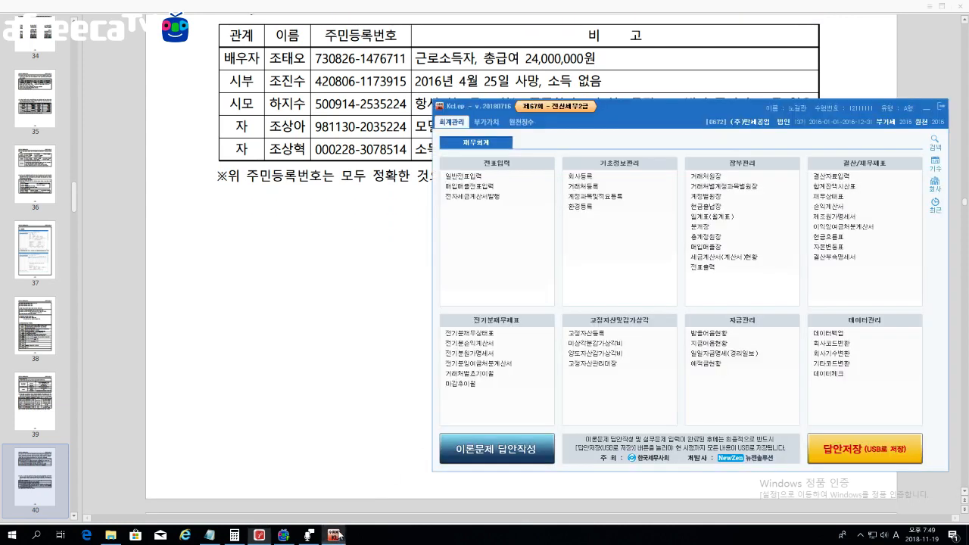
Step: Open 사원등록 from the 원천징수 menu and show the 부양가족명세 tab
{"action": "left_click_drag", "start_coordinate": [628, 112], "coordinate": [628, 184]}
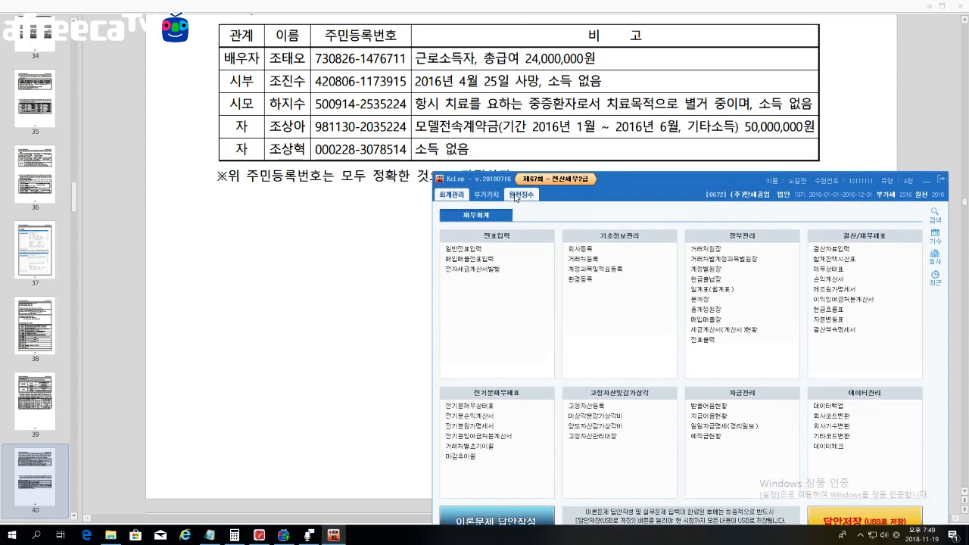
{"action": "left_click", "coordinate": [516, 196]}
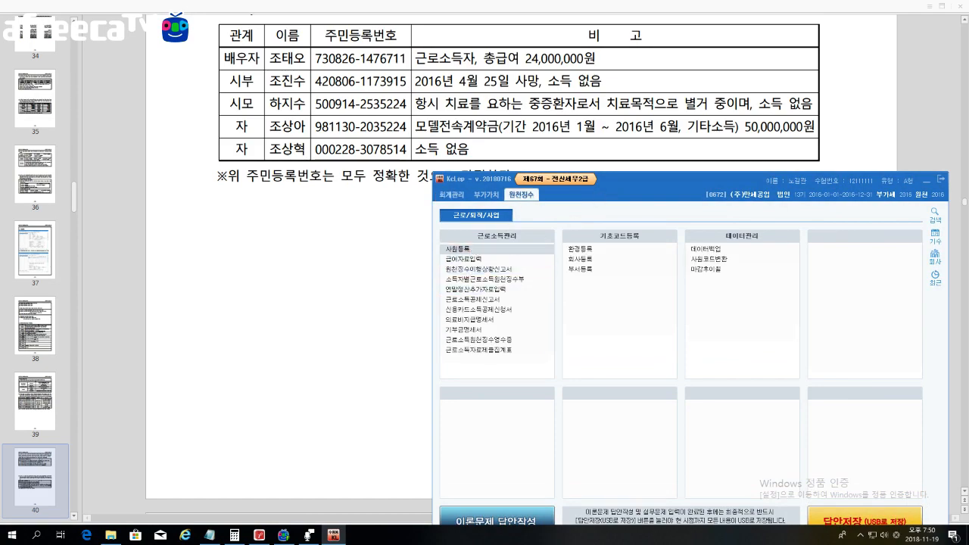
{"action": "left_click", "coordinate": [457, 249]}
{"action": "left_click_drag", "start_coordinate": [533, 166], "coordinate": [550, 178]}
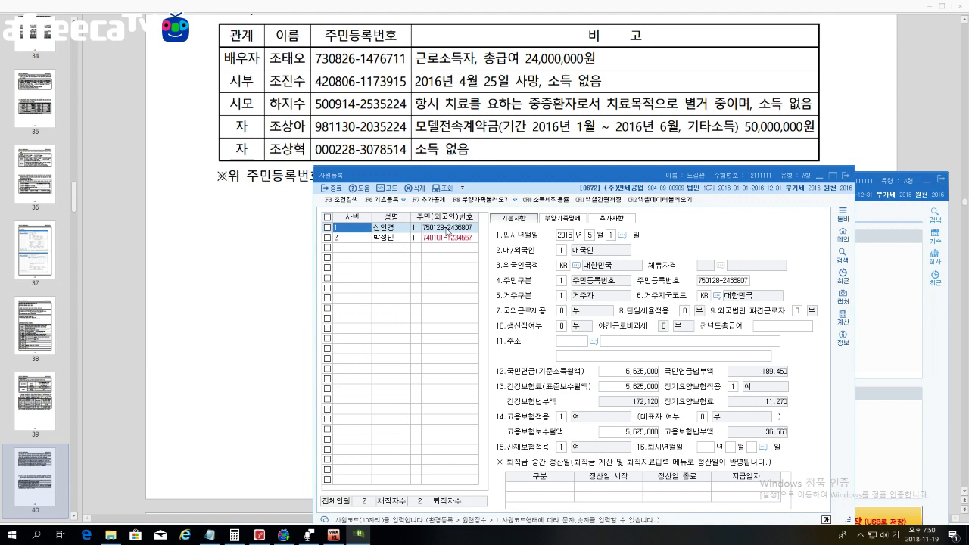
{"action": "left_click", "coordinate": [561, 218]}
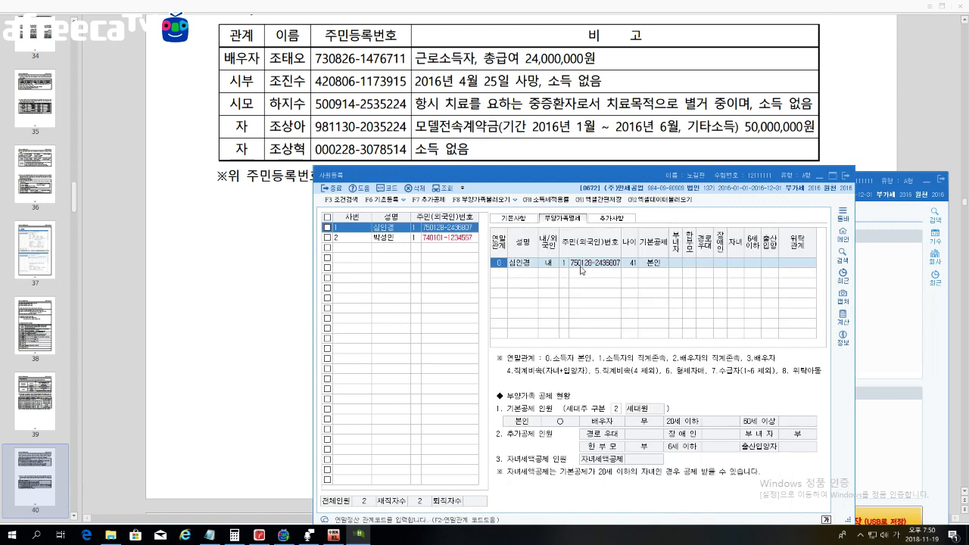
Step: Start the spouse's row on the empty line with 연말관계 code 3
{"action": "left_click", "coordinate": [499, 274]}
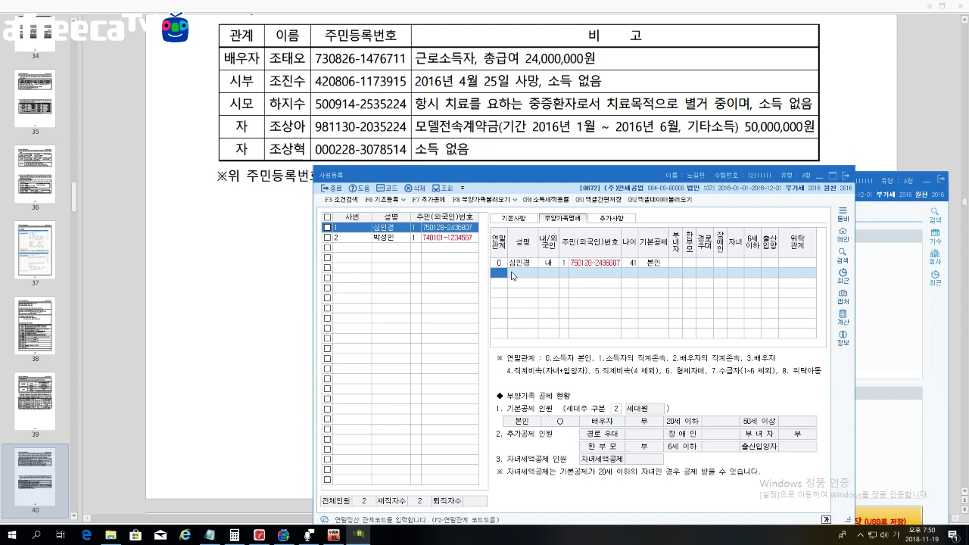
{"action": "type", "text": "3"}
{"action": "key", "text": "Return"}
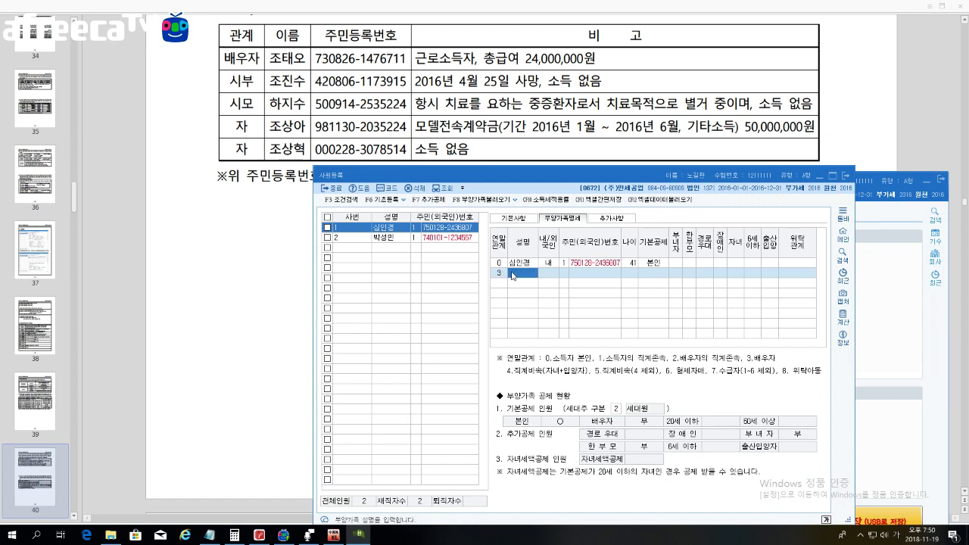
Step: Enter the spouse's name, 내국인 status and resident registration number
{"action": "key", "text": "Return"}
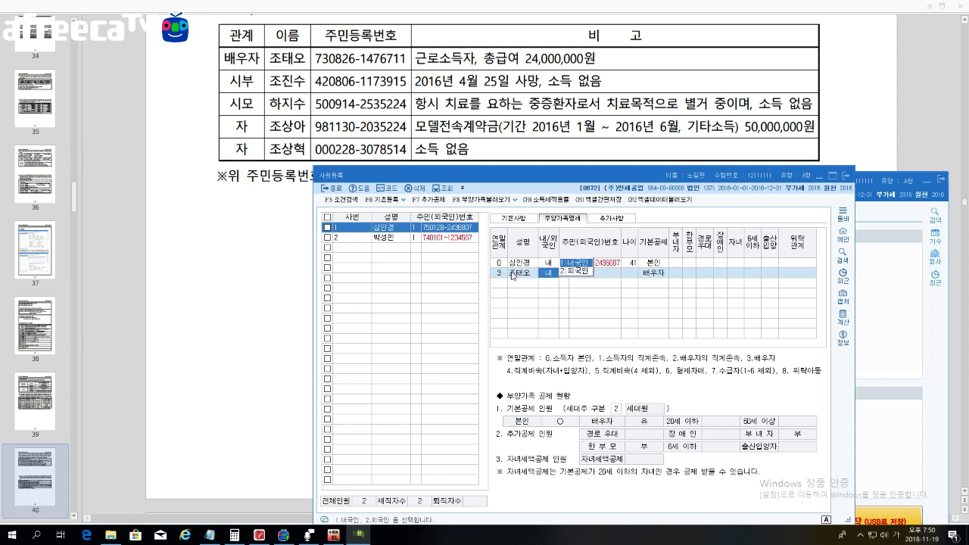
{"action": "key", "text": "Return"}
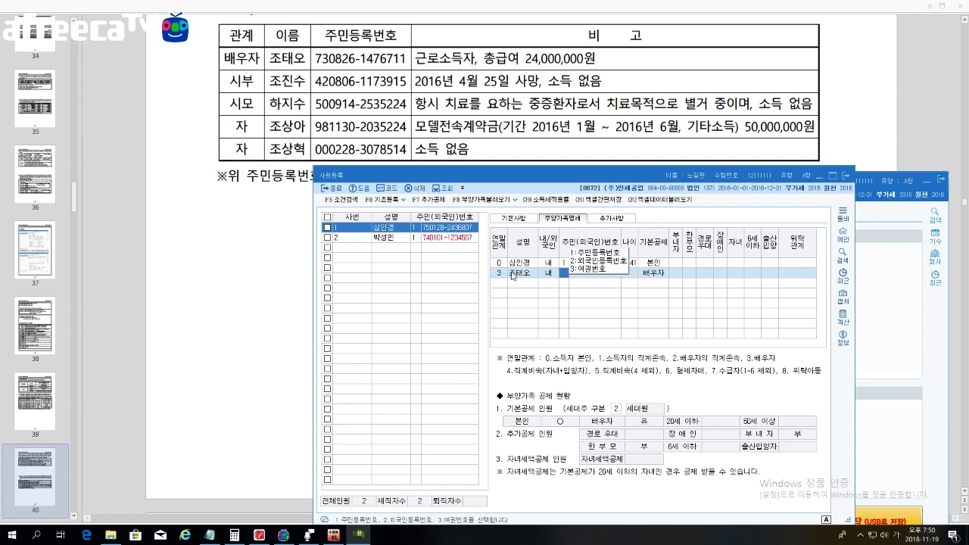
{"action": "type", "text": "1"}
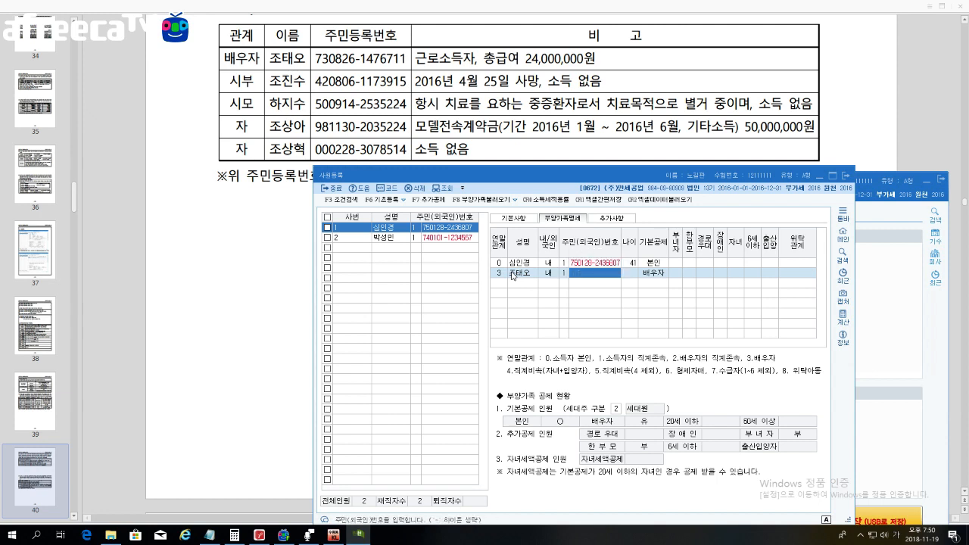
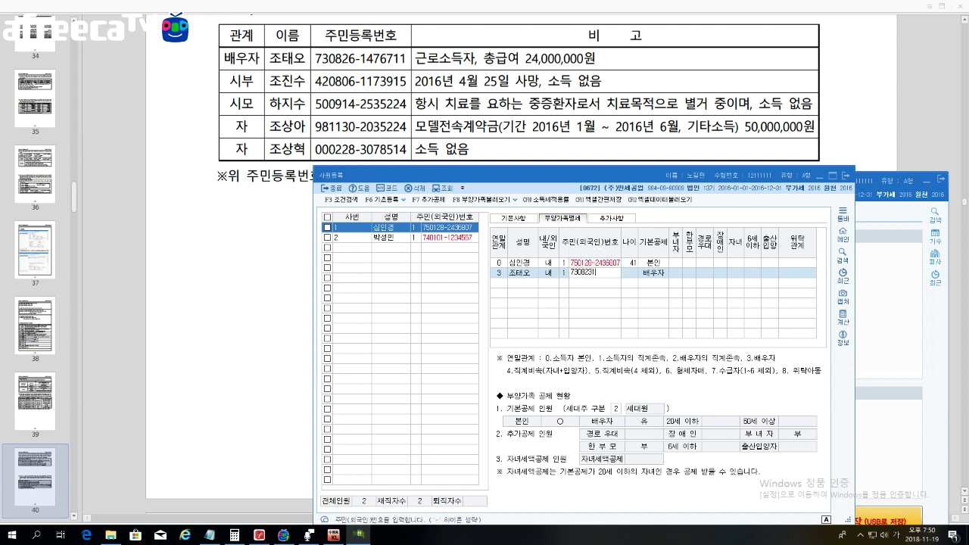
{"action": "key", "text": "Return"}
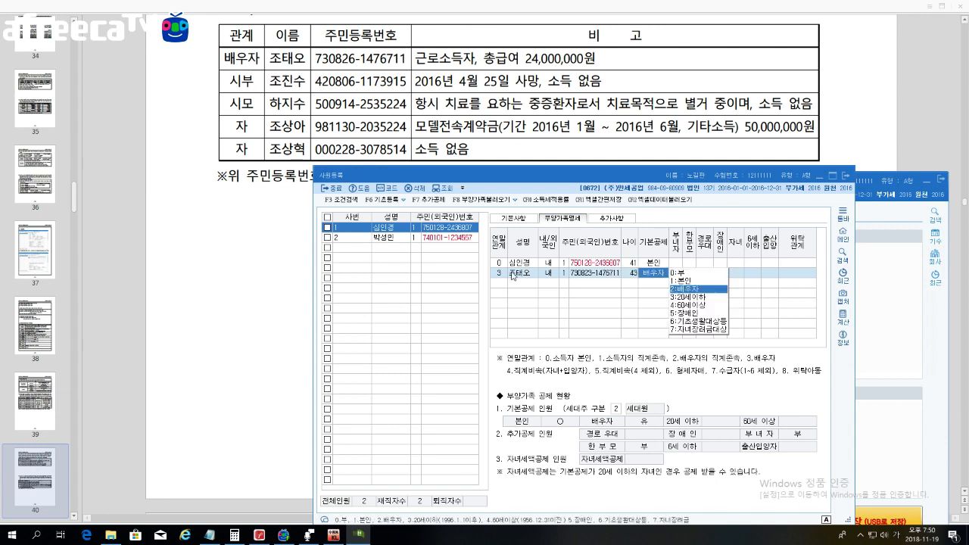
{"action": "key", "text": "Return"}
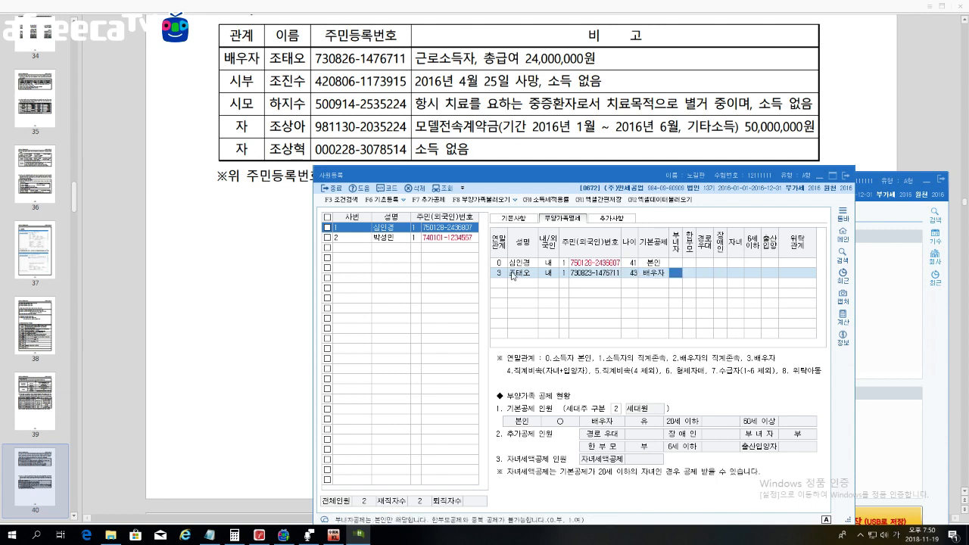
{"action": "key", "text": "Return"}
{"action": "key", "text": "Return"}
{"action": "key", "text": "Return"}
{"action": "key", "text": "Return"}
{"action": "key", "text": "Return"}
{"action": "key", "text": "Return"}
{"action": "key", "text": "Return"}
{"action": "key", "text": "Return"}
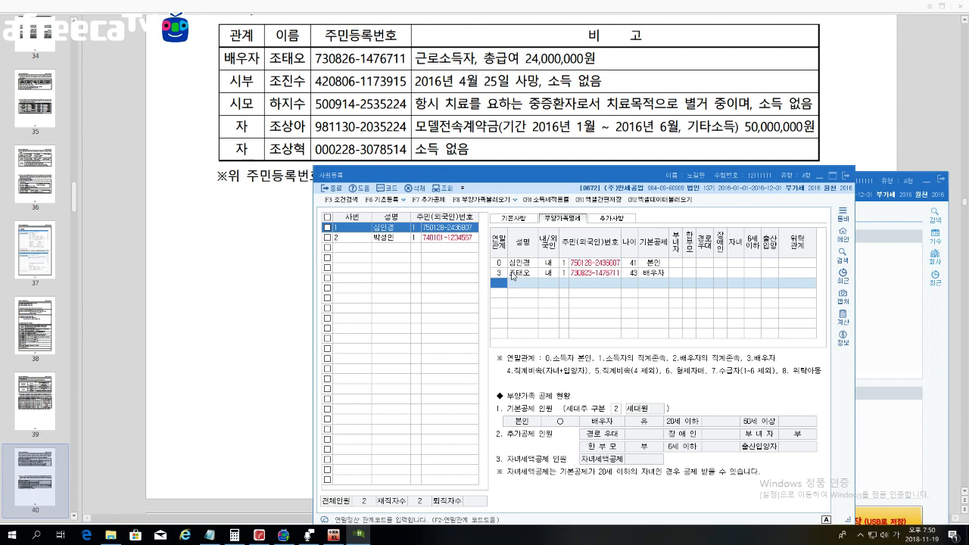
Step: Change the spouse's 기본공제 to 0 (부)
{"action": "left_click", "coordinate": [511, 275]}
{"action": "key", "text": "Return"}
{"action": "key", "text": "Return"}
{"action": "key", "text": "Return"}
{"action": "key", "text": "Return"}
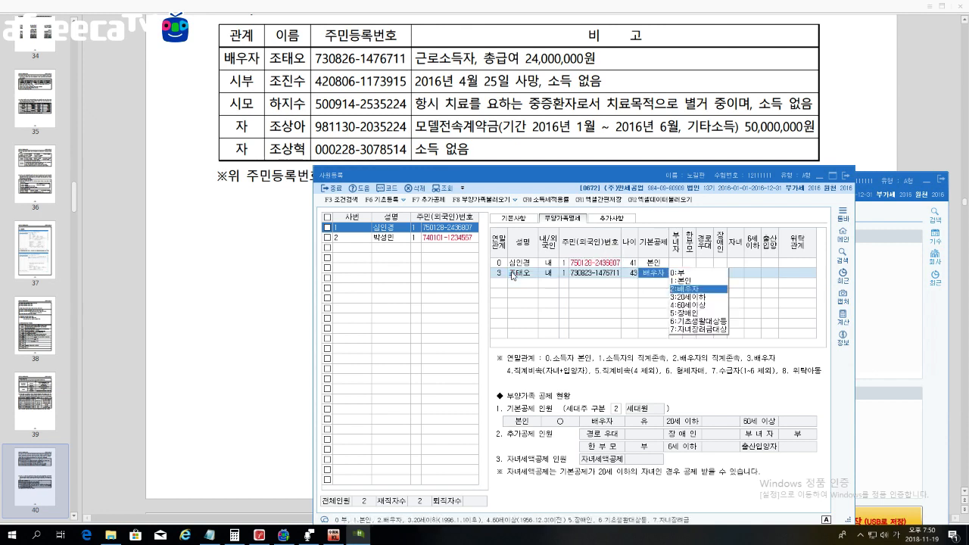
{"action": "type", "text": "0"}
{"action": "key", "text": "Return"}
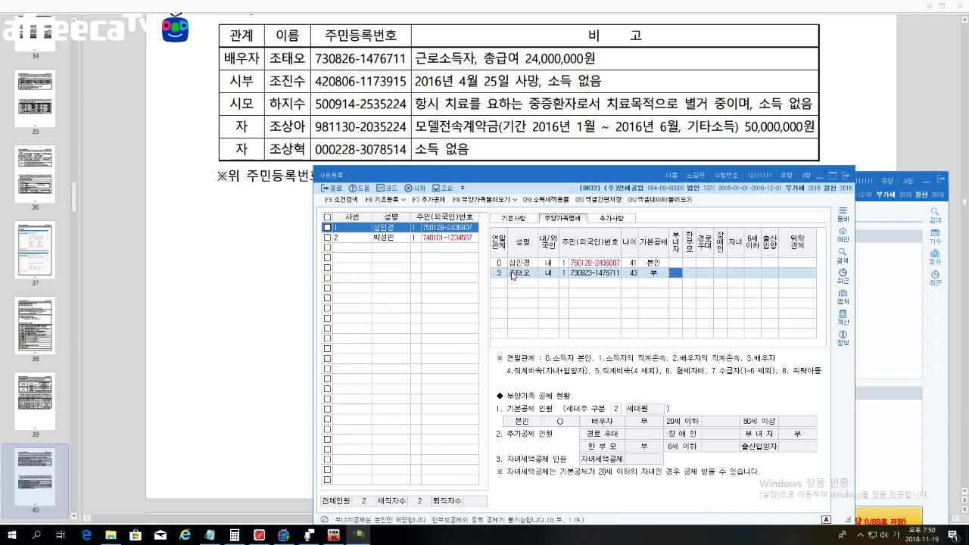
{"action": "key", "text": "Return"}
{"action": "key", "text": "Return"}
{"action": "key", "text": "Return"}
{"action": "key", "text": "Return"}
{"action": "key", "text": "Return"}
{"action": "key", "text": "Return"}
{"action": "key", "text": "Return"}
{"action": "key", "text": "Return"}
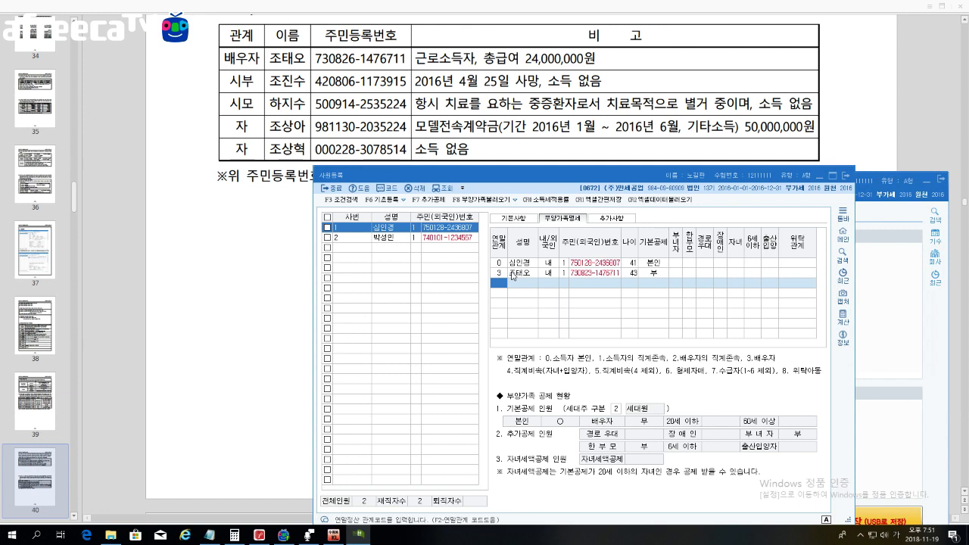
Step: Add the father-in-law with relation 2, name, resident number and 60세이상 deduction
{"action": "type", "text": "2"}
{"action": "key", "text": "Return"}
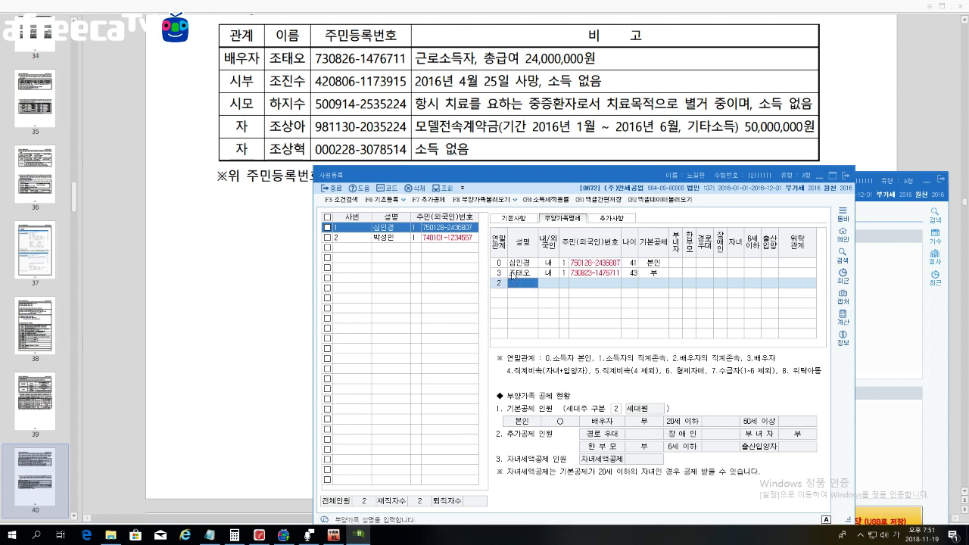
{"action": "key", "text": "Return"}
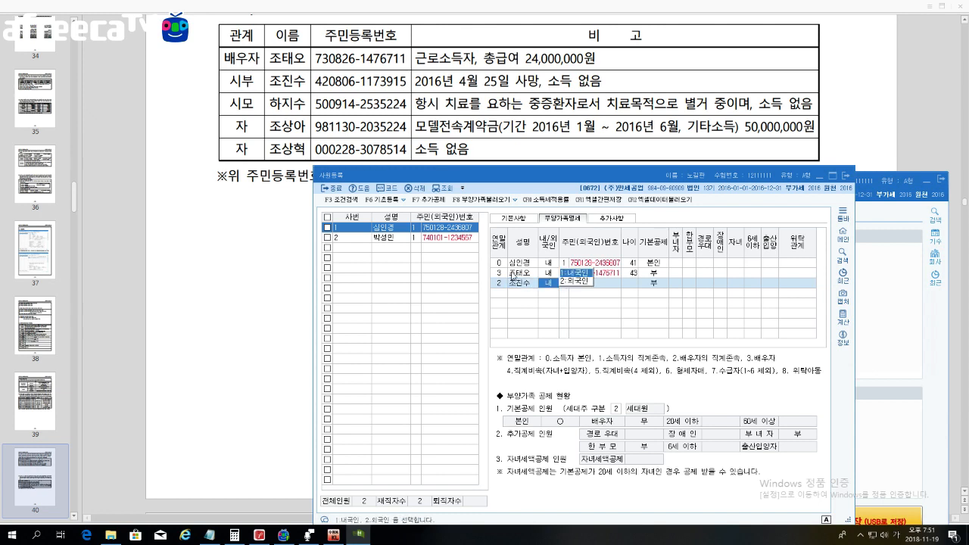
{"action": "key", "text": "Return"}
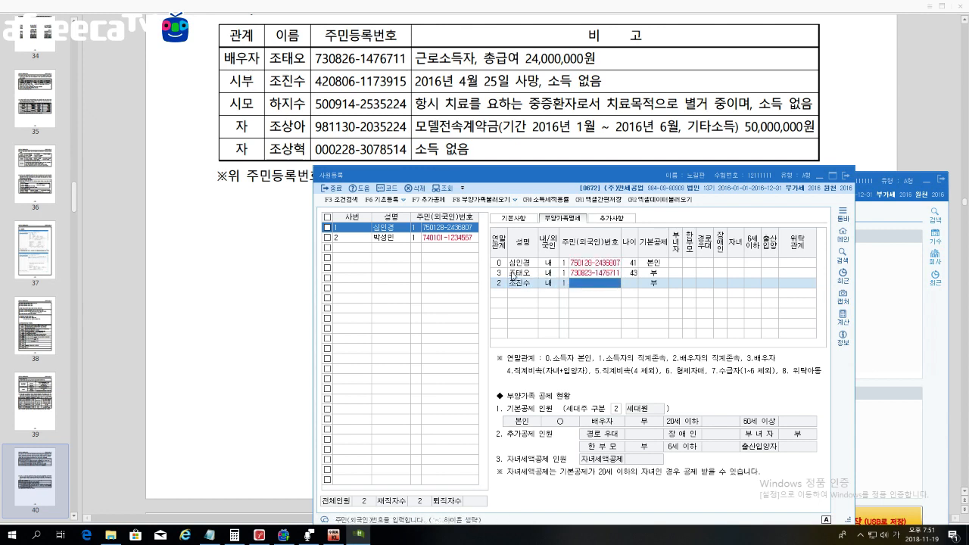
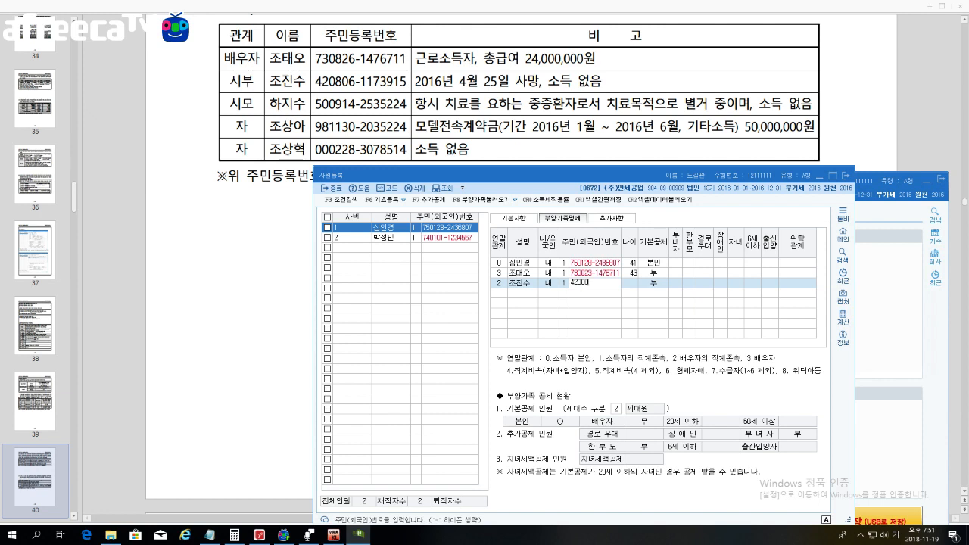
{"action": "key", "text": "Return"}
{"action": "key", "text": "Return"}
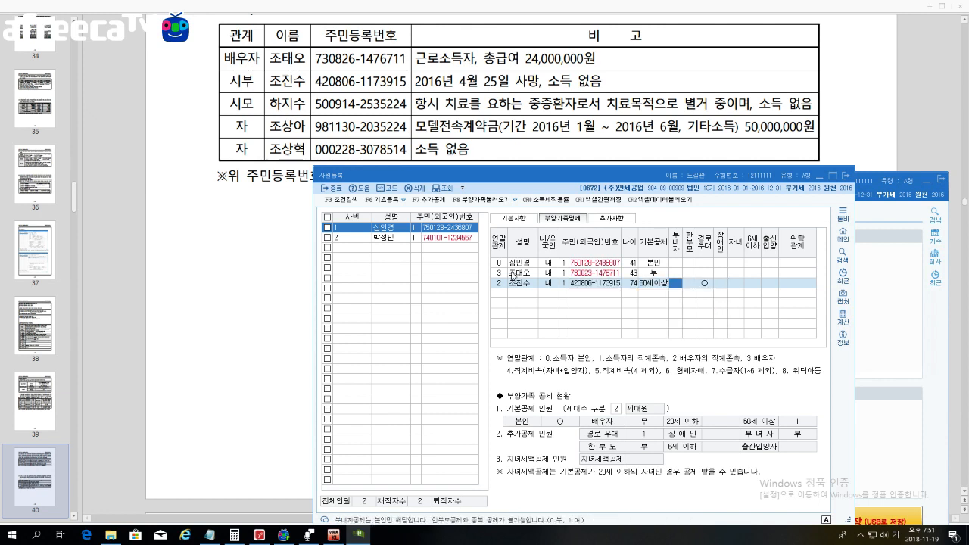
{"action": "key", "text": "Return"}
{"action": "key", "text": "Return"}
{"action": "key", "text": "Return"}
{"action": "key", "text": "Return"}
{"action": "key", "text": "Return"}
{"action": "key", "text": "Return"}
{"action": "key", "text": "Return"}
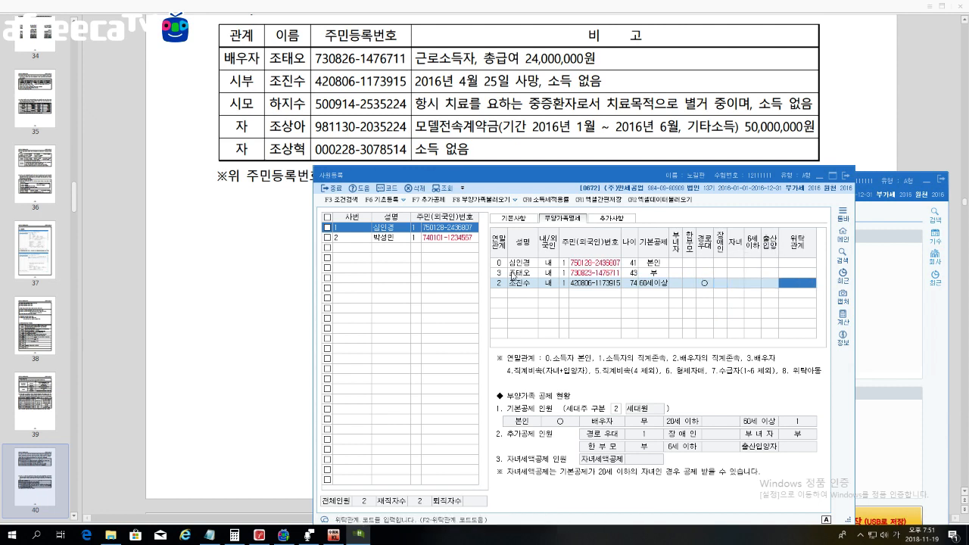
{"action": "key", "text": "Return"}
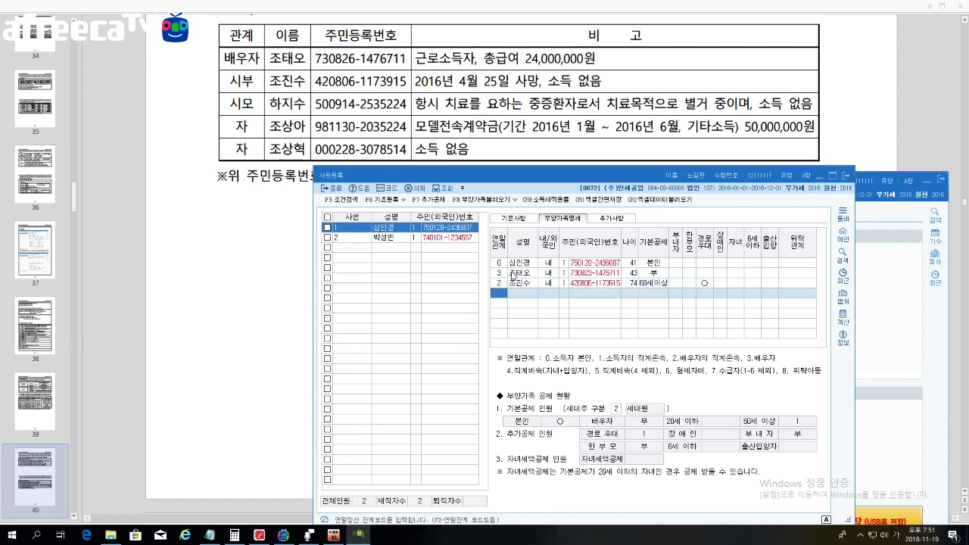
Step: Add the mother-in-law with relation 2, resident number, 60세이상 and 장애인 code 3
{"action": "type", "text": "2"}
{"action": "key", "text": "Return"}
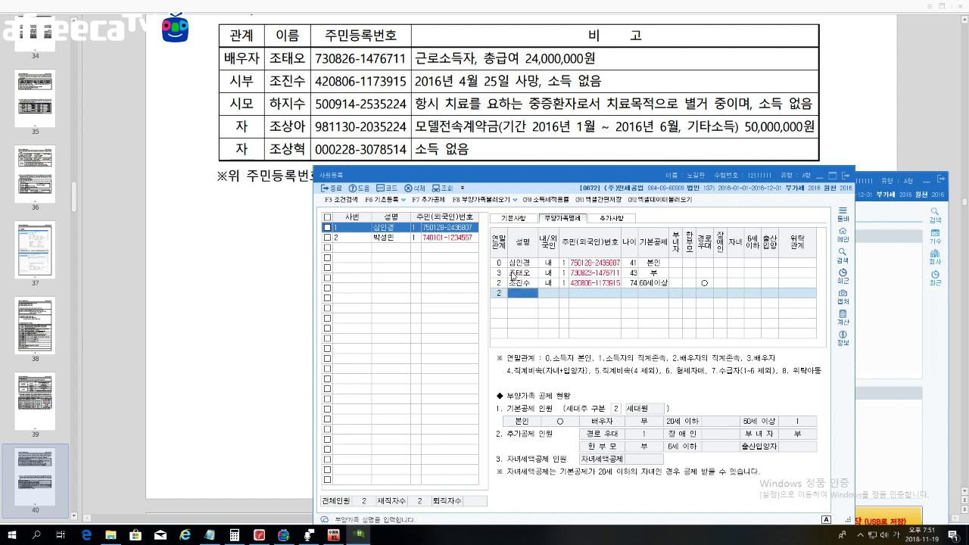
{"action": "key", "text": "Return"}
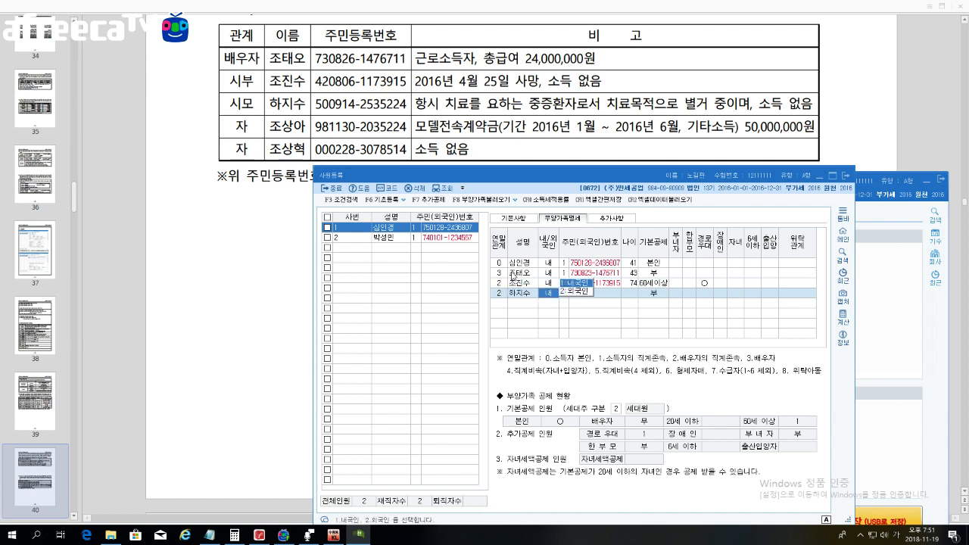
{"action": "key", "text": "Return"}
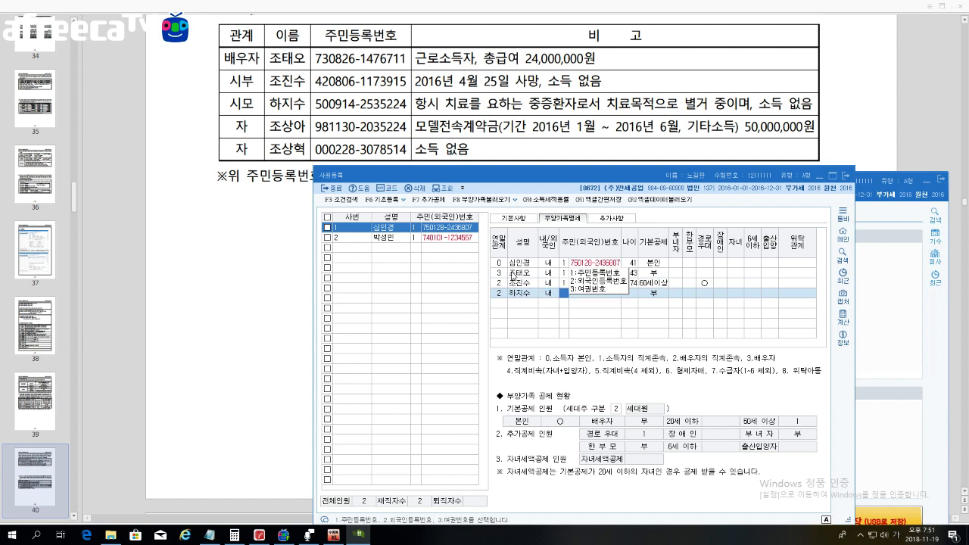
{"action": "key", "text": "Return"}
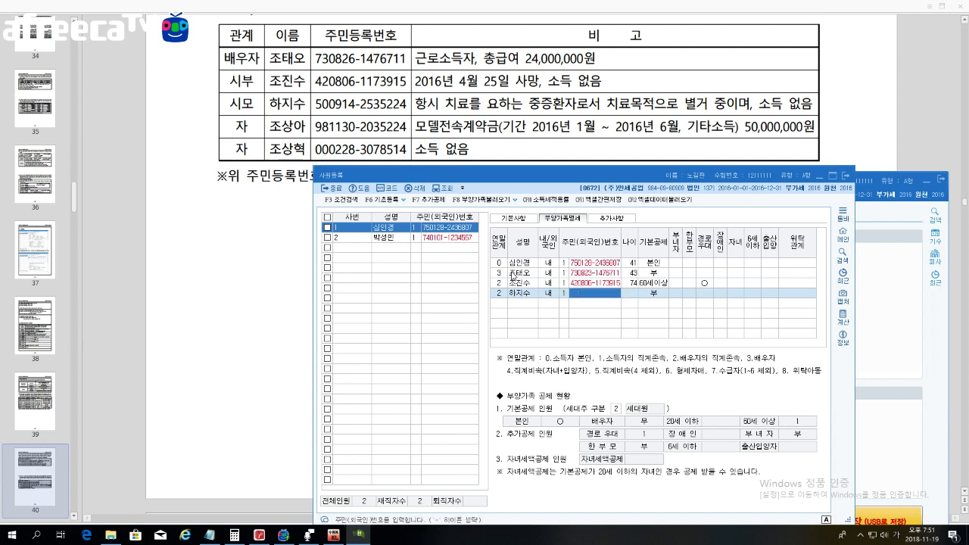
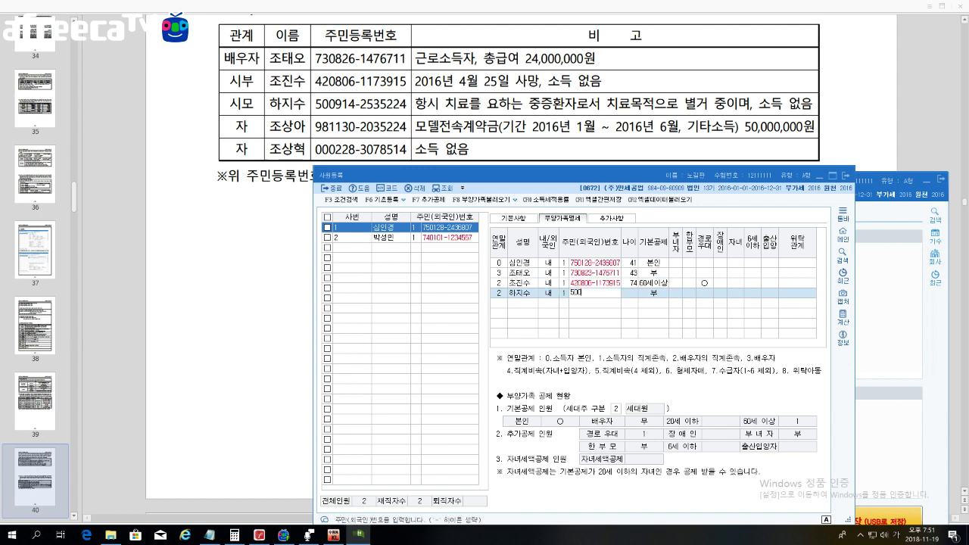
{"action": "key", "text": "Return"}
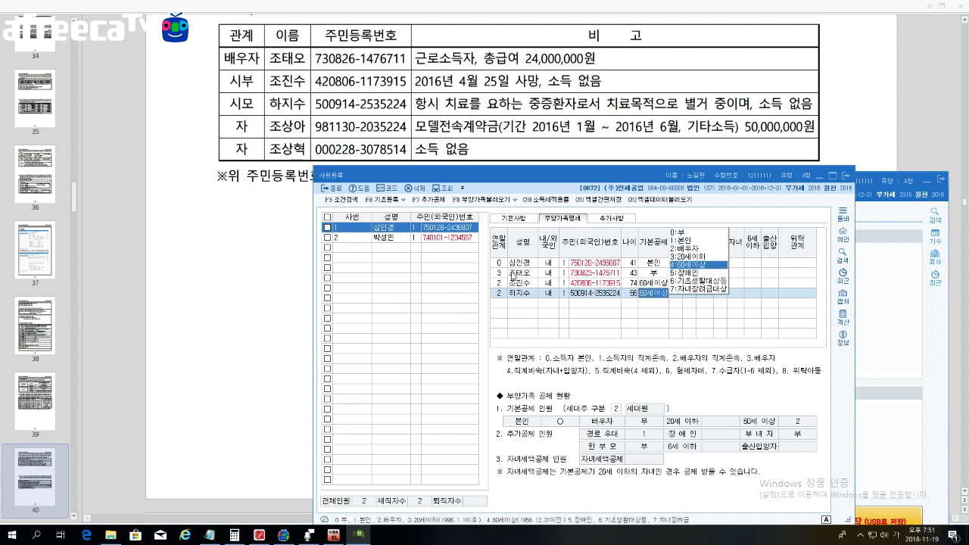
{"action": "key", "text": "Return"}
{"action": "key", "text": "Return"}
{"action": "key", "text": "Return"}
{"action": "key", "text": "Return"}
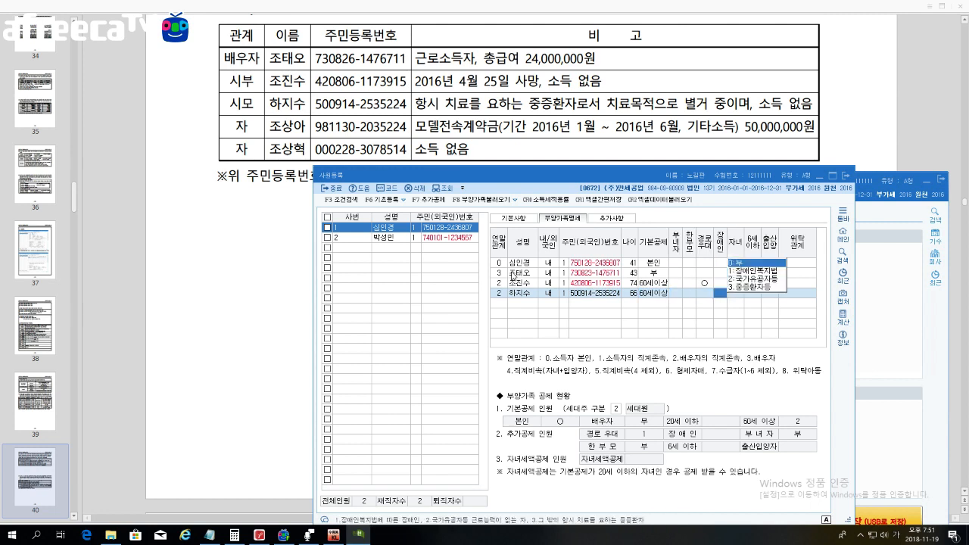
{"action": "type", "text": "3"}
{"action": "key", "text": "Return"}
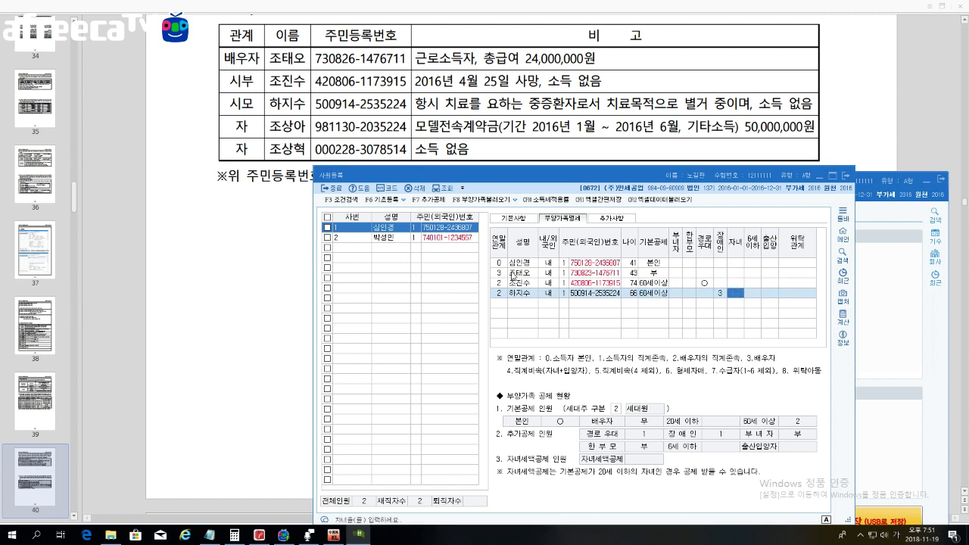
{"action": "key", "text": "Return"}
{"action": "key", "text": "Return"}
{"action": "key", "text": "Return"}
{"action": "key", "text": "Return"}
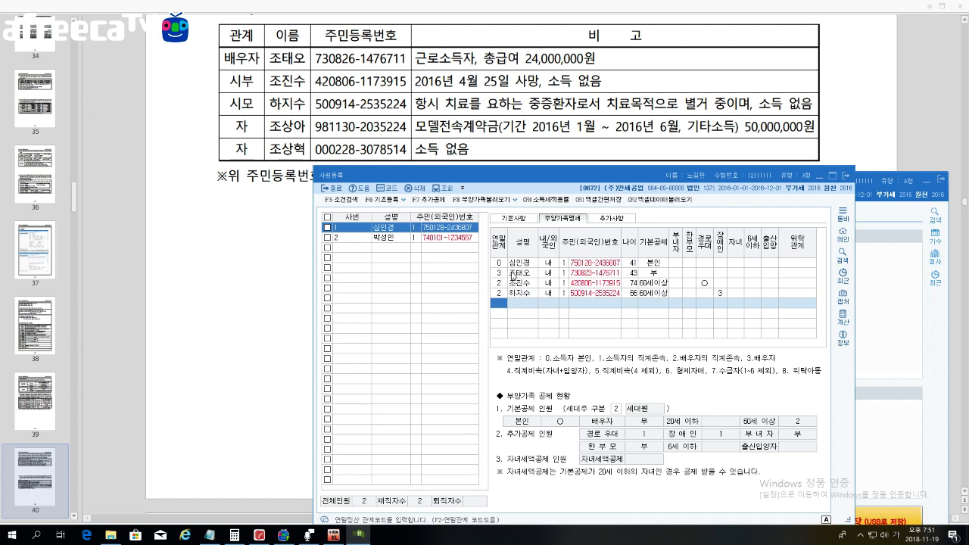
Step: Add the first child with relation 4, resident number, and 기본공제 0 (부)
{"action": "type", "text": "4"}
{"action": "key", "text": "Return"}
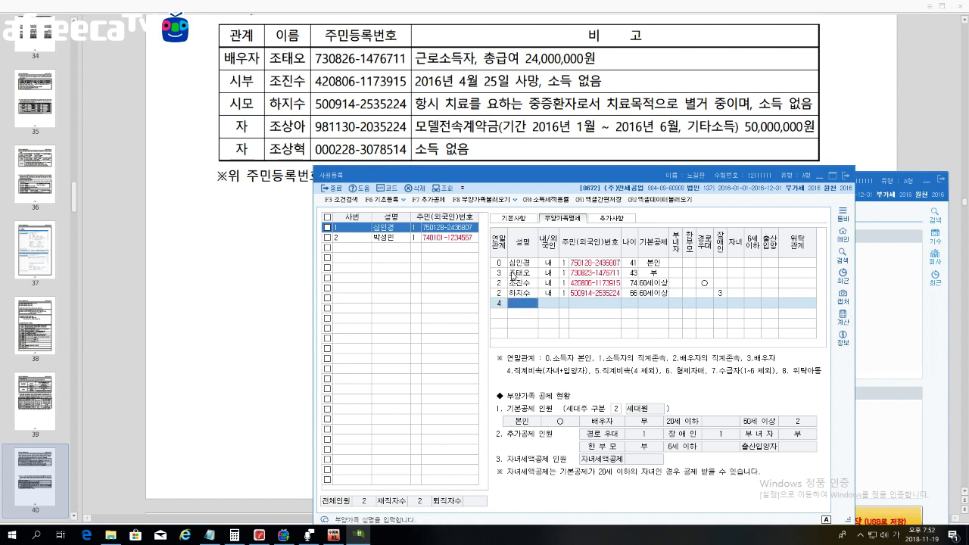
{"action": "key", "text": "Return"}
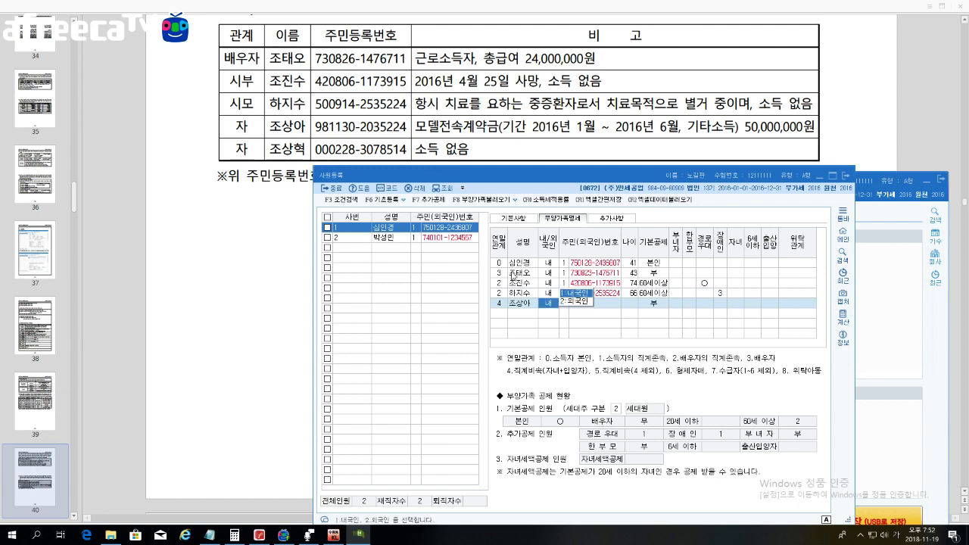
{"action": "key", "text": "Return"}
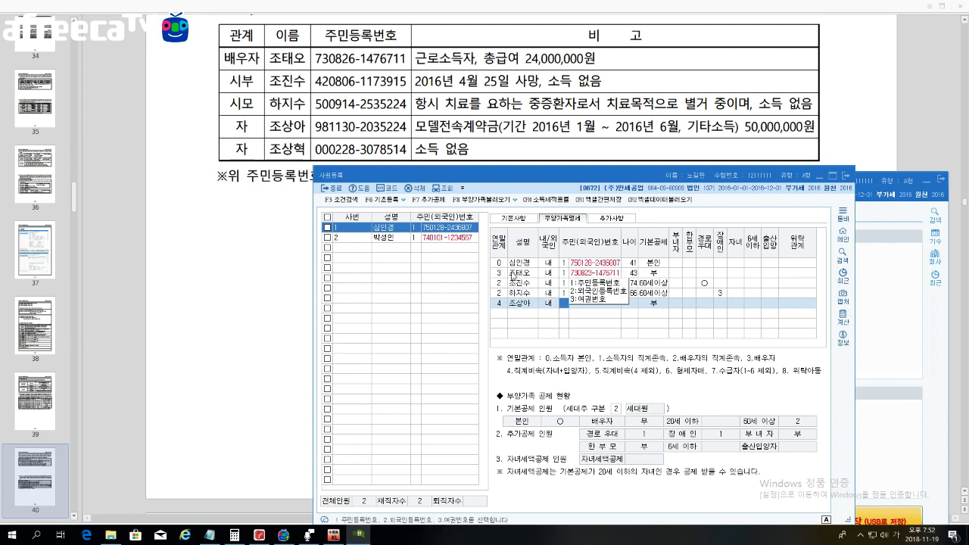
{"action": "key", "text": "Return"}
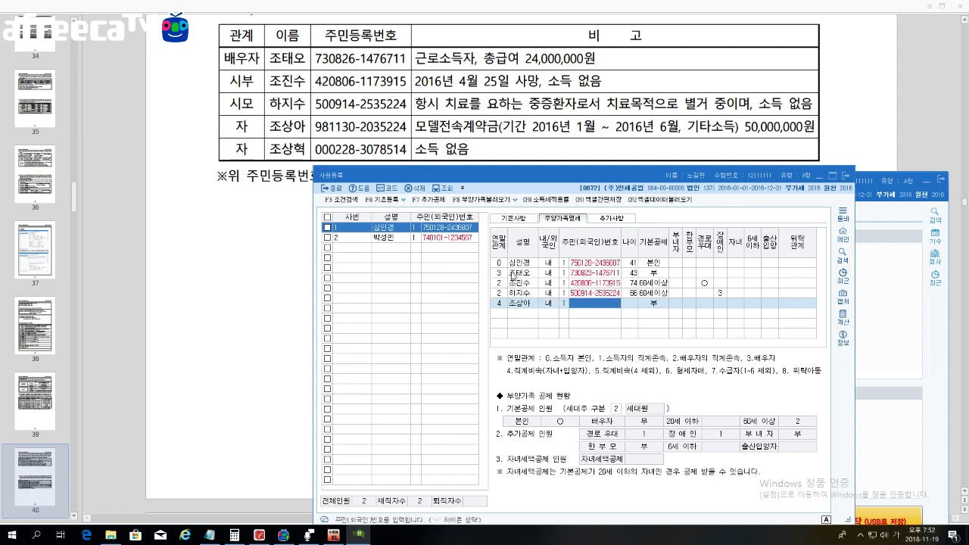
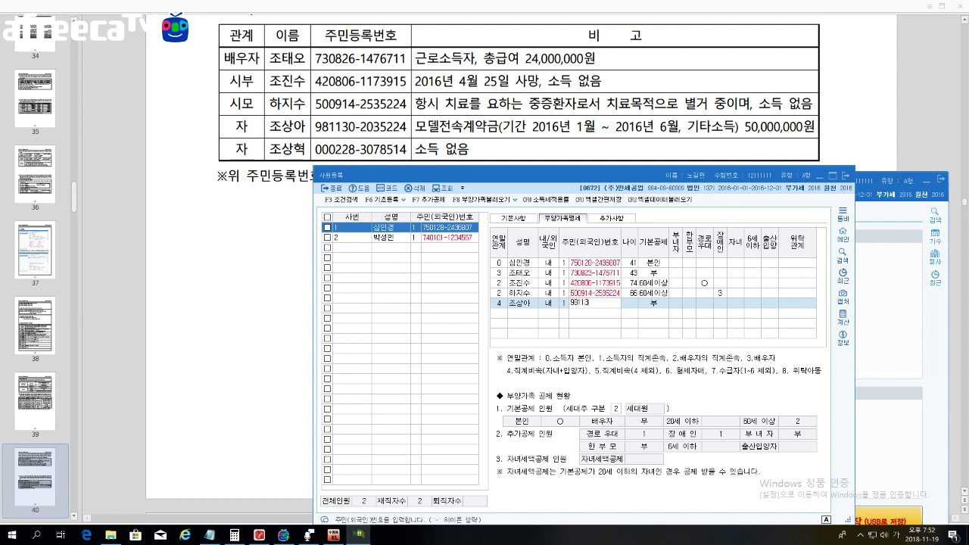
{"action": "key", "text": "Return"}
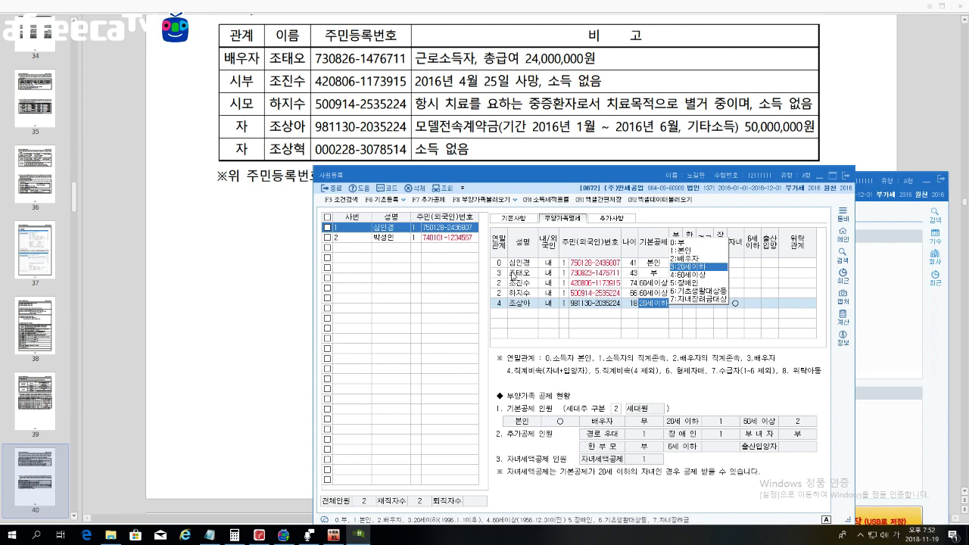
{"action": "type", "text": "0"}
{"action": "key", "text": "Return"}
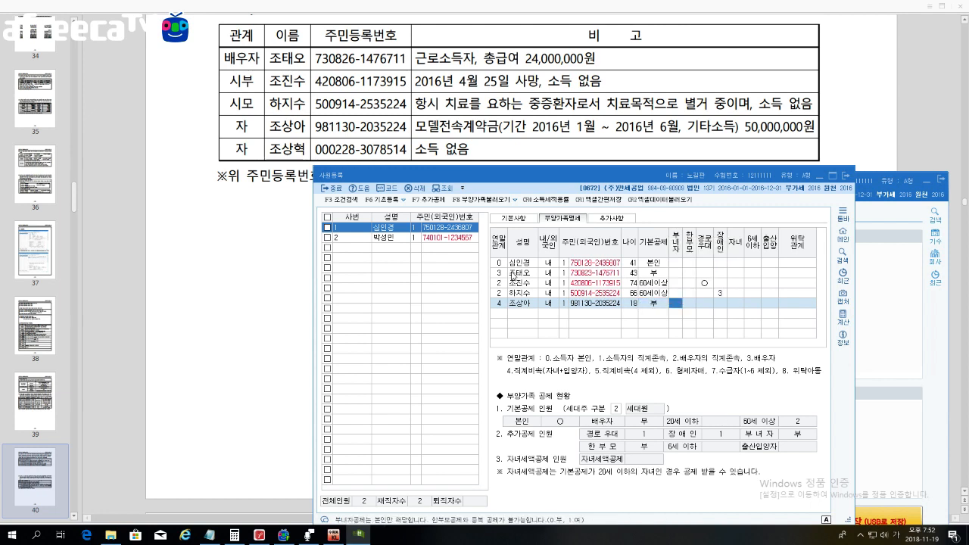
{"action": "key", "text": "Return"}
{"action": "key", "text": "Return"}
{"action": "key", "text": "Return"}
{"action": "key", "text": "Return"}
{"action": "key", "text": "Return"}
{"action": "key", "text": "Return"}
{"action": "key", "text": "Return"}
{"action": "key", "text": "Return"}
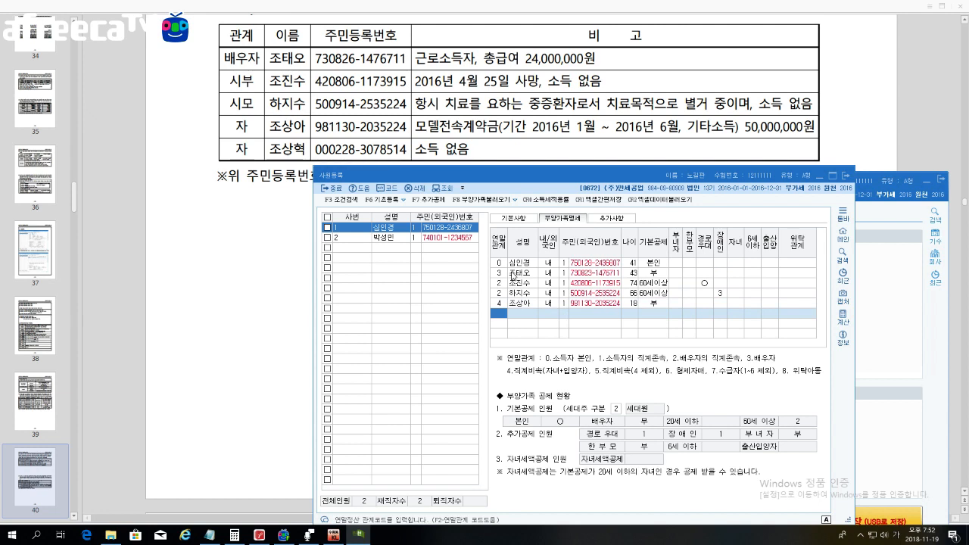
Step: Add the second child with relation 4, resident number, 20세이하 and 자녀 credit marked
{"action": "type", "text": "4"}
{"action": "key", "text": "Return"}
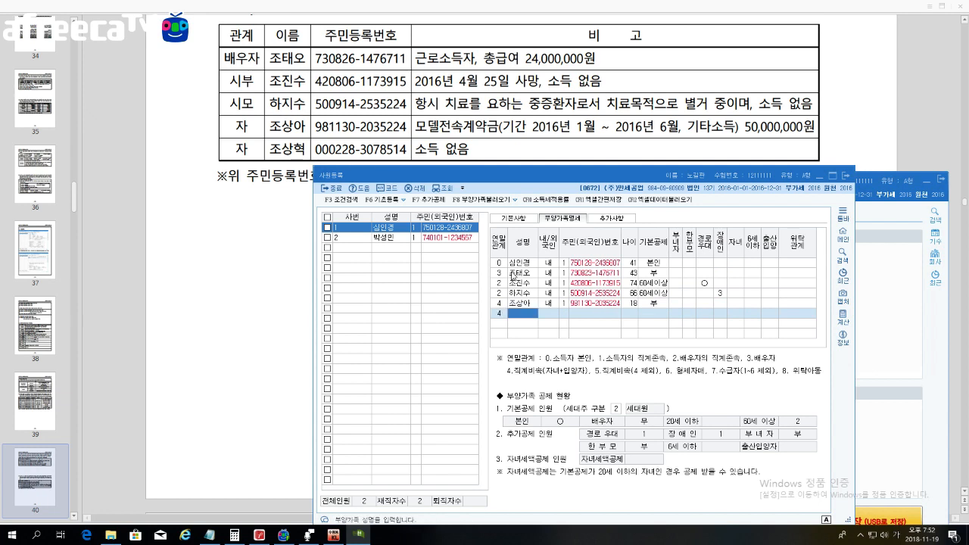
{"action": "key", "text": "Return"}
{"action": "key", "text": "Return"}
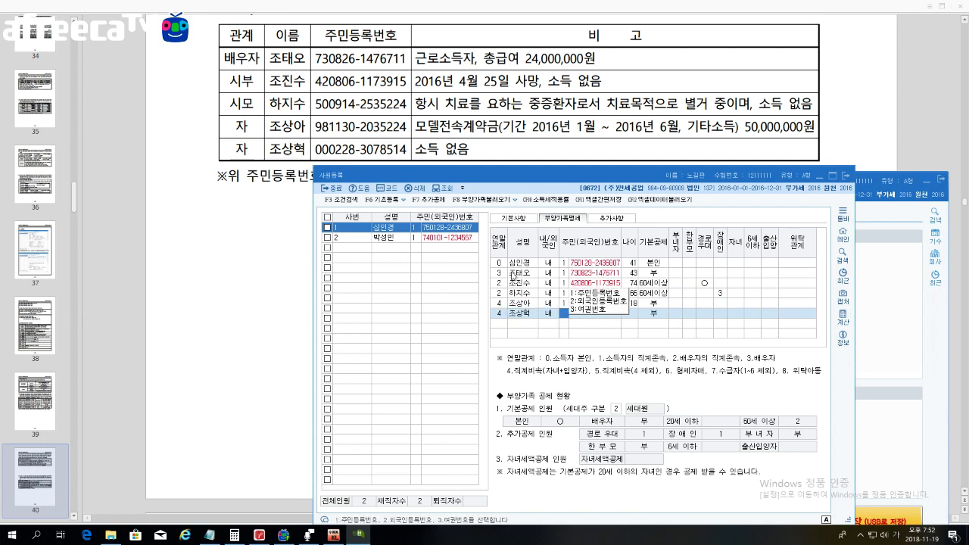
{"action": "type", "text": "1"}
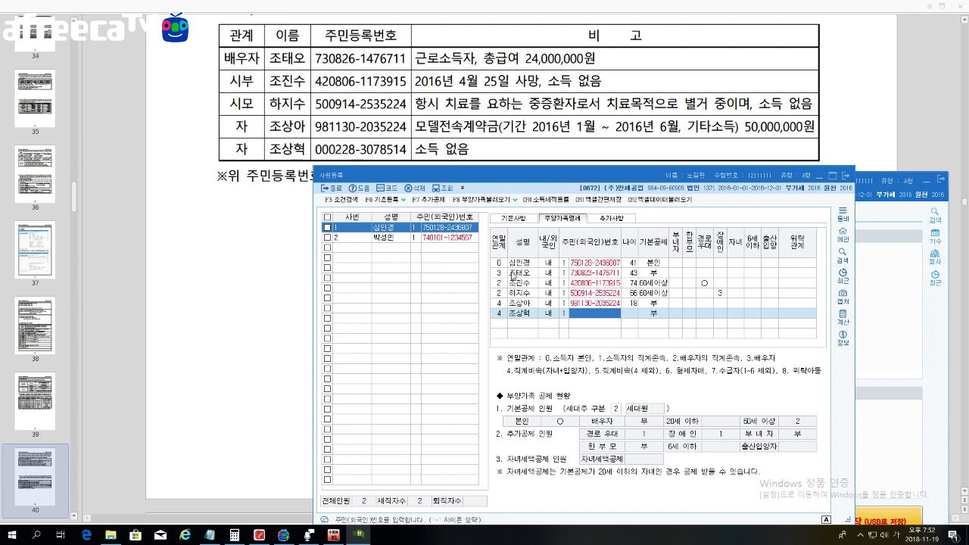
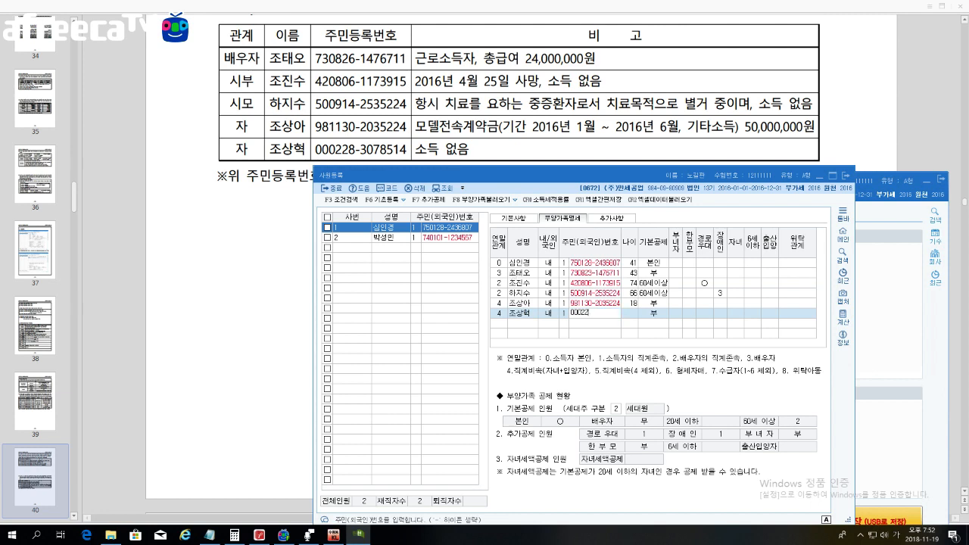
{"action": "key", "text": "Return"}
{"action": "key", "text": "3"}
{"action": "key", "text": "Return"}
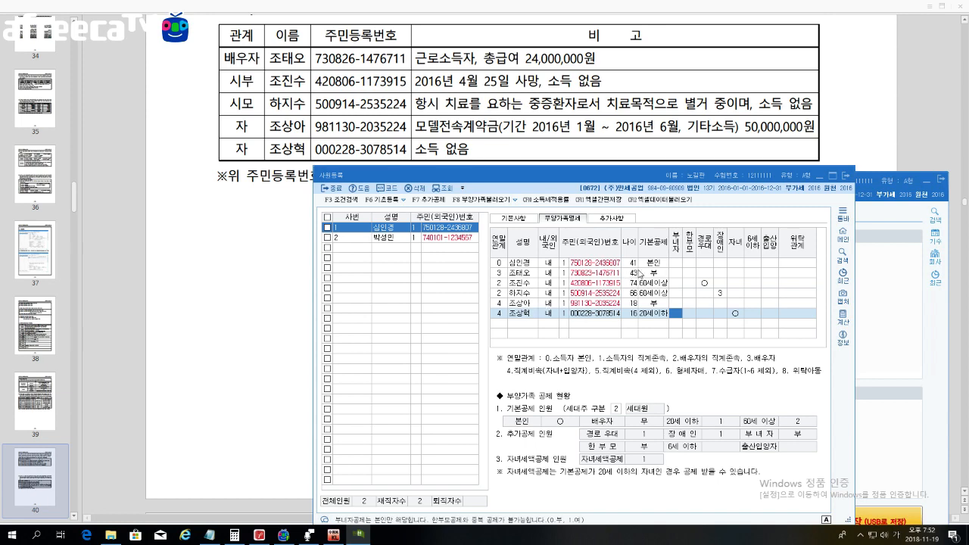
{"action": "left_click_drag", "start_coordinate": [672, 174], "coordinate": [670, 167]}
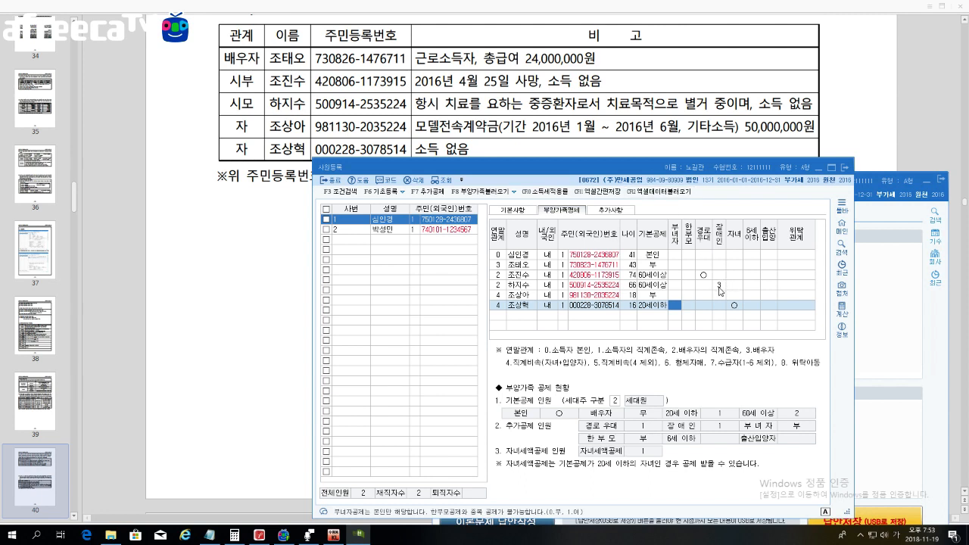
Step: Set the mother-in-law's 장애인 to 3:중증환자등, close 사원등록, and begin quitting KcLep
{"action": "left_click", "coordinate": [719, 286]}
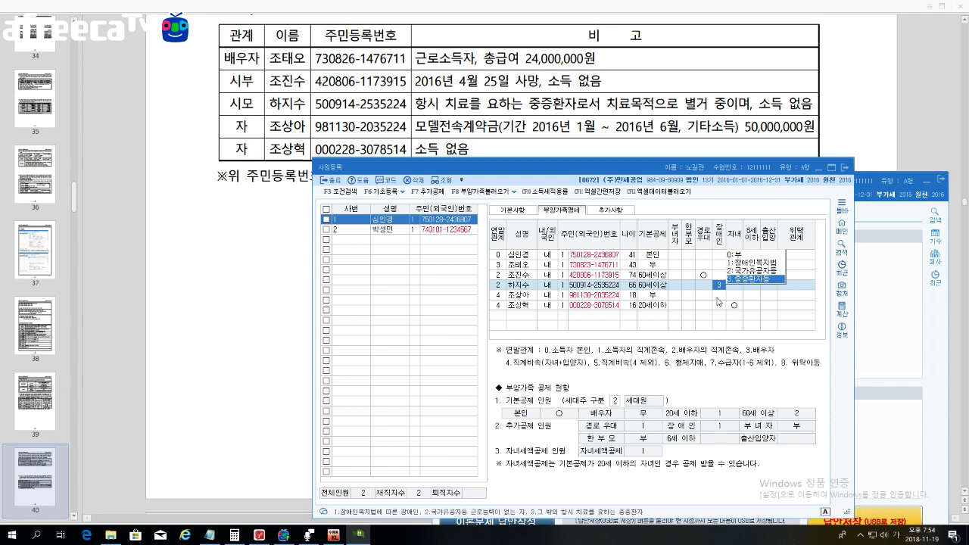
{"action": "left_click", "coordinate": [718, 300]}
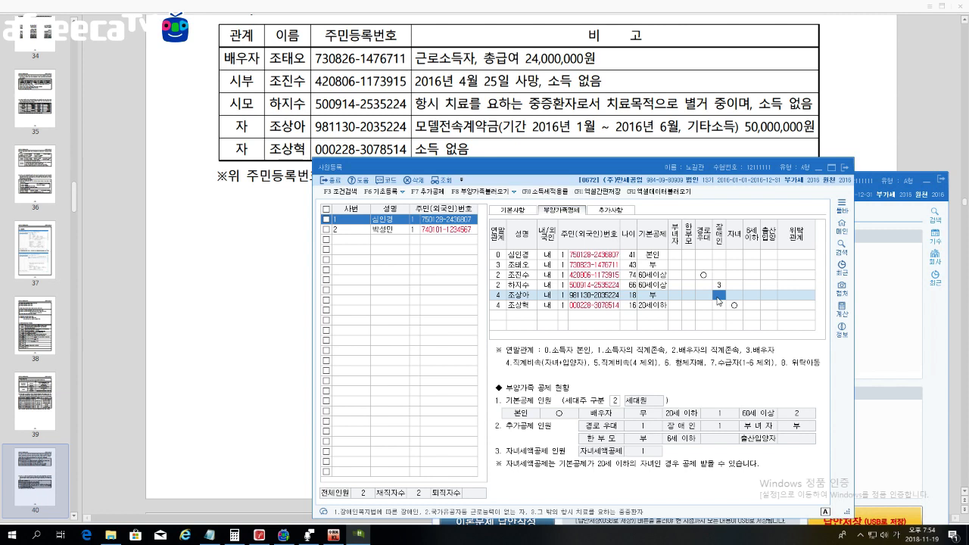
{"action": "left_click", "coordinate": [845, 167]}
{"action": "left_click", "coordinate": [940, 179]}
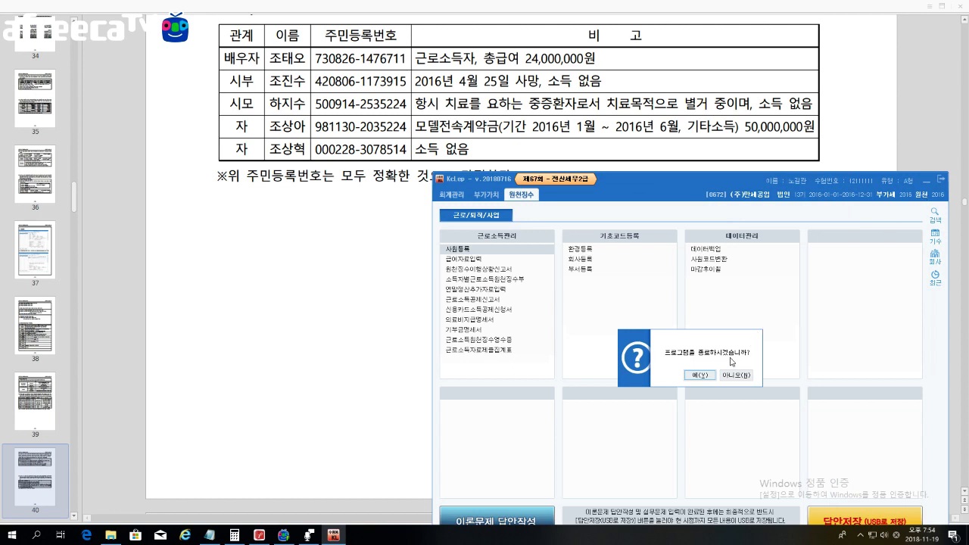
Step: Quit KcLep and launch Tax from the 64회 전산세무2급\전산세무2급-케이렙 folder
{"action": "left_click", "coordinate": [708, 375]}
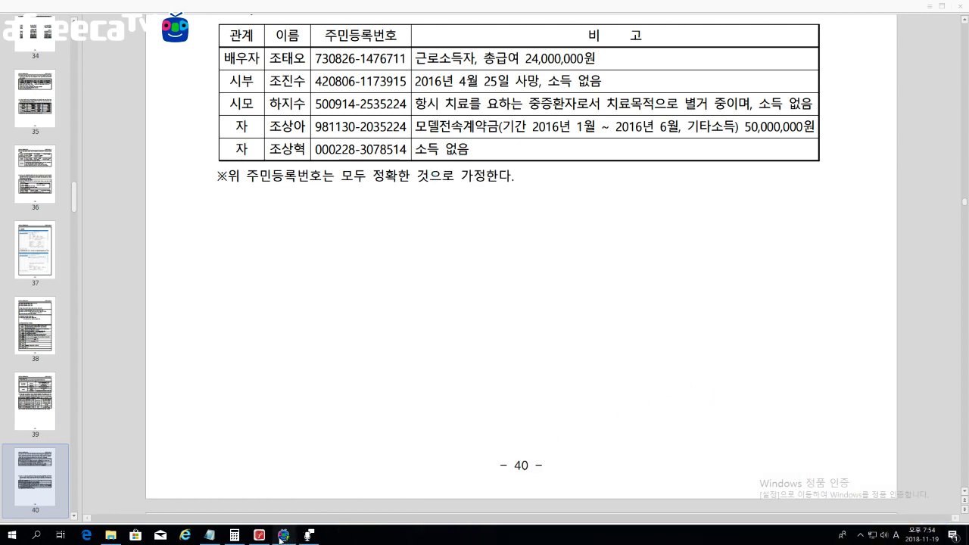
{"action": "left_click", "coordinate": [109, 535]}
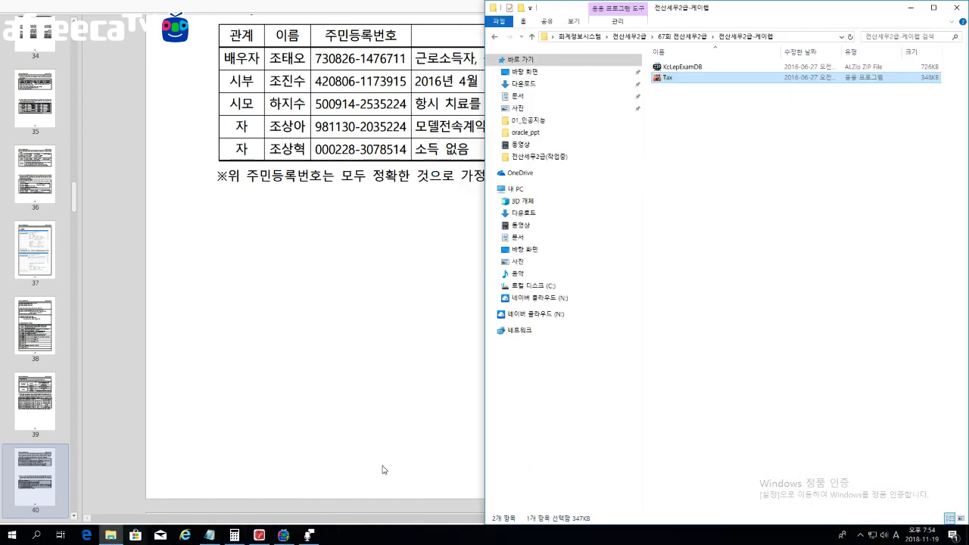
{"action": "left_click", "coordinate": [495, 38]}
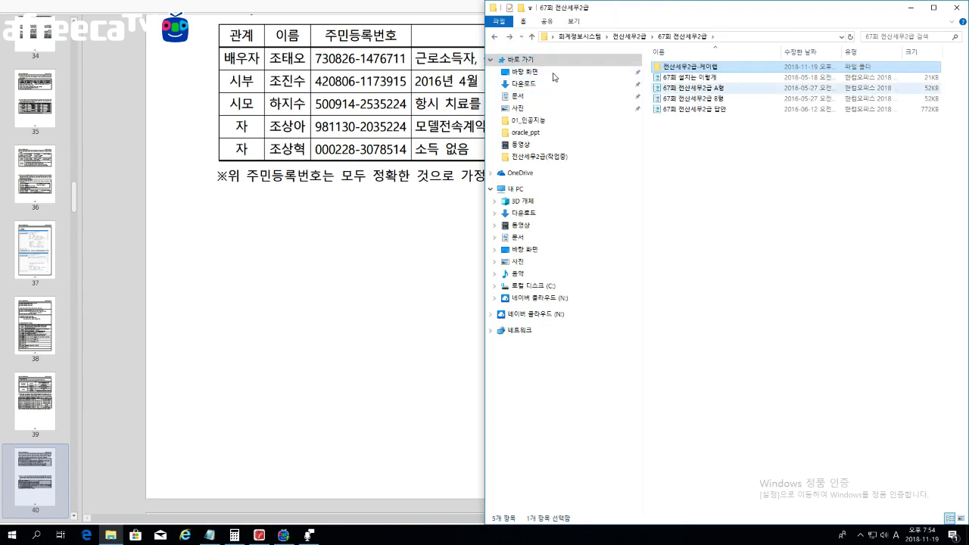
{"action": "left_click", "coordinate": [495, 38]}
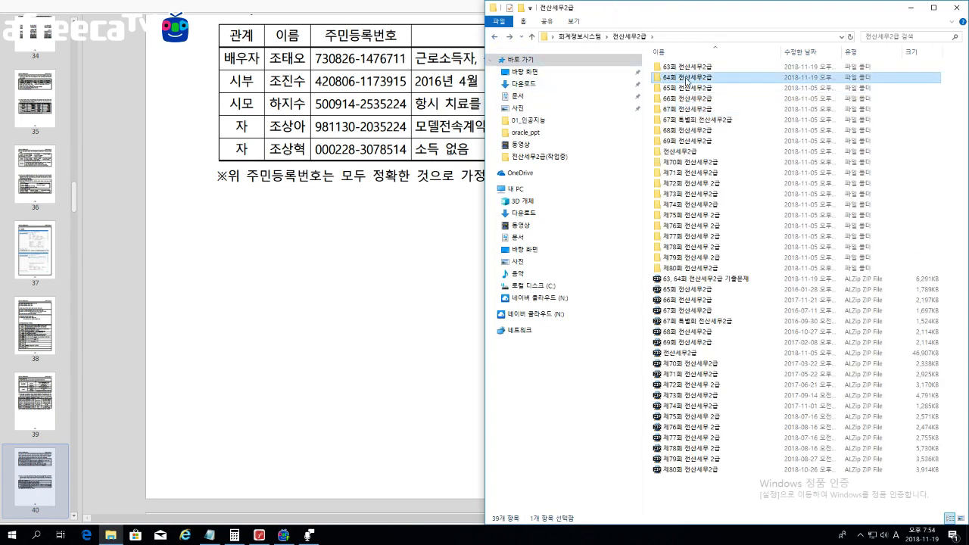
{"action": "double_click", "coordinate": [686, 76]}
{"action": "double_click", "coordinate": [685, 67]}
{"action": "double_click", "coordinate": [676, 78]}
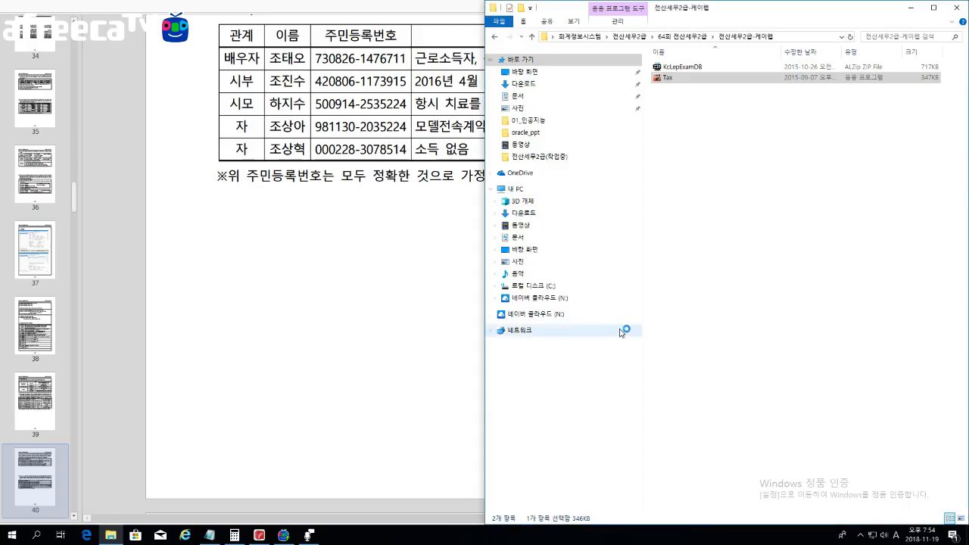
Step: Log into the exam program with the examinee's name and exam type A
{"action": "left_click", "coordinate": [445, 268]}
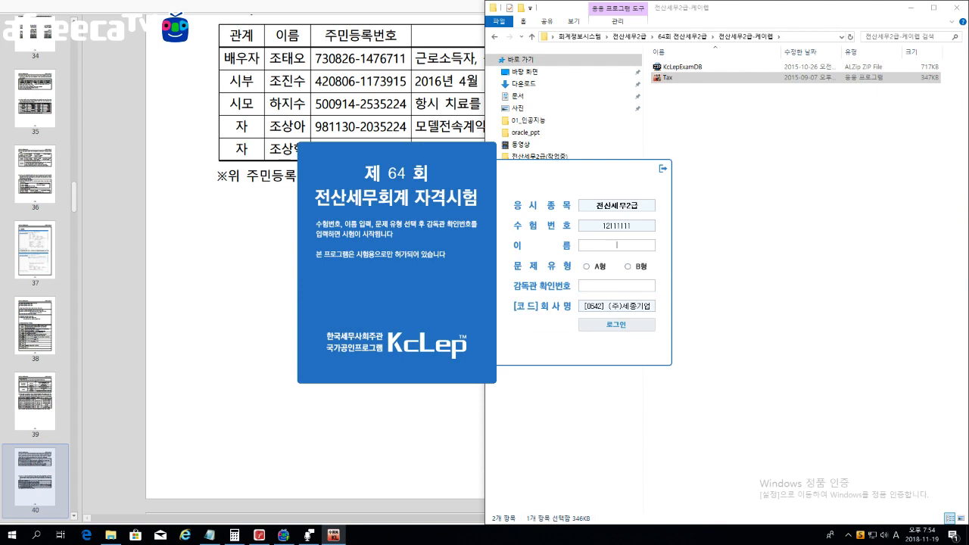
{"action": "key", "text": "Hangul"}
{"action": "type", "text": "노길동"}
{"action": "left_click", "coordinate": [590, 267]}
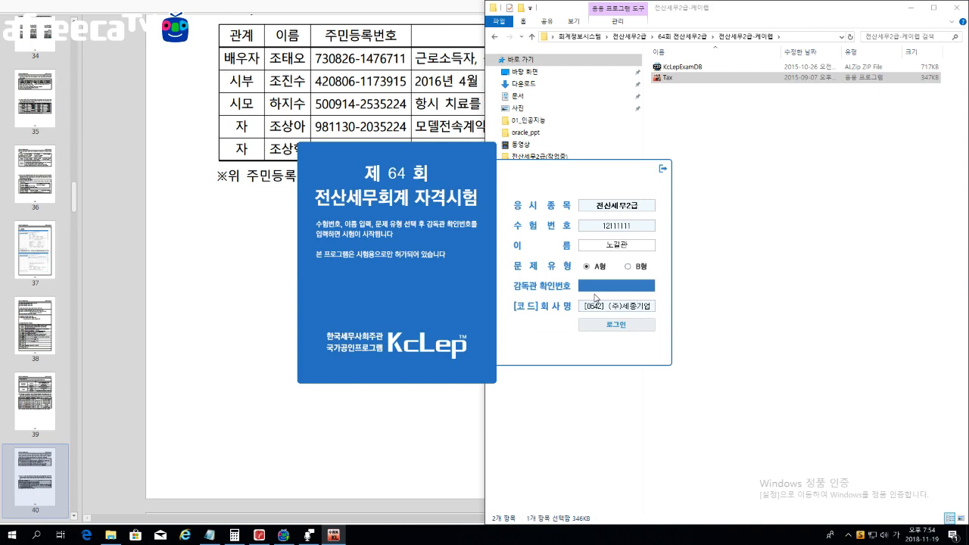
{"action": "key", "text": "Return"}
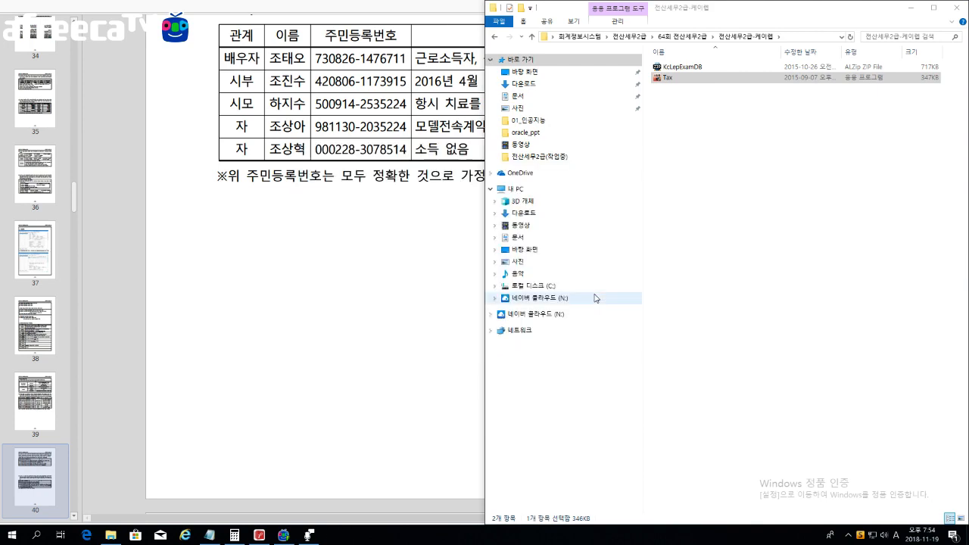
{"action": "left_click", "coordinate": [454, 285]}
Step: Read question [64-1], highlighting the female employee, dependent-exclusion rule and 3,000만 income condition
{"action": "scroll", "coordinate": [566, 281], "scroll_direction": "down", "scroll_amount": 2}
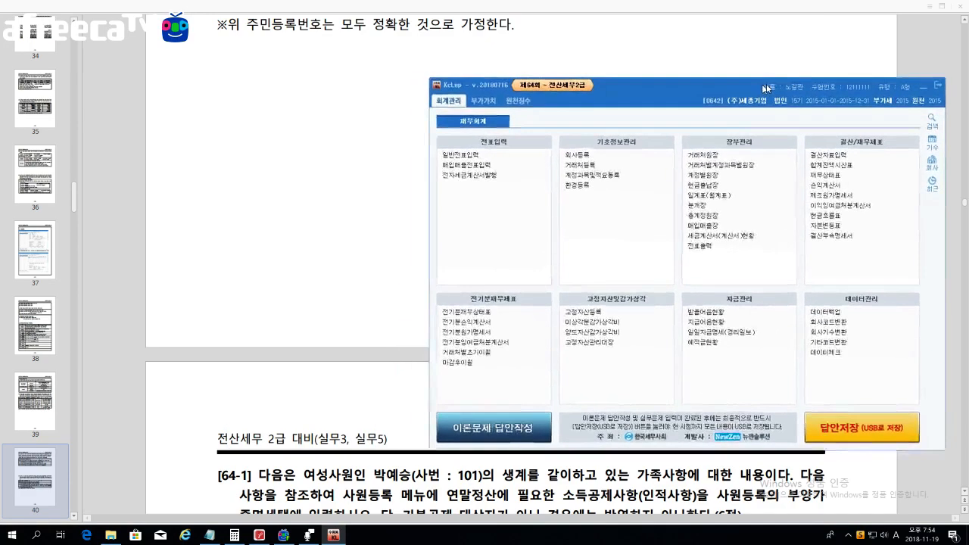
{"action": "left_click", "coordinate": [362, 248]}
{"action": "scroll", "coordinate": [361, 248], "scroll_direction": "down", "scroll_amount": 6}
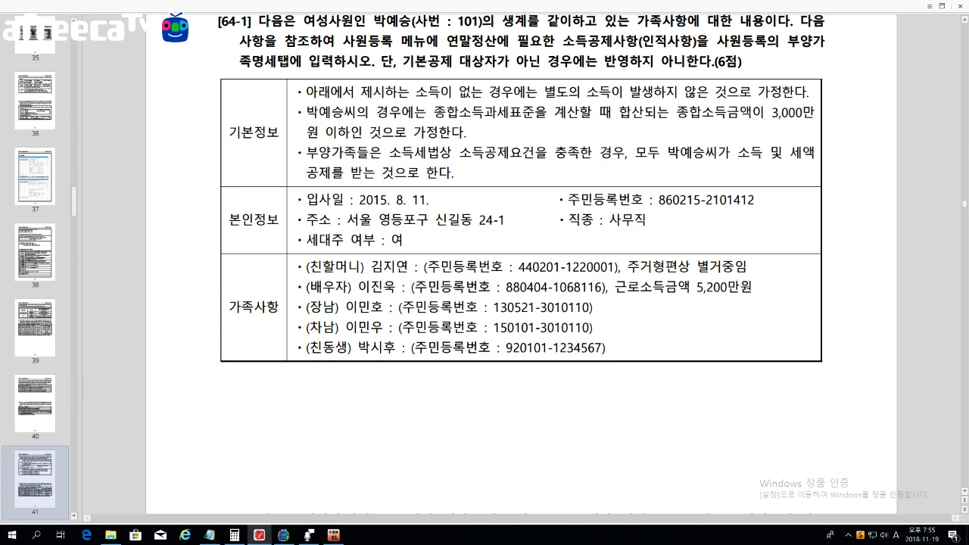
{"action": "left_click_drag", "start_coordinate": [295, 21], "coordinate": [327, 21]}
{"action": "left_click_drag", "start_coordinate": [381, 60], "coordinate": [710, 61]}
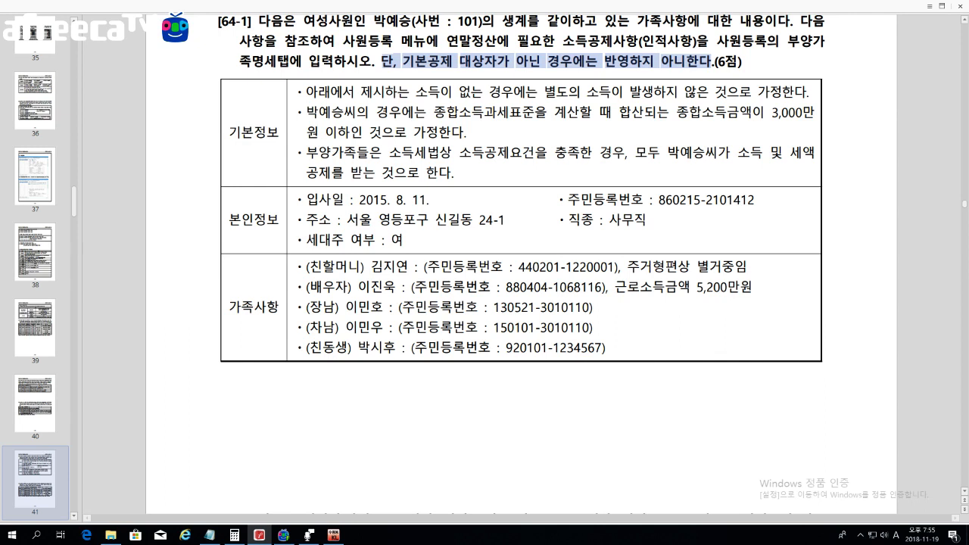
{"action": "left_click_drag", "start_coordinate": [297, 112], "coordinate": [345, 112]}
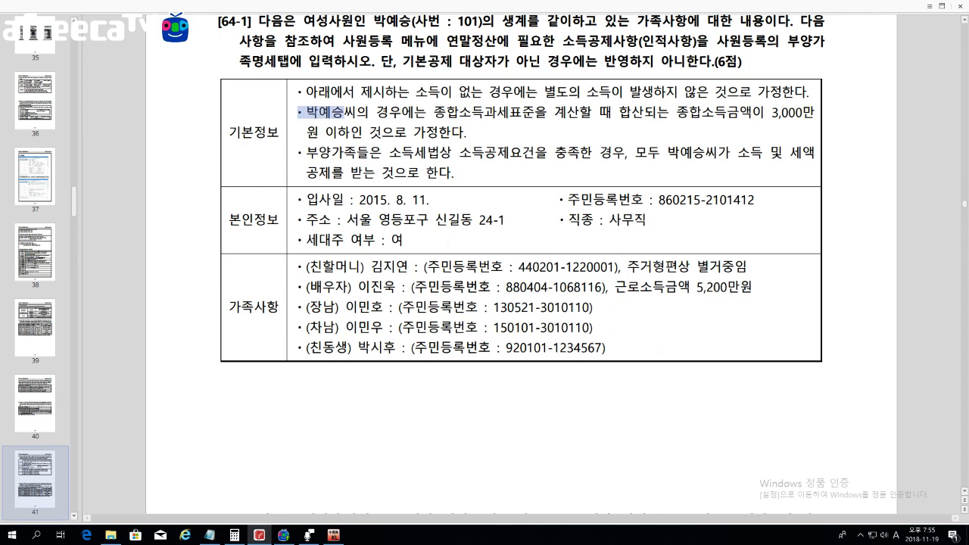
{"action": "left_click_drag", "start_coordinate": [676, 112], "coordinate": [814, 112]}
{"action": "left_click_drag", "start_coordinate": [306, 132], "coordinate": [368, 132]}
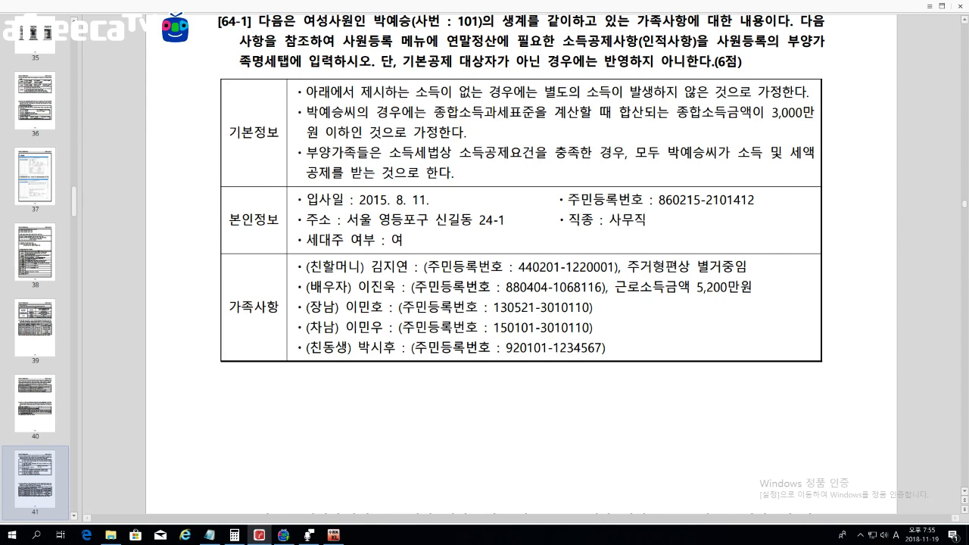
Step: Open 원천징수 > 사원등록 on employee 101's 부양가족명세 tab, then return to the question PDF
{"action": "left_click", "coordinate": [334, 533]}
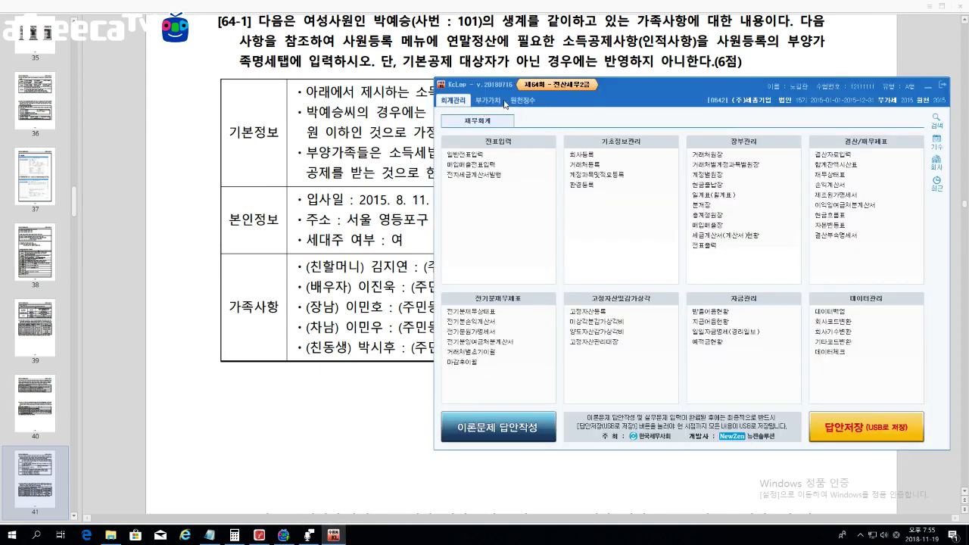
{"action": "left_click", "coordinate": [518, 100]}
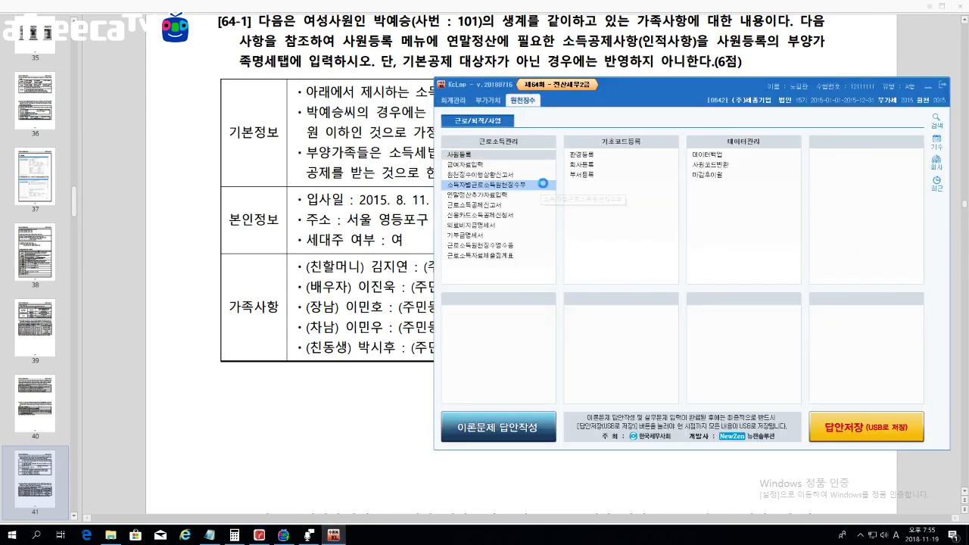
{"action": "left_click", "coordinate": [458, 153]}
{"action": "left_click_drag", "start_coordinate": [457, 163], "coordinate": [573, 99]}
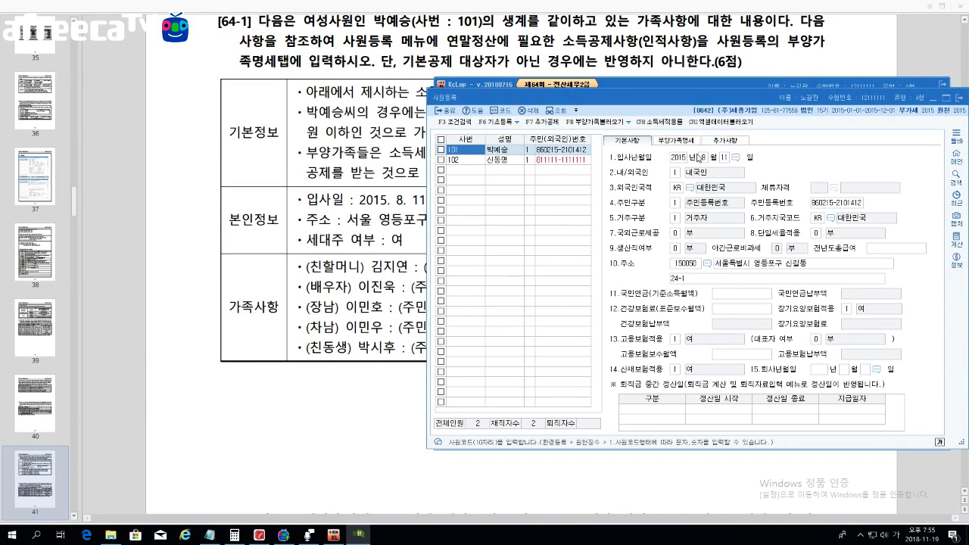
{"action": "left_click", "coordinate": [675, 140]}
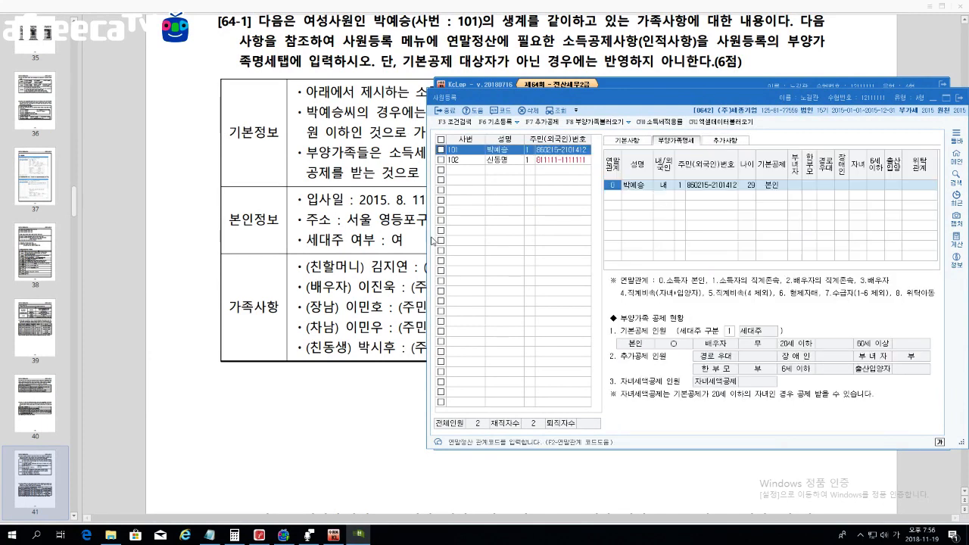
{"action": "left_click", "coordinate": [620, 198]}
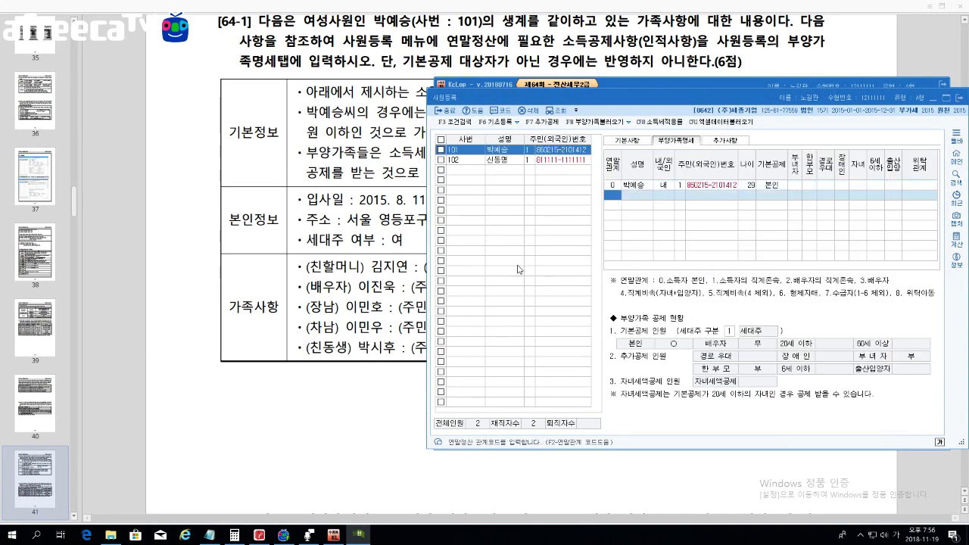
{"action": "left_click", "coordinate": [396, 219]}
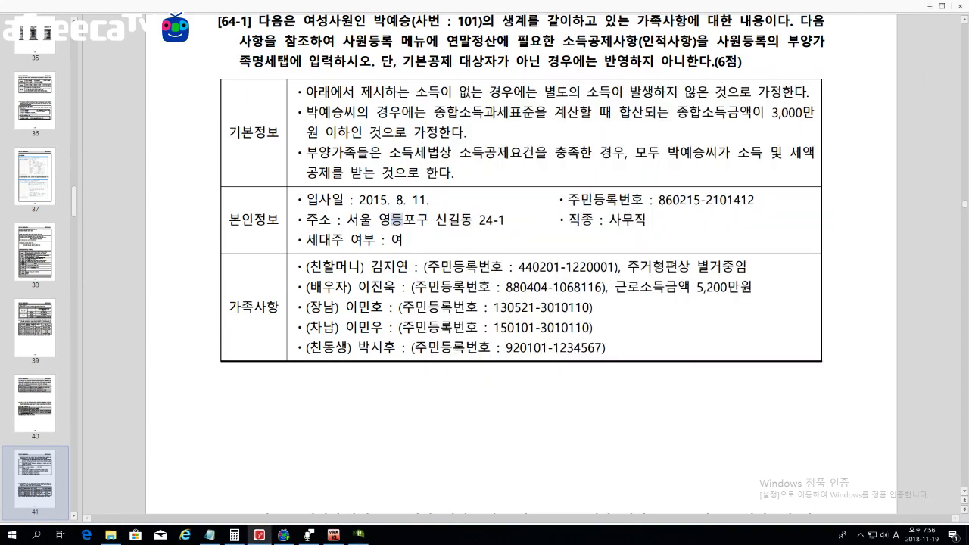
{"action": "scroll", "coordinate": [534, 201], "scroll_direction": "down", "scroll_amount": 5}
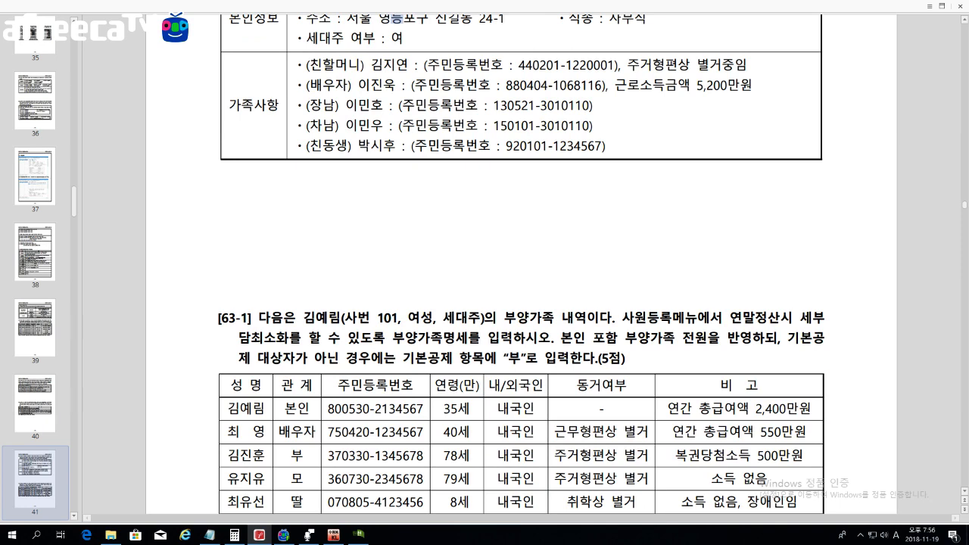
{"action": "left_click_drag", "start_coordinate": [518, 65], "coordinate": [559, 65]}
{"action": "left_click_drag", "start_coordinate": [628, 65], "coordinate": [746, 65]}
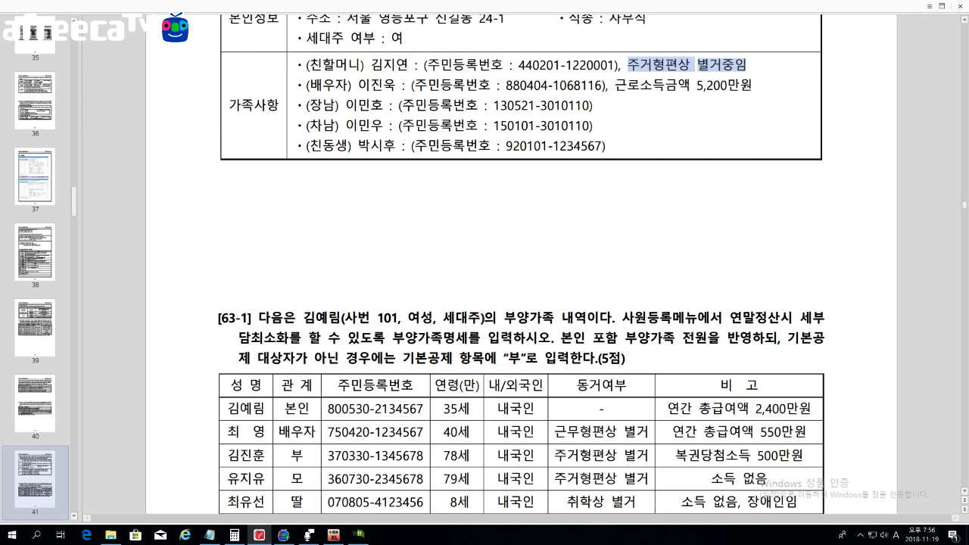
{"action": "left_click_drag", "start_coordinate": [310, 85], "coordinate": [504, 84]}
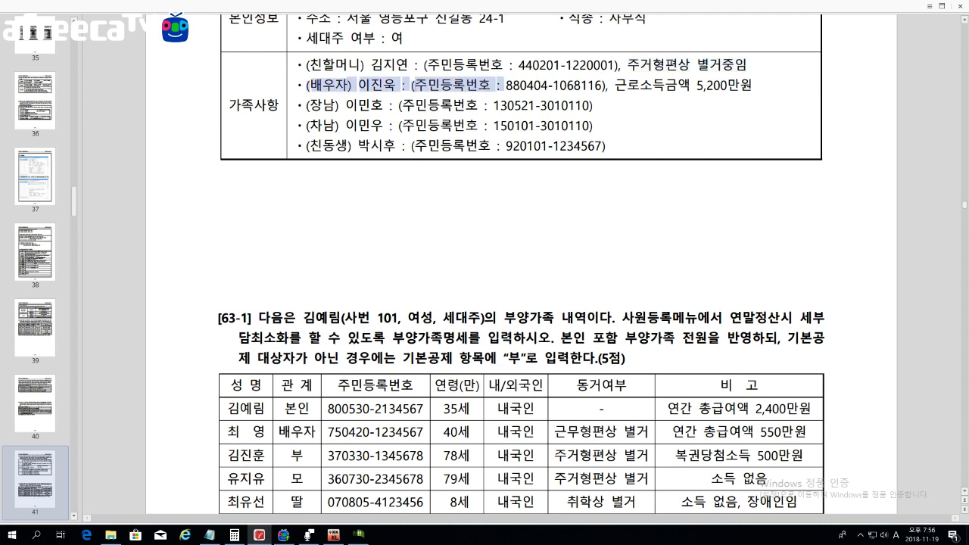
{"action": "left_click_drag", "start_coordinate": [614, 85], "coordinate": [752, 84]}
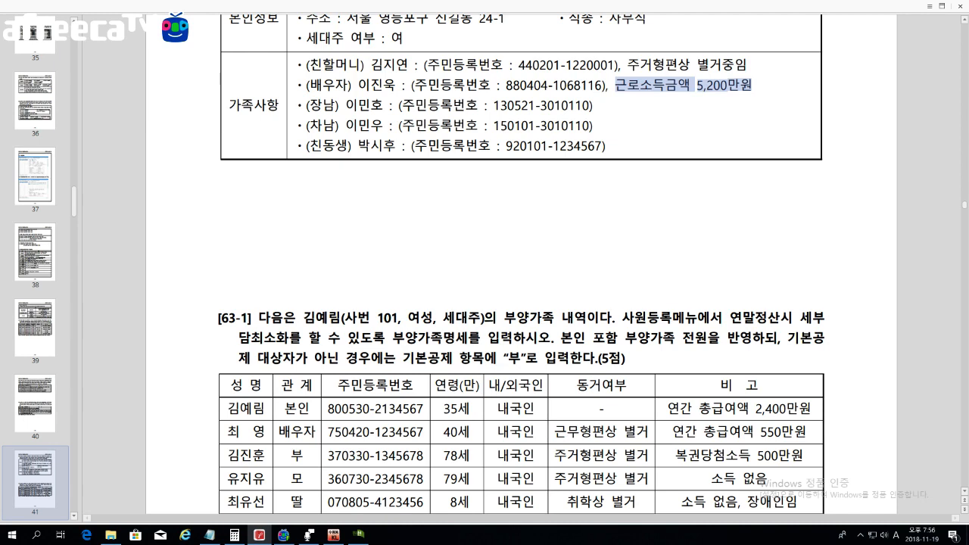
{"action": "left_click_drag", "start_coordinate": [306, 106], "coordinate": [383, 125]}
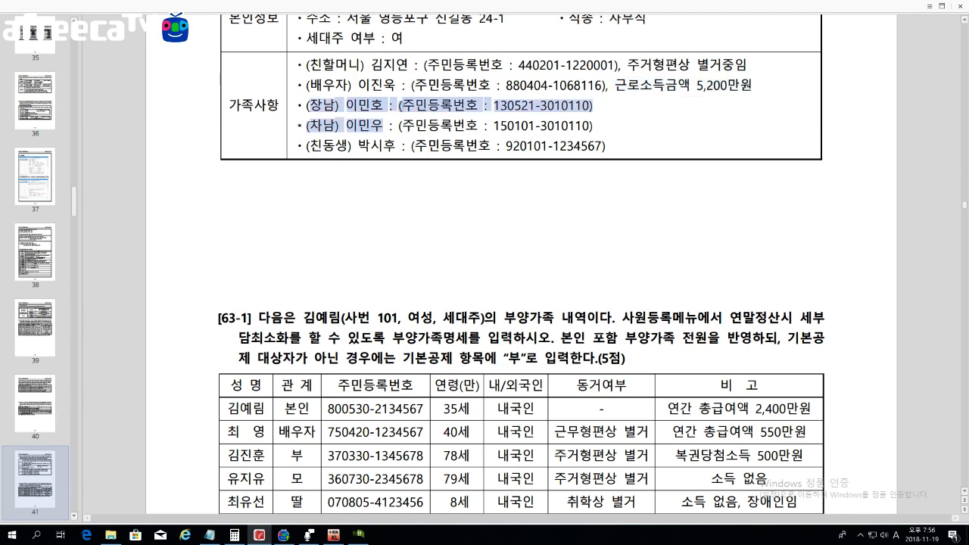
{"action": "left_click", "coordinate": [383, 126]}
{"action": "left_click_drag", "start_coordinate": [494, 105], "coordinate": [507, 126]}
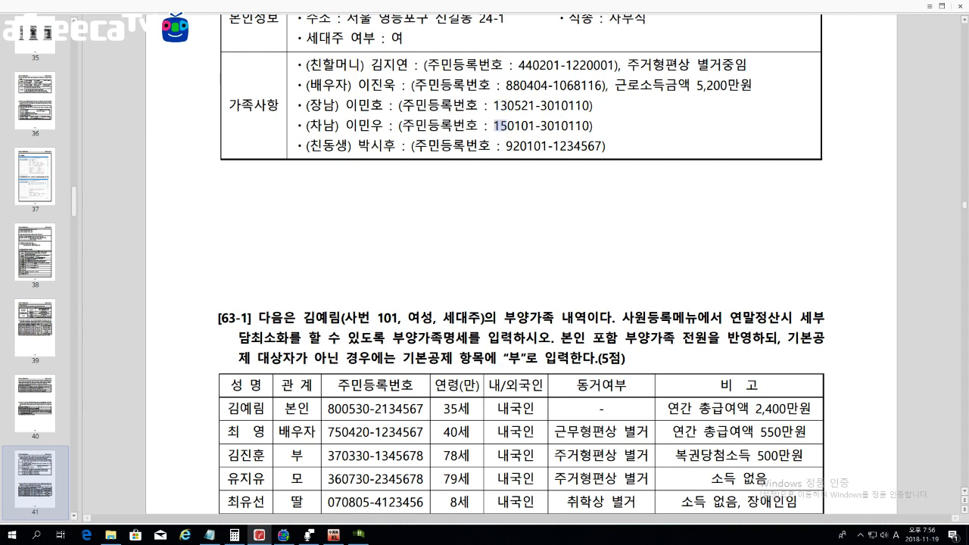
{"action": "left_click_drag", "start_coordinate": [305, 145], "coordinate": [336, 145]}
{"action": "left_click_drag", "start_coordinate": [498, 145], "coordinate": [520, 145]}
{"action": "left_click_drag", "start_coordinate": [505, 145], "coordinate": [546, 145]}
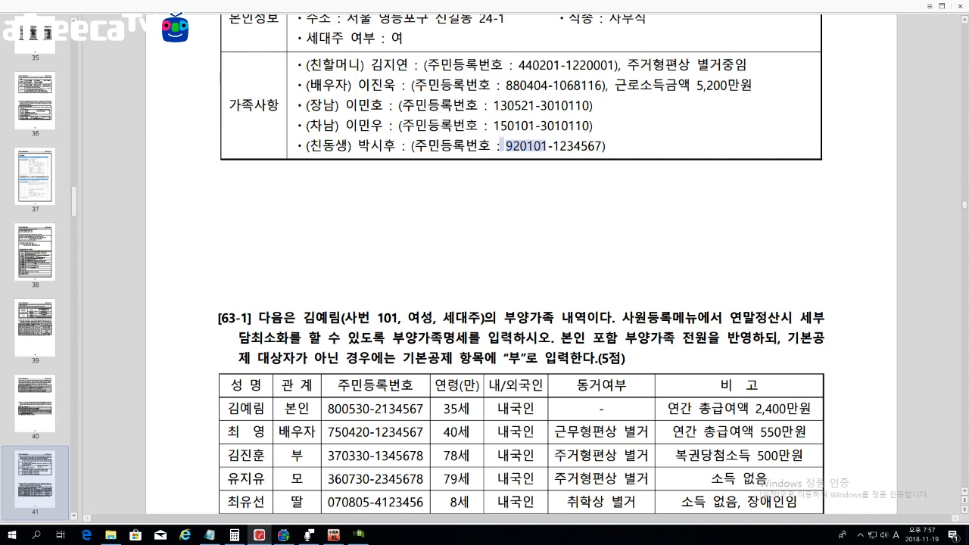
Step: Place the 사원등록 window over the PDF, below the 가족사항 family list
{"action": "left_click", "coordinate": [547, 145]}
{"action": "scroll", "coordinate": [521, 265], "scroll_direction": "down", "scroll_amount": 1}
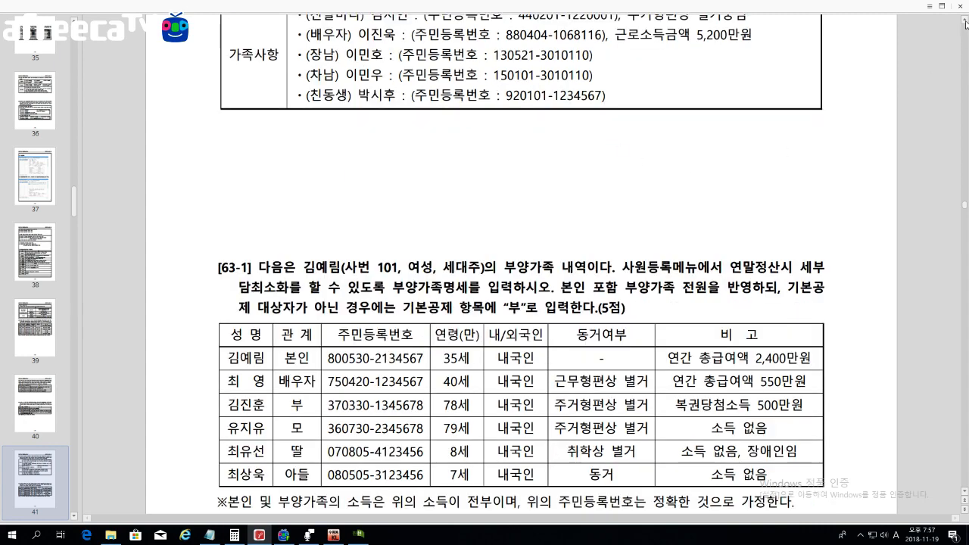
{"action": "left_click", "coordinate": [941, 6]}
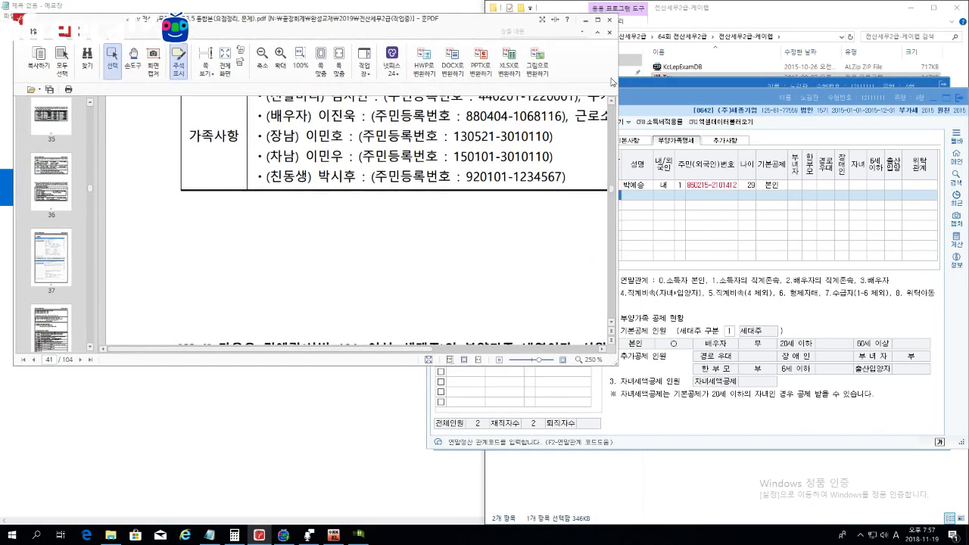
{"action": "left_click", "coordinate": [598, 20]}
{"action": "scroll", "coordinate": [520, 295], "scroll_direction": "up", "scroll_amount": 1}
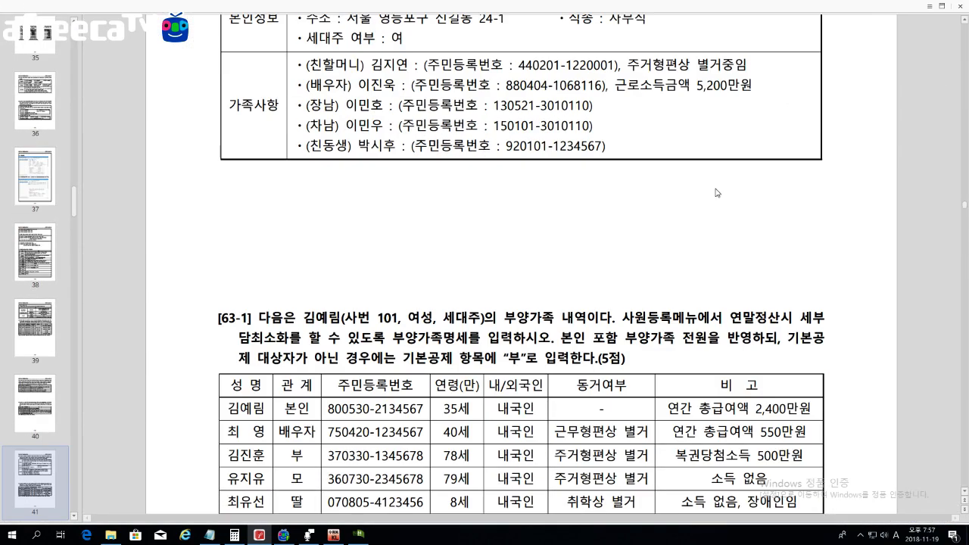
{"action": "scroll", "coordinate": [520, 302], "scroll_direction": "down", "scroll_amount": 1}
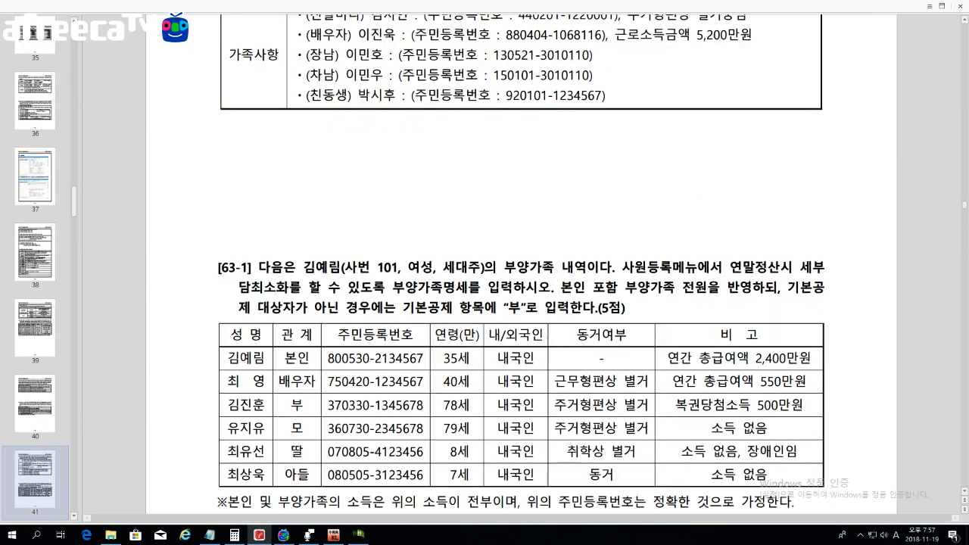
{"action": "scroll", "coordinate": [521, 302], "scroll_direction": "up", "scroll_amount": 1}
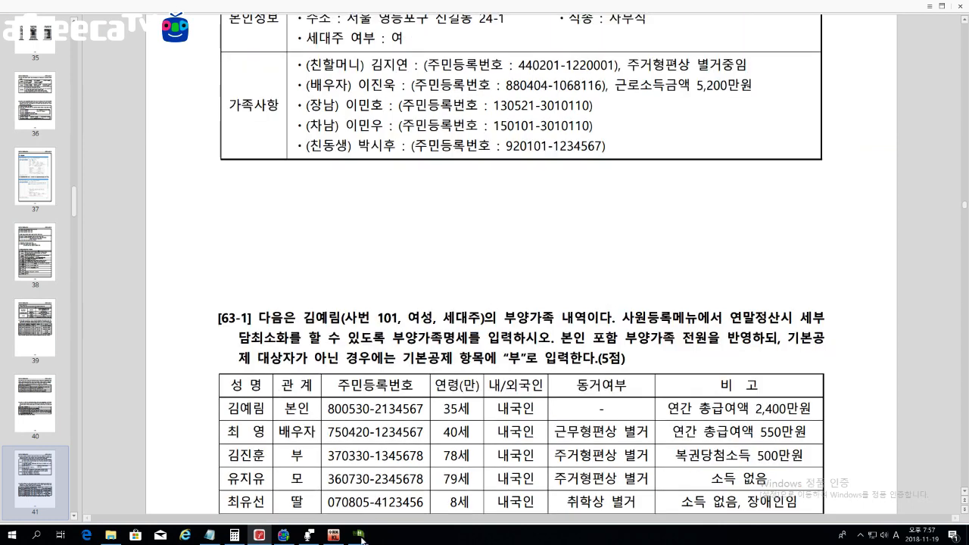
{"action": "left_click", "coordinate": [359, 535]}
{"action": "left_click_drag", "start_coordinate": [605, 97], "coordinate": [450, 164]}
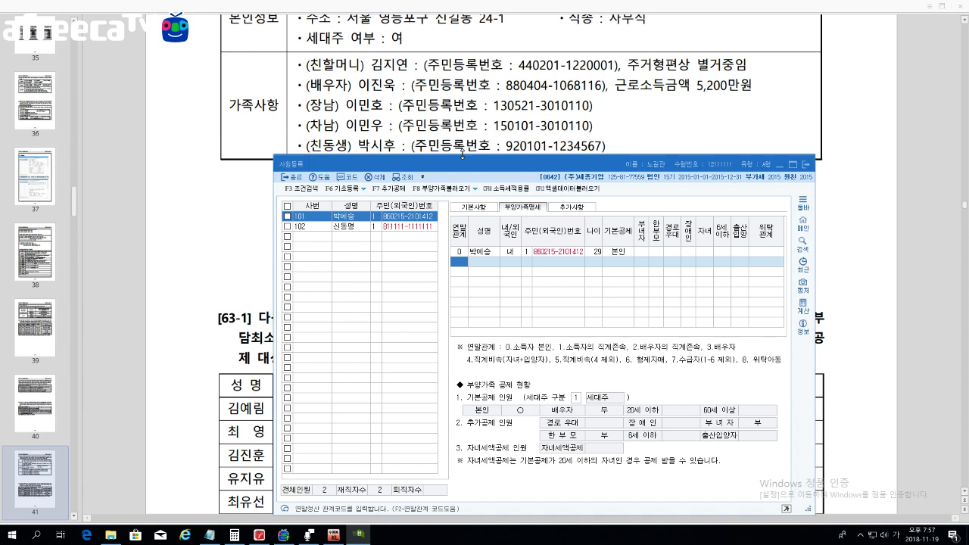
Step: Add the paternal grandmother: relation 1, 내국인, her resident number, 60세이상, with 경로우대 marked
{"action": "type", "text": "1"}
{"action": "key", "text": "Return"}
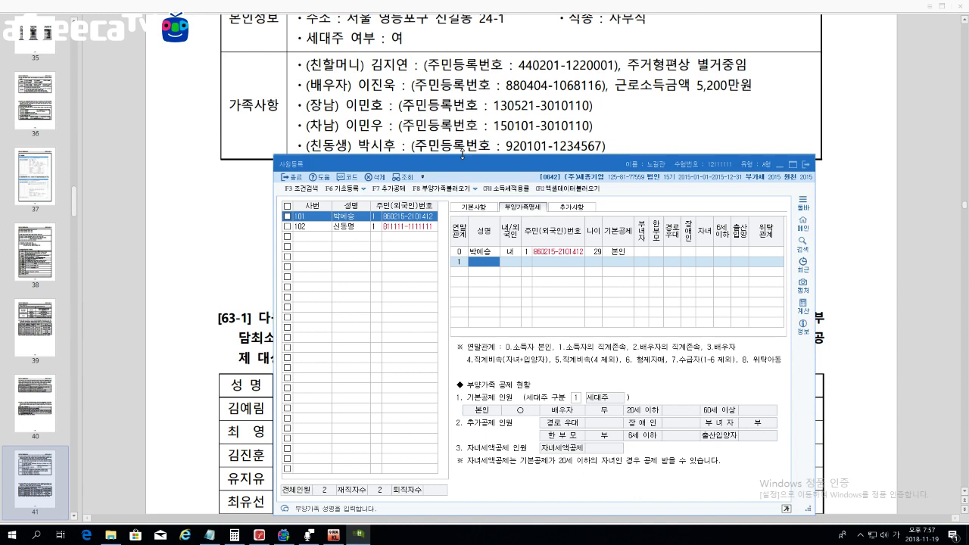
{"action": "key", "text": "Return"}
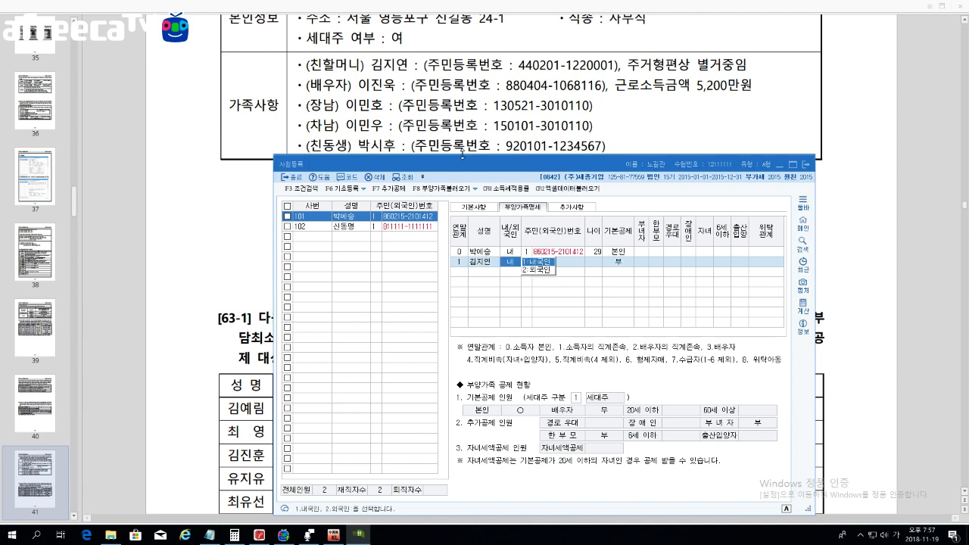
{"action": "key", "text": "Return"}
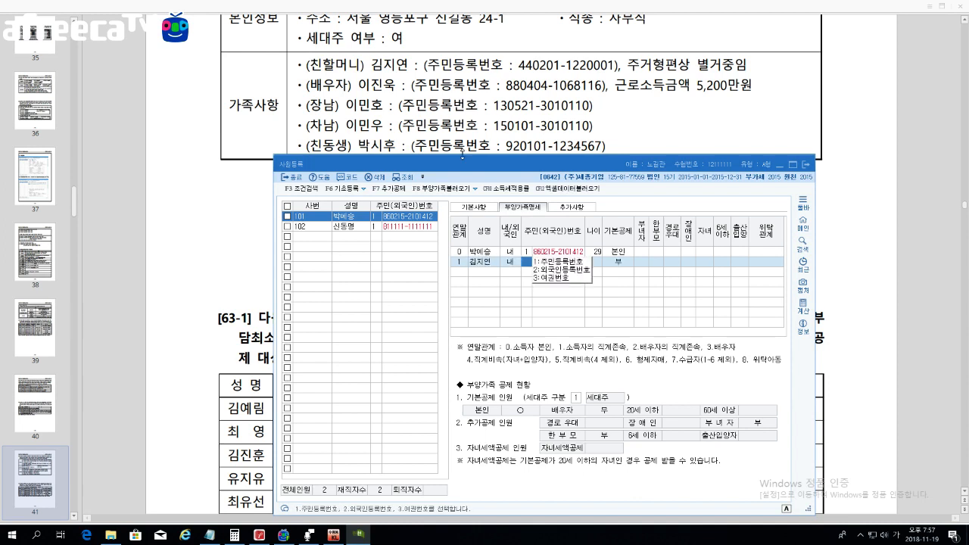
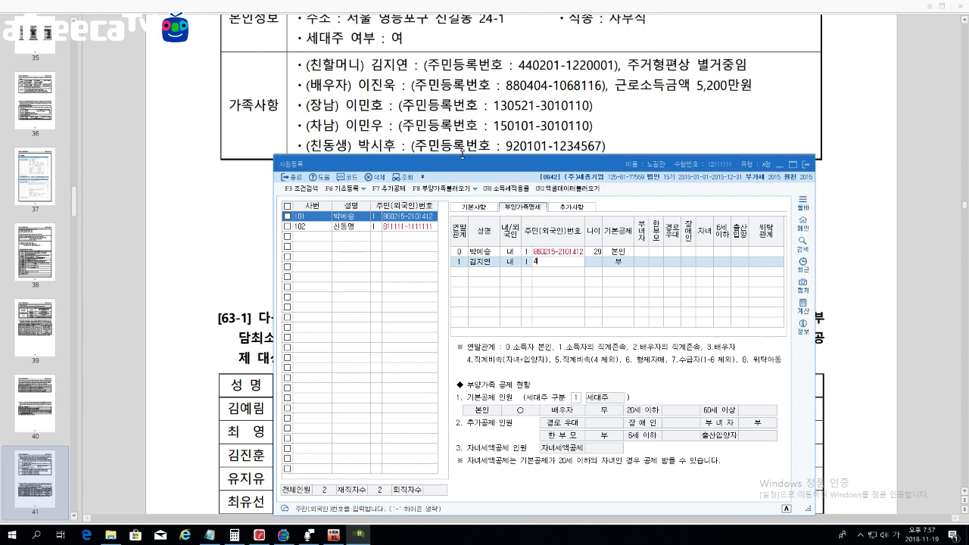
{"action": "key", "text": "Return"}
{"action": "key", "text": "Return"}
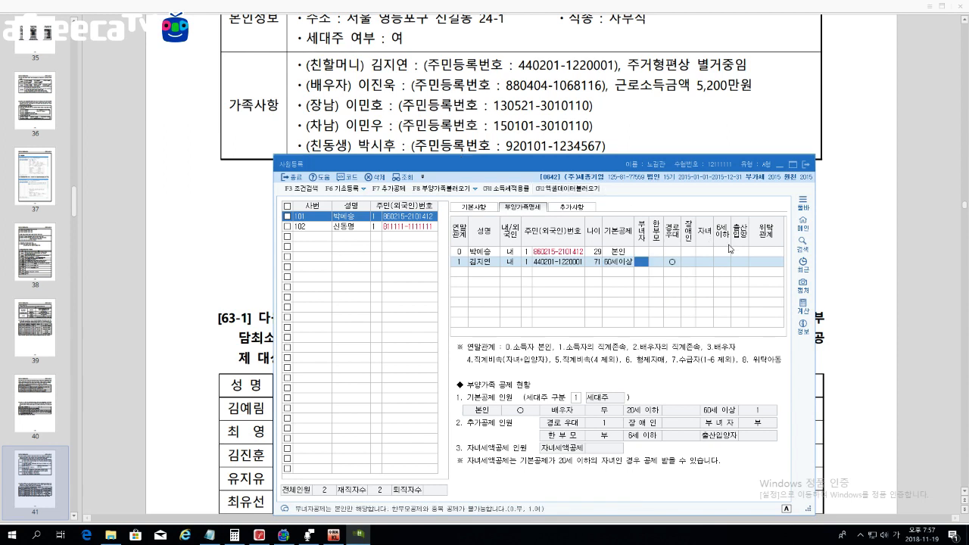
{"action": "left_click", "coordinate": [676, 262]}
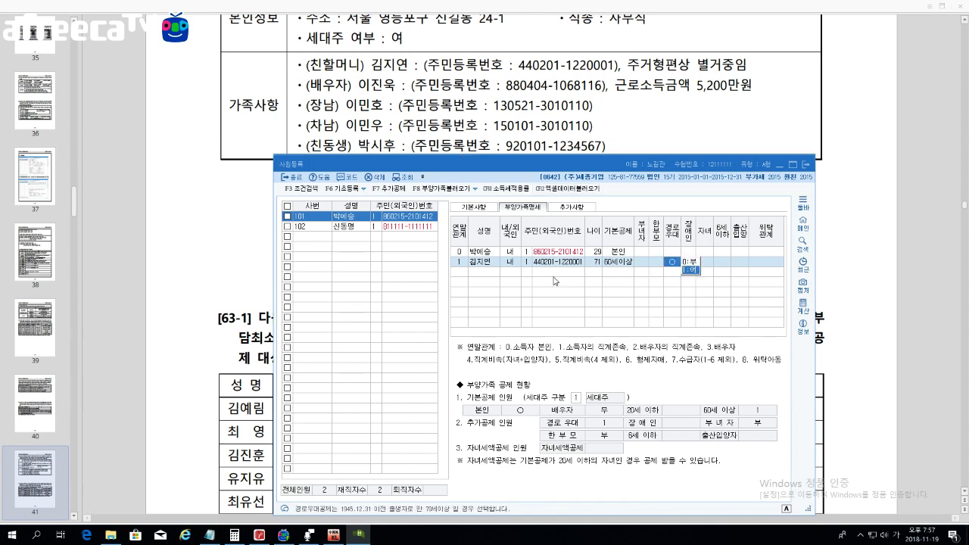
{"action": "left_click", "coordinate": [458, 272]}
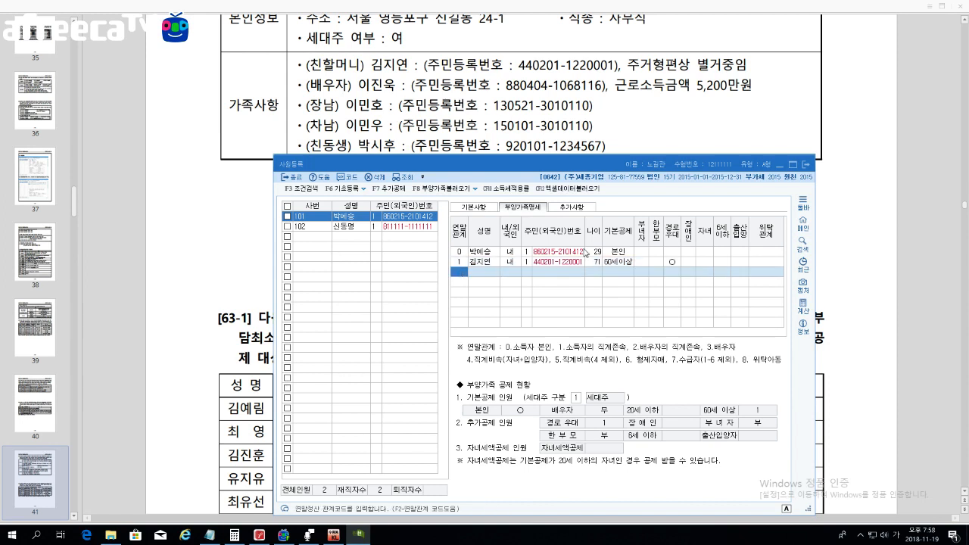
Step: Add the eldest son with relation 4, his resident number and 20세이하, with 자녀 and 6세이하 marked
{"action": "type", "text": "4"}
{"action": "key", "text": "Return"}
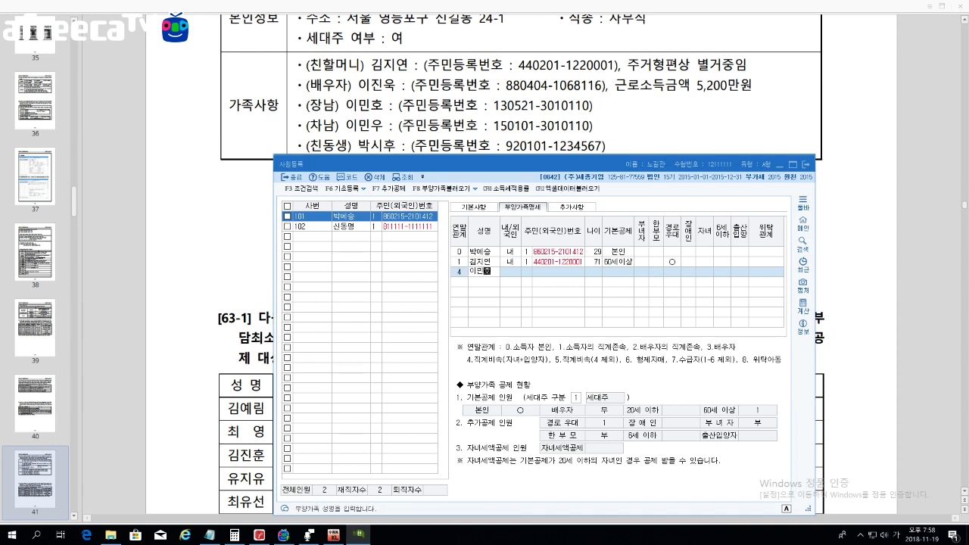
{"action": "key", "text": "Return"}
{"action": "key", "text": "Return"}
{"action": "key", "text": "Return"}
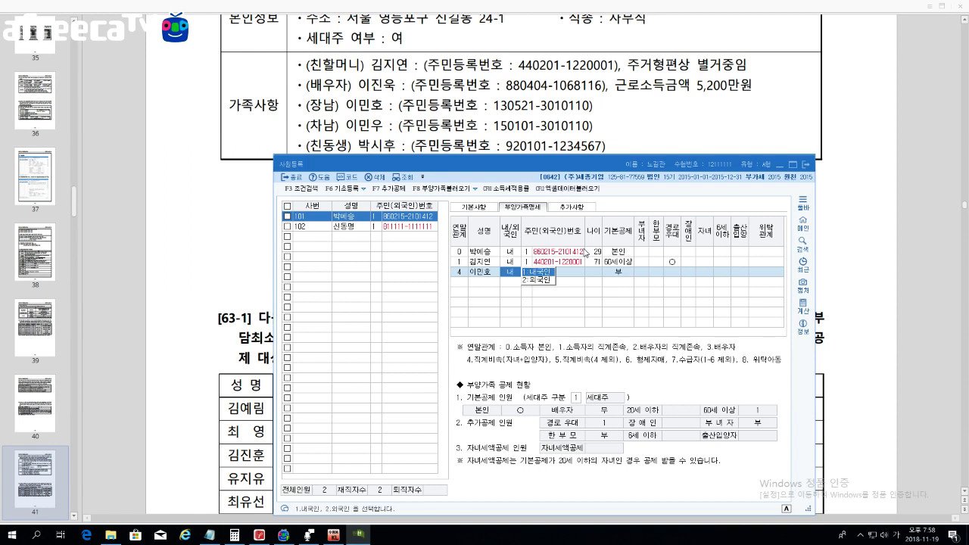
{"action": "type", "text": "1"}
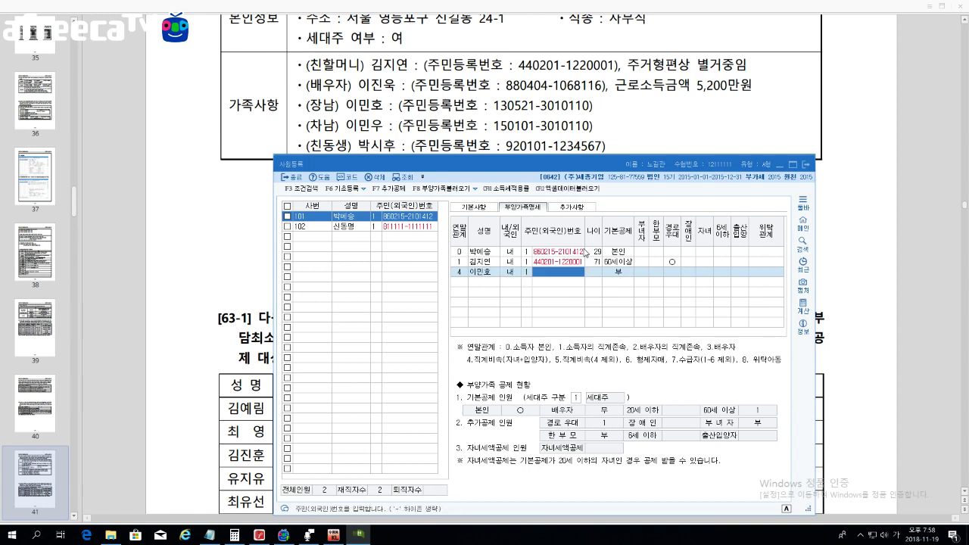
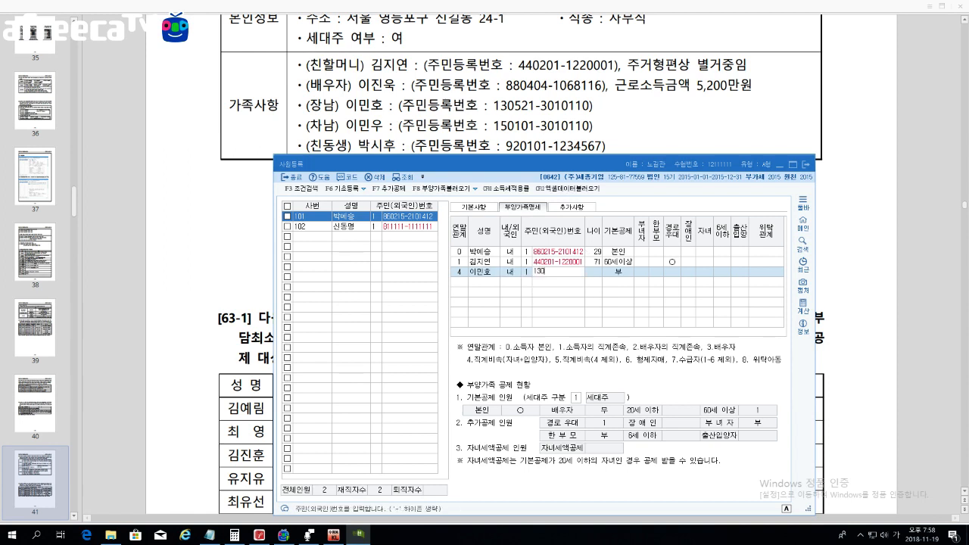
{"action": "key", "text": "Return"}
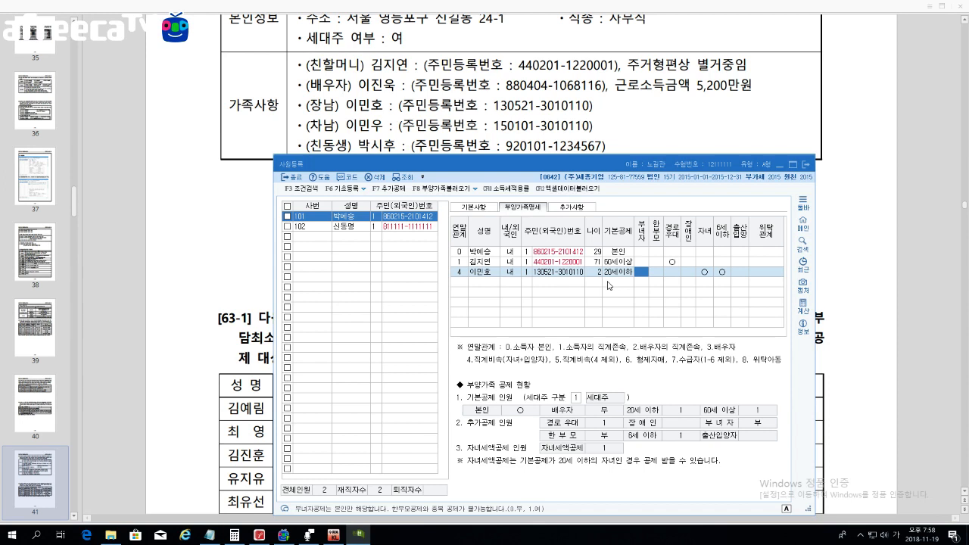
{"action": "key", "text": "Return"}
{"action": "key", "text": "Return"}
{"action": "key", "text": "Return"}
{"action": "key", "text": "Return"}
{"action": "key", "text": "Return"}
{"action": "key", "text": "Return"}
{"action": "key", "text": "Return"}
{"action": "key", "text": "Return"}
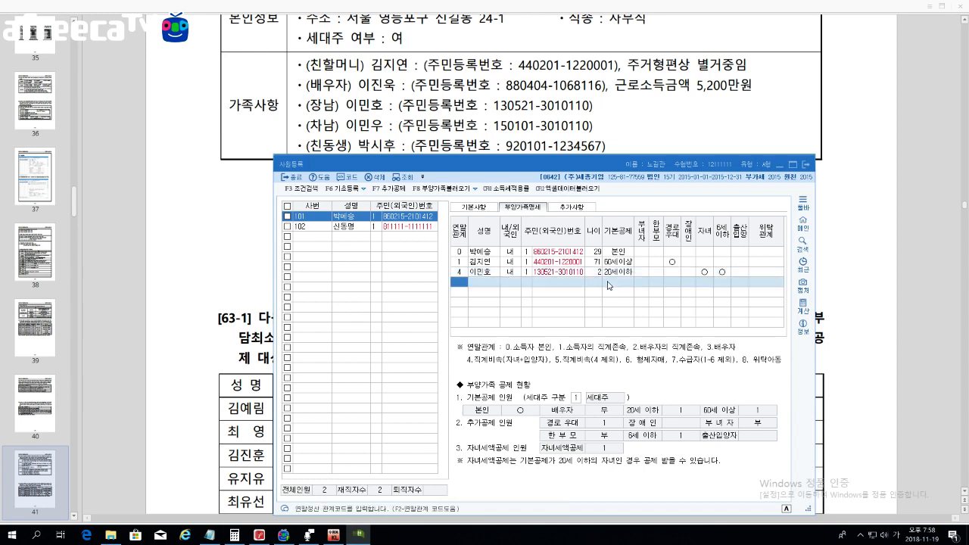
Step: Add the second son with relation 4, 내국인, his resident number and 20세이하 deduction
{"action": "type", "text": "4"}
{"action": "key", "text": "Return"}
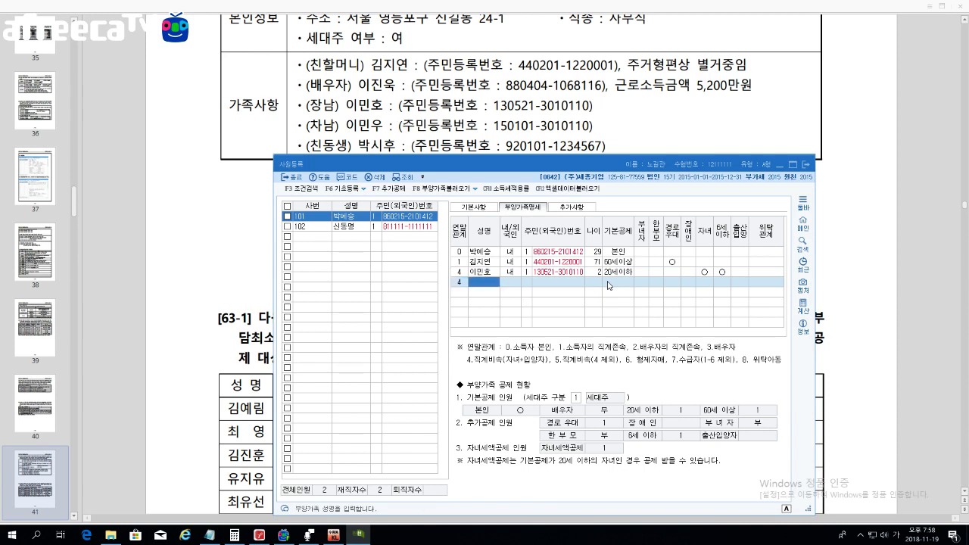
{"action": "key", "text": "Return"}
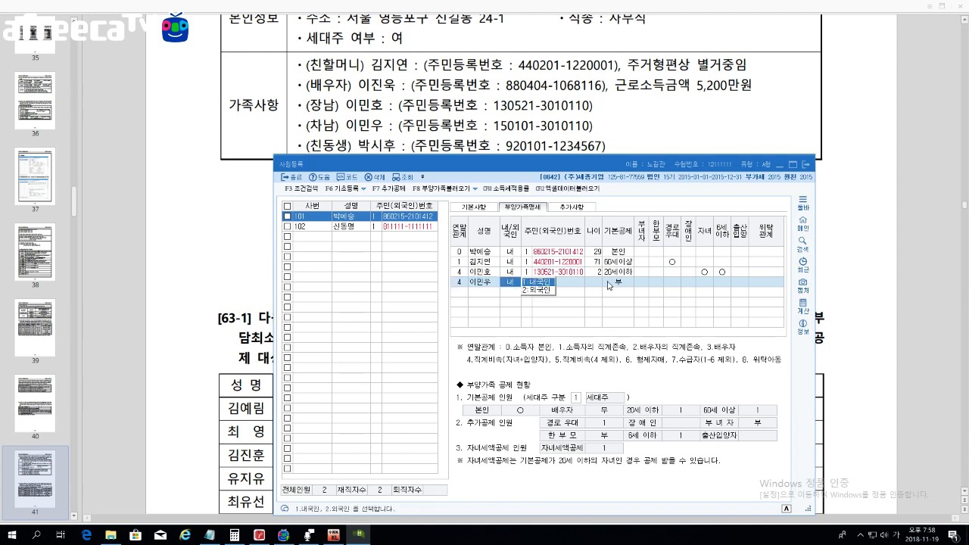
{"action": "key", "text": "Return"}
{"action": "key", "text": "Return"}
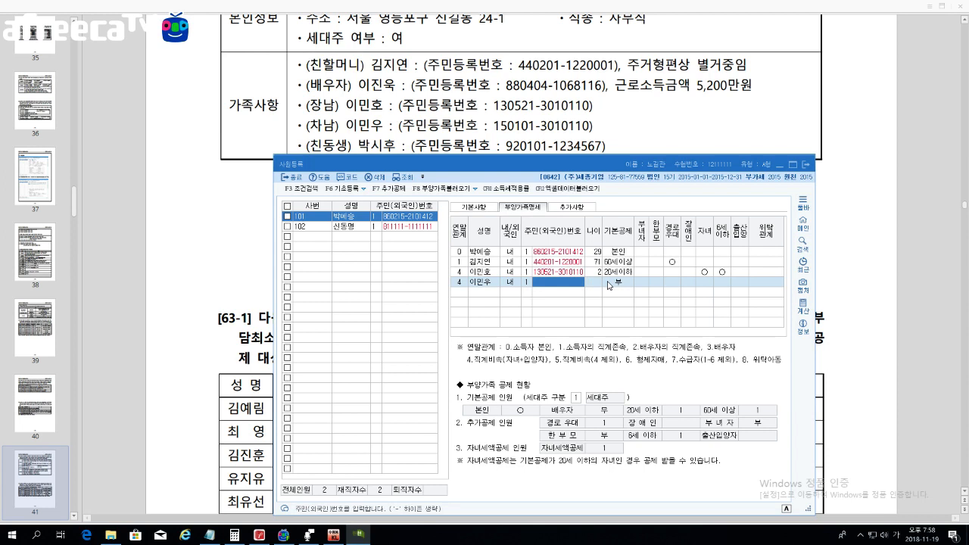
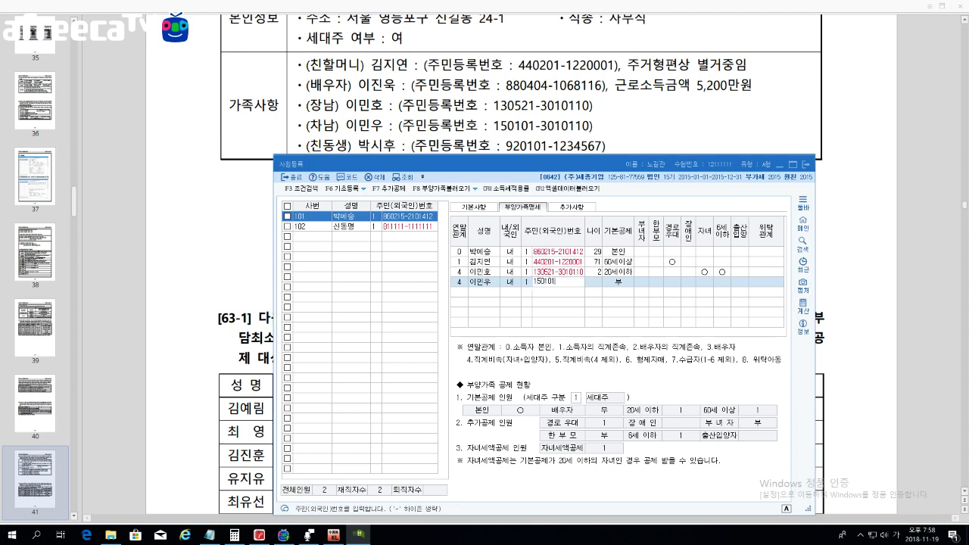
{"action": "key", "text": "Return"}
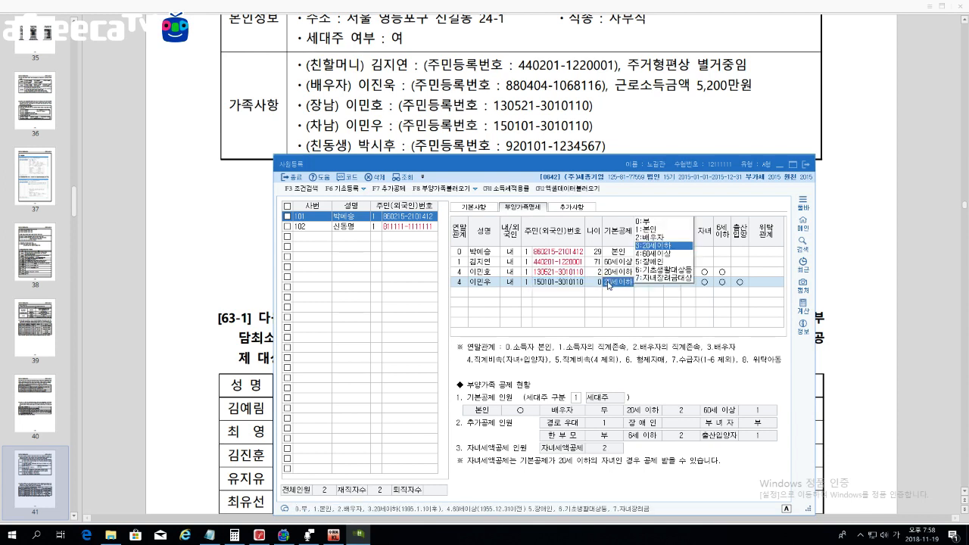
{"action": "key", "text": "Return"}
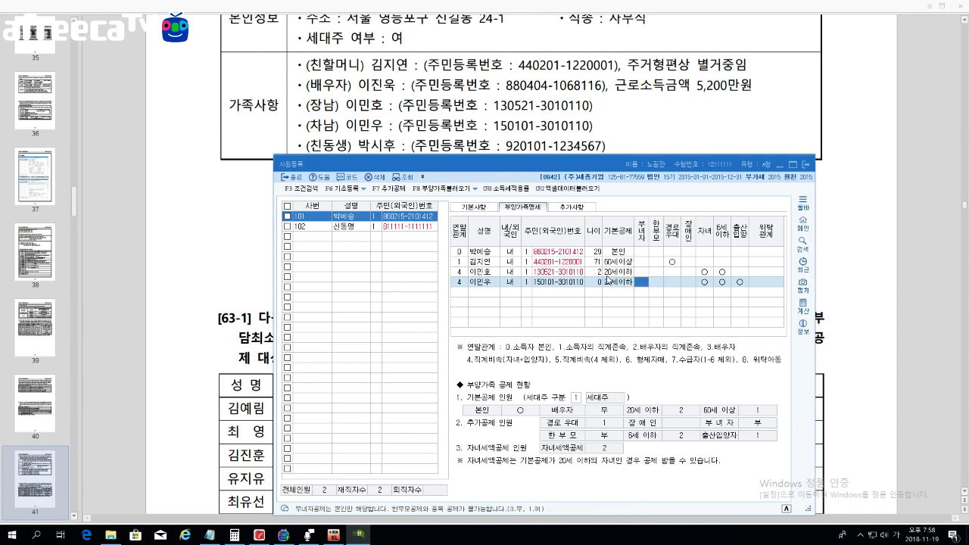
Step: Mark the second son's 출산입양 deduction as 1 (여)
{"action": "left_click", "coordinate": [739, 284]}
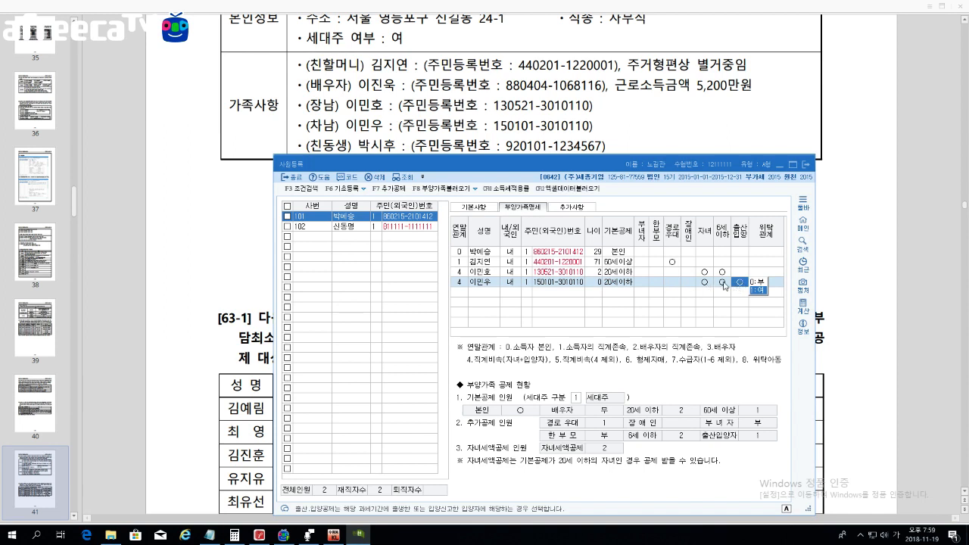
{"action": "key", "text": "Return"}
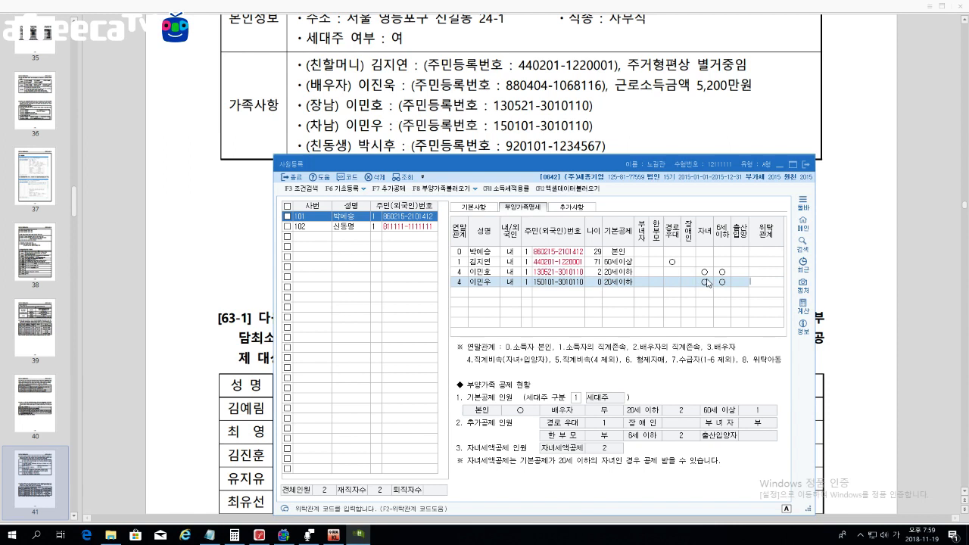
{"action": "left_click", "coordinate": [742, 283]}
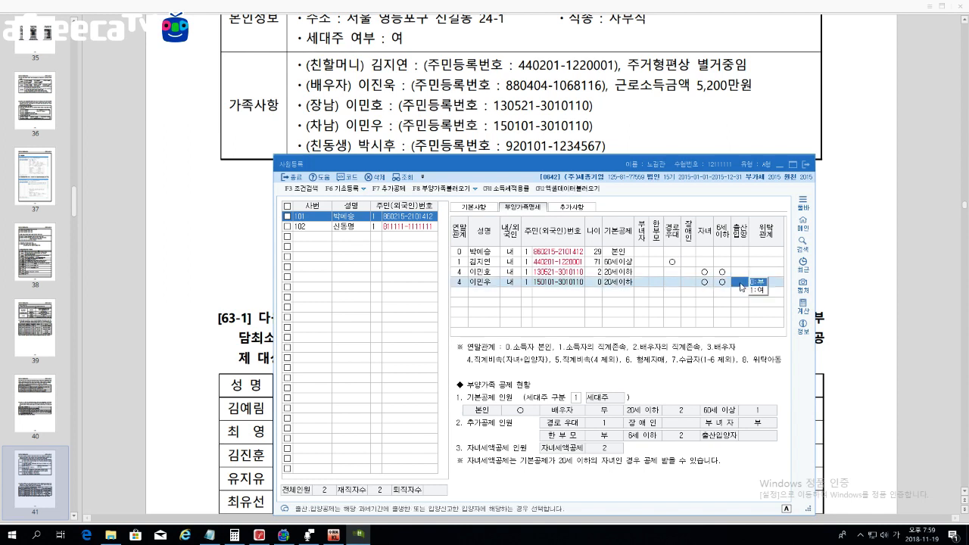
{"action": "type", "text": "1"}
{"action": "key", "text": "Return"}
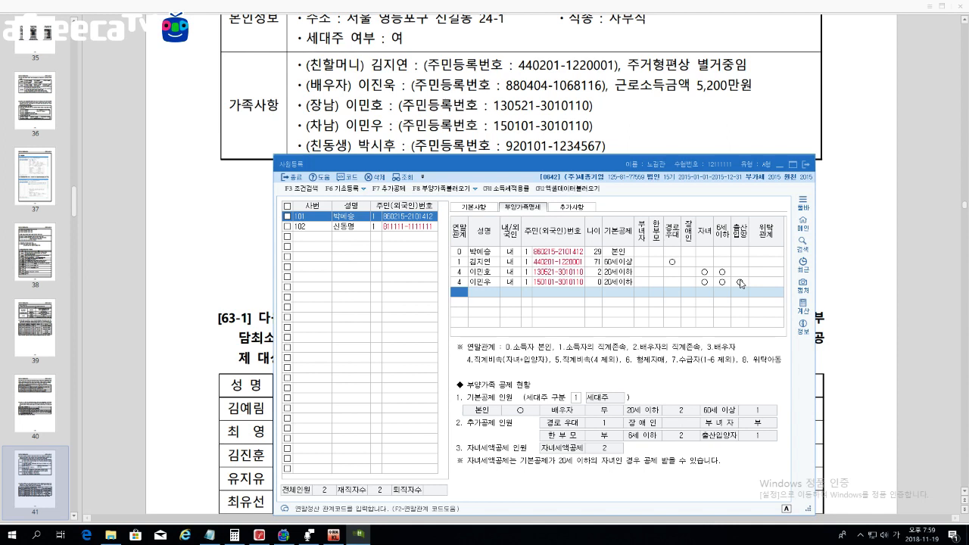
{"action": "type", "text": "6"}
{"action": "key", "text": "Return"}
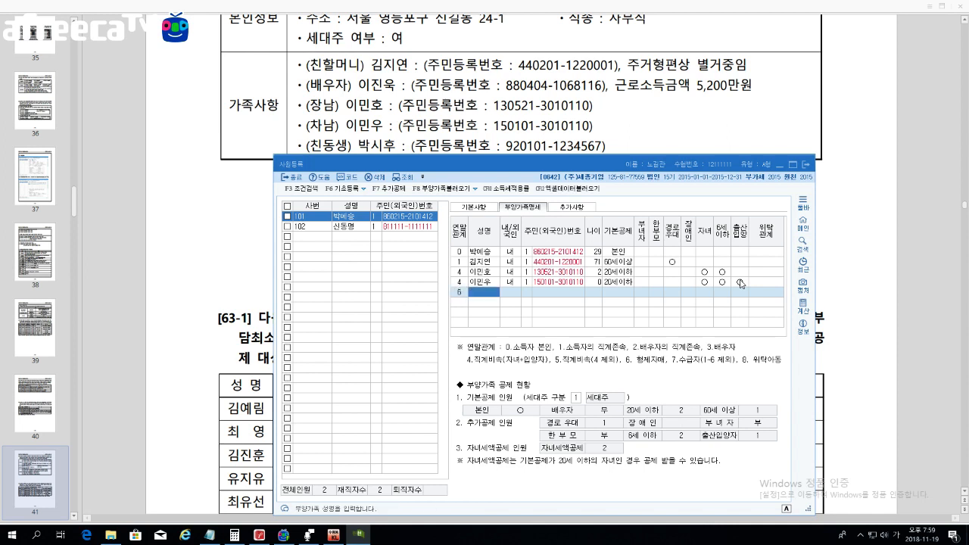
{"action": "key", "text": "Return"}
{"action": "key", "text": "Return"}
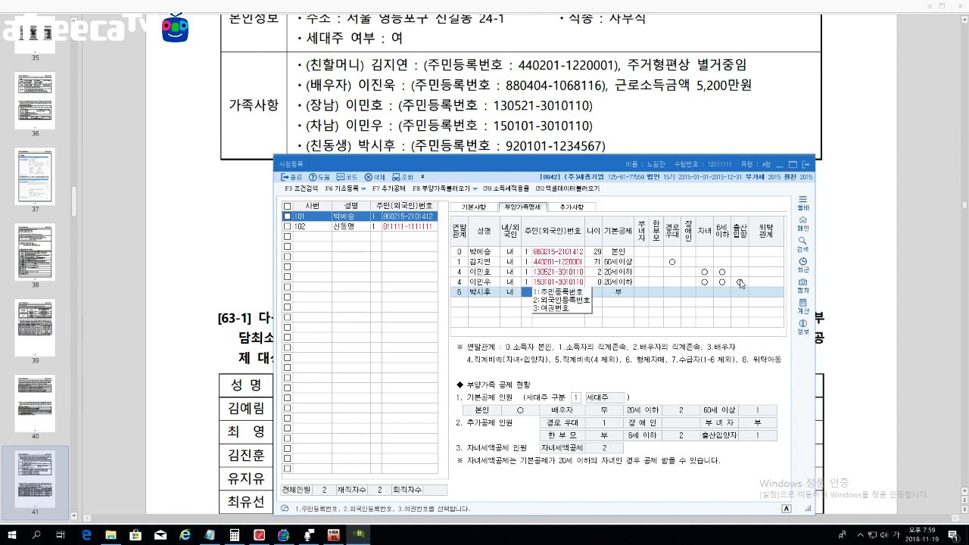
{"action": "type", "text": "1"}
{"action": "key", "text": "Return"}
{"action": "type", "text": "9"}
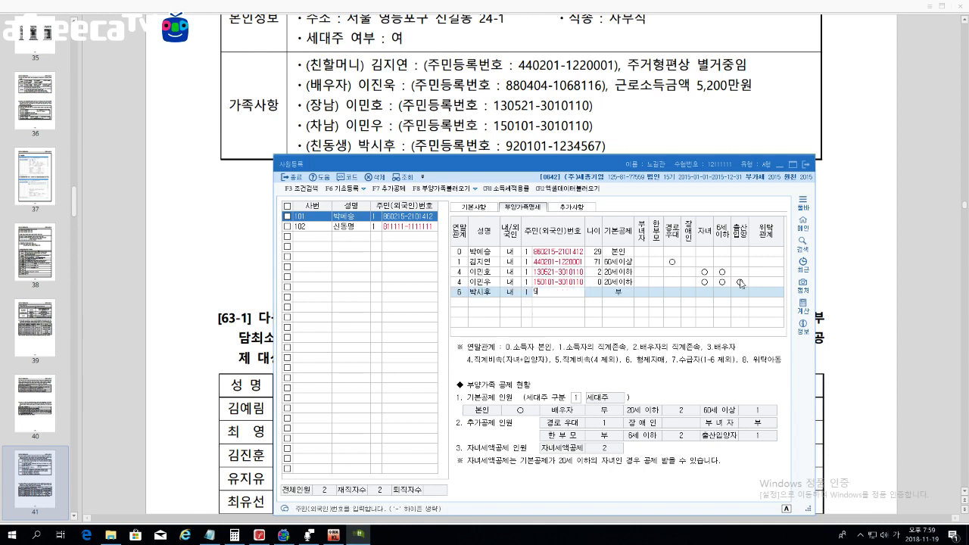
{"action": "type", "text": "20101-1234567"}
{"action": "key", "text": "Return"}
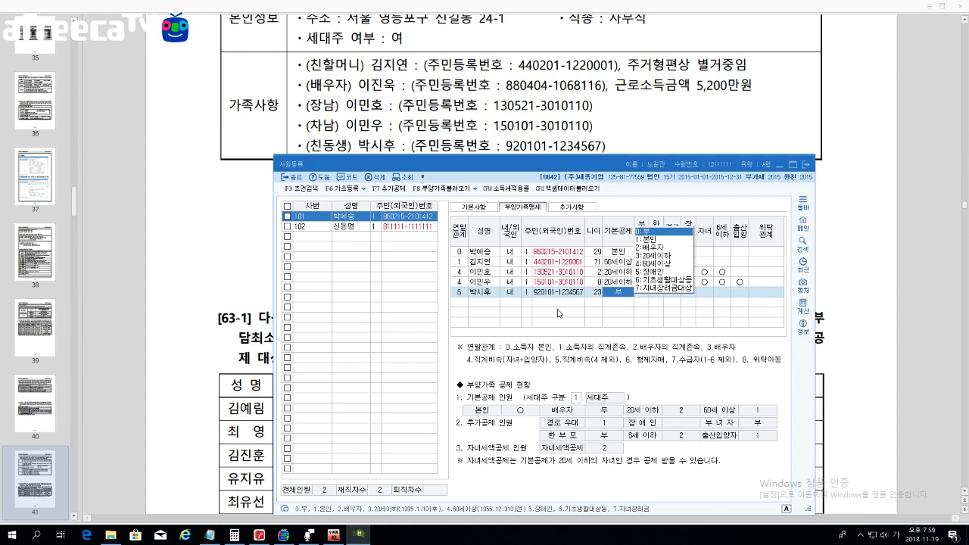
{"action": "left_click", "coordinate": [543, 295]}
{"action": "key", "text": "F5"}
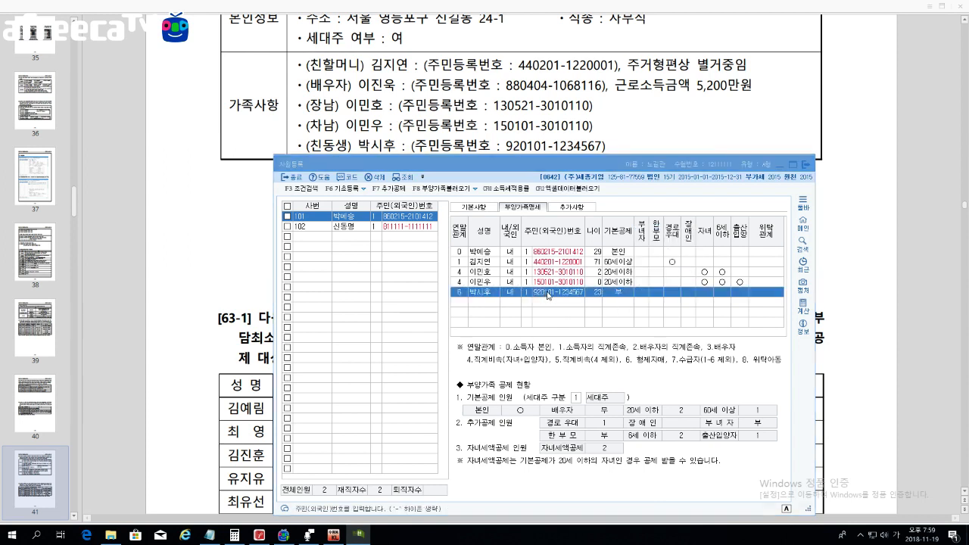
{"action": "left_click", "coordinate": [559, 351]}
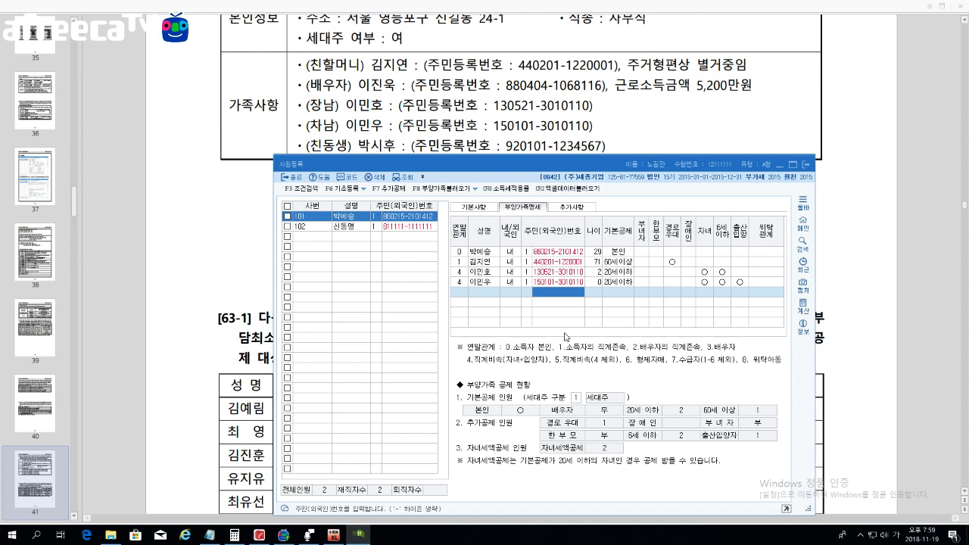
Step: Mark the employee's own 부녀자 deduction as 1 (여)
{"action": "left_click", "coordinate": [637, 251]}
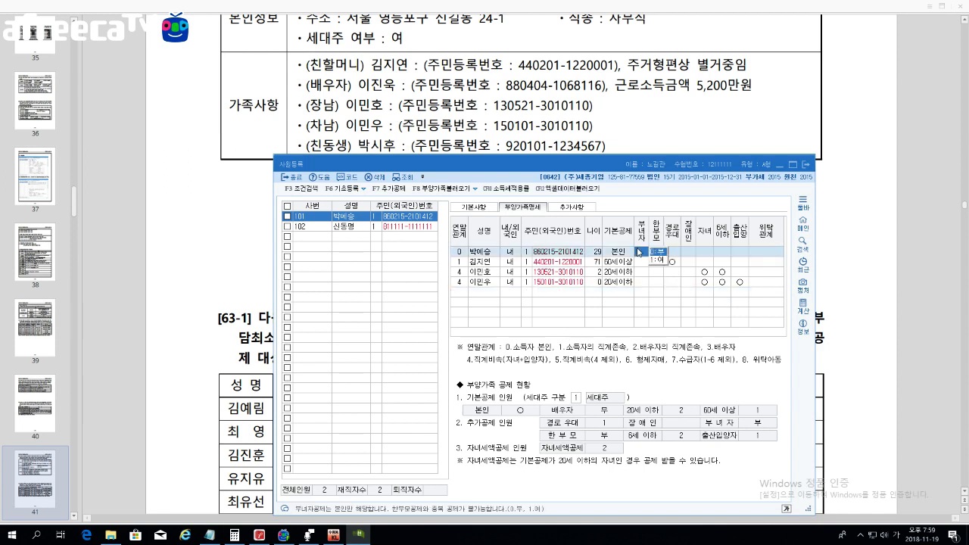
{"action": "key", "text": "1"}
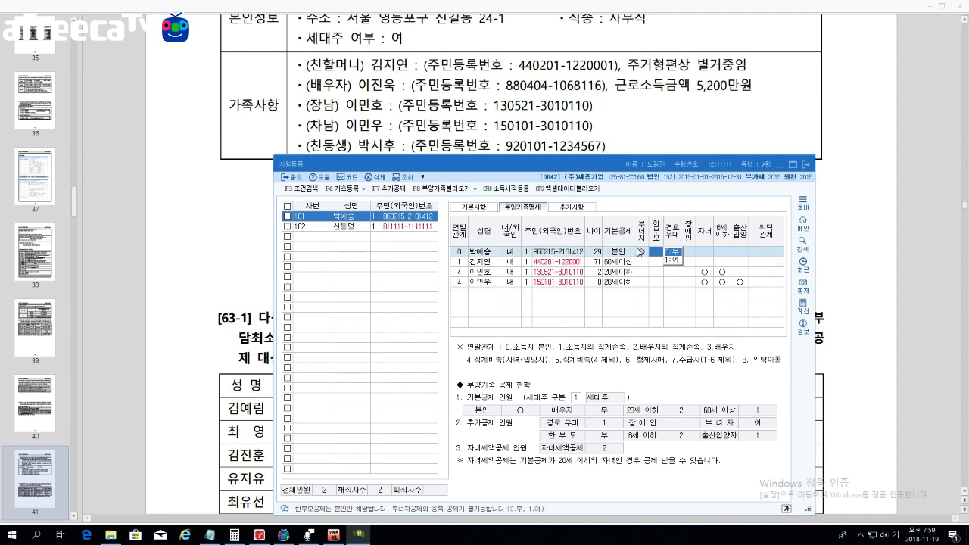
{"action": "left_click", "coordinate": [641, 263]}
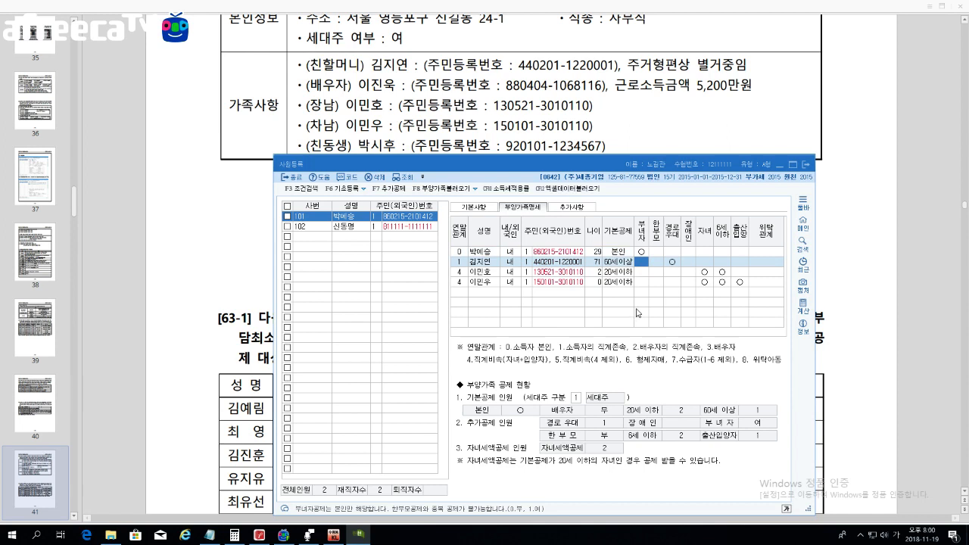
Step: Close 사원등록, bring the full 63-1 dependents table into view, and quit KcLep
{"action": "left_click", "coordinate": [807, 164]}
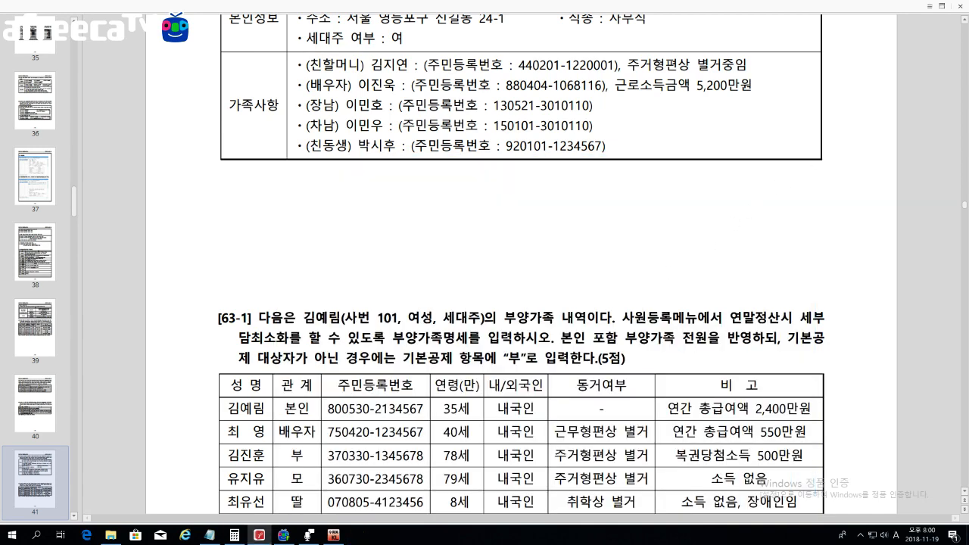
{"action": "scroll", "coordinate": [609, 324], "scroll_direction": "down", "scroll_amount": 5}
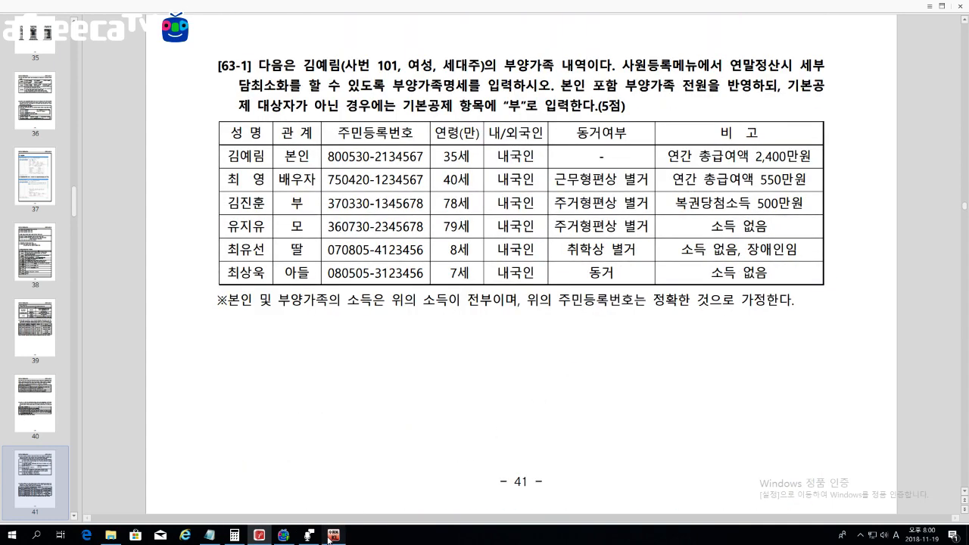
{"action": "left_click", "coordinate": [333, 534]}
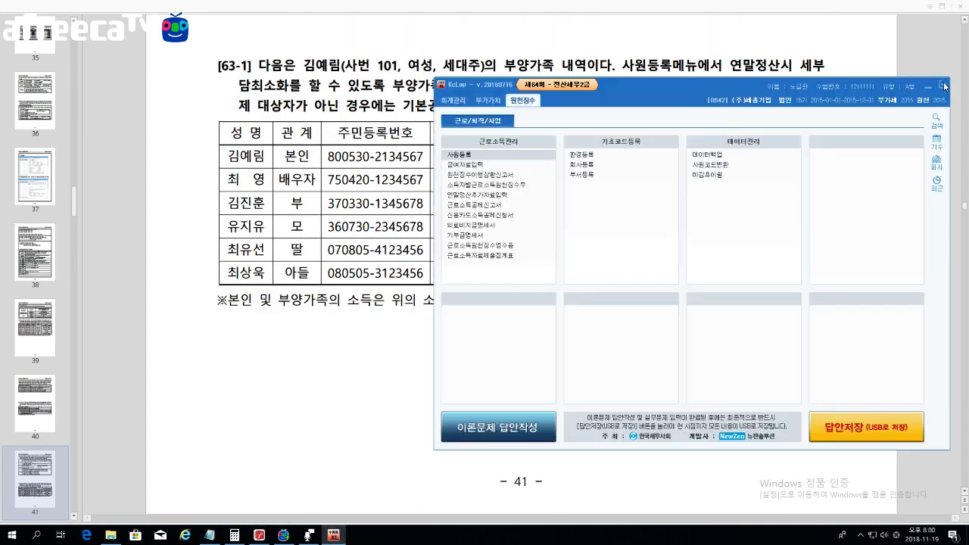
{"action": "left_click", "coordinate": [943, 85]}
{"action": "left_click", "coordinate": [701, 281]}
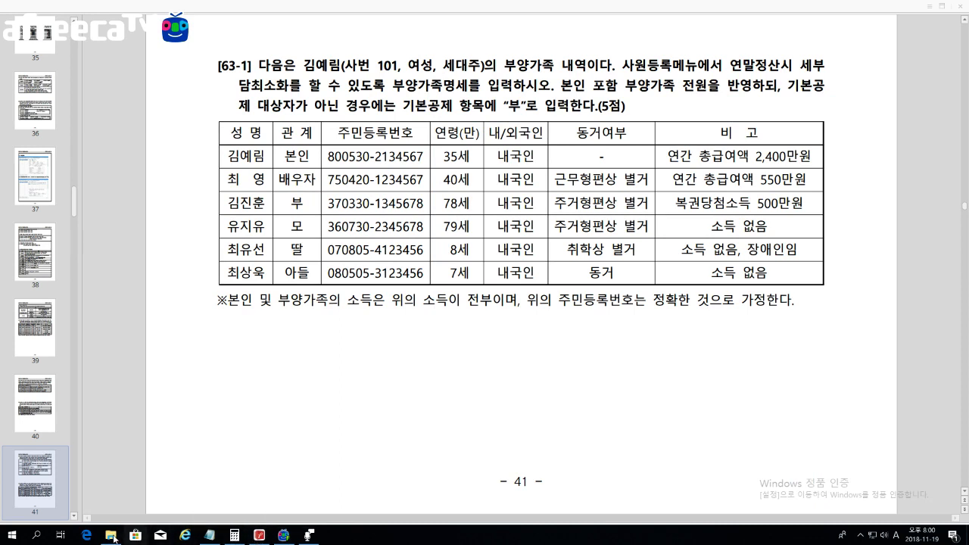
Step: Browse to the 63회 전산세무2급 exam's 전산세무2급-케이렙 folder and launch its Tax program
{"action": "left_click", "coordinate": [111, 534]}
{"action": "left_click", "coordinate": [494, 36]}
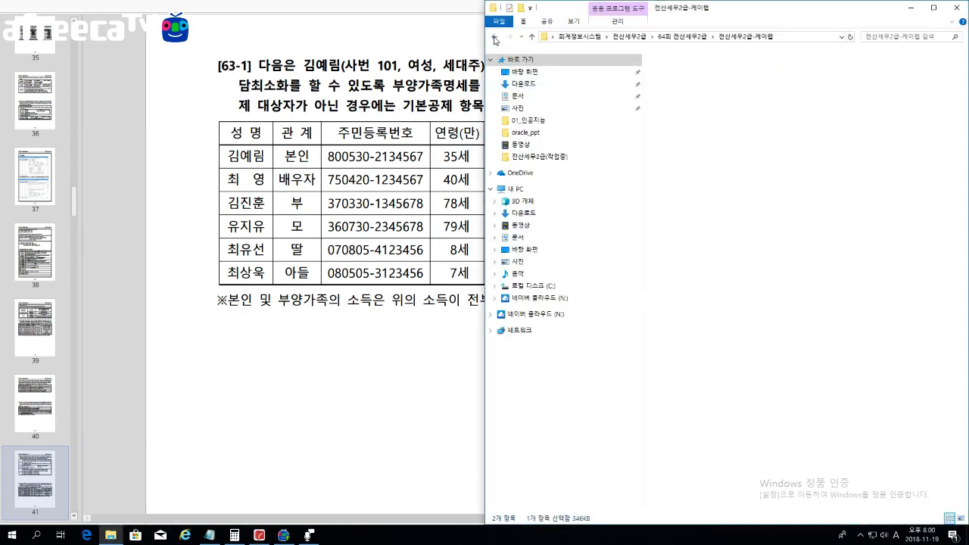
{"action": "left_click", "coordinate": [494, 36]}
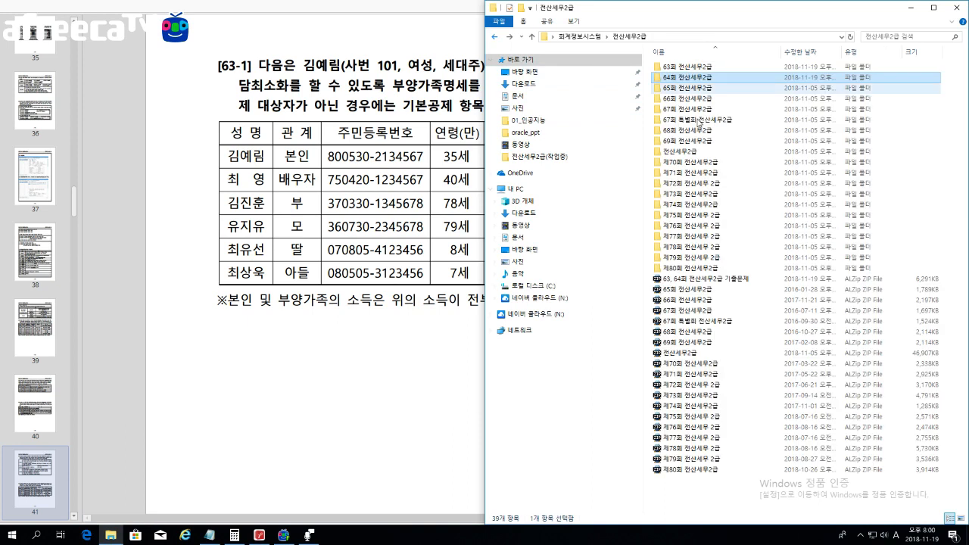
{"action": "double_click", "coordinate": [679, 67]}
{"action": "double_click", "coordinate": [677, 68]}
{"action": "double_click", "coordinate": [677, 69]}
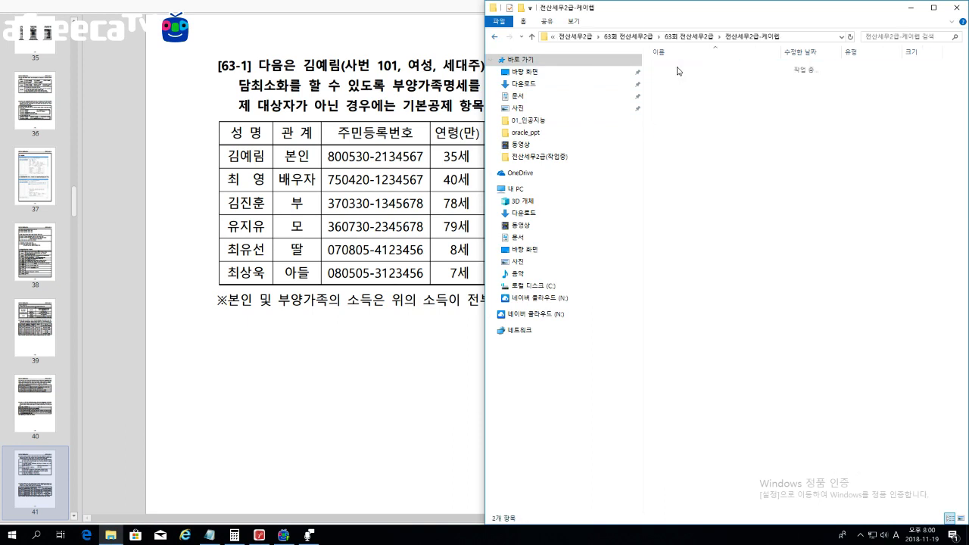
{"action": "double_click", "coordinate": [670, 78]}
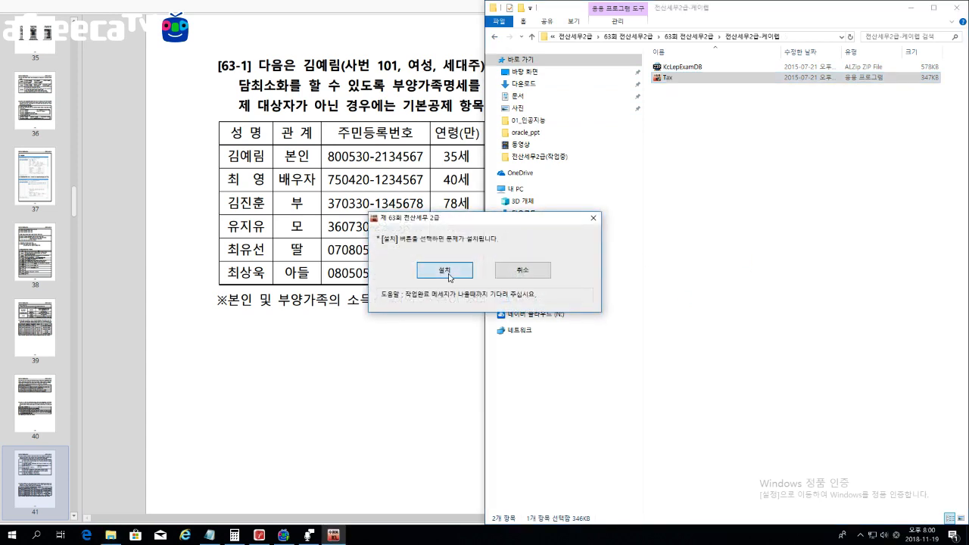
Step: Install the 63회 exam and log in with the examinee's name as problem type A
{"action": "left_click", "coordinate": [444, 270]}
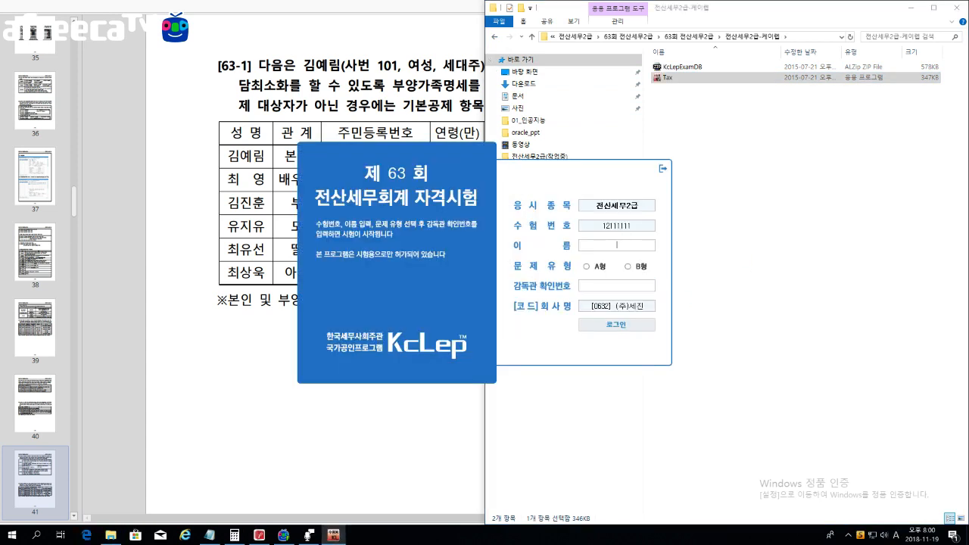
{"action": "key", "text": "Hangul"}
{"action": "type", "text": "노길관"}
{"action": "left_click", "coordinate": [588, 268]}
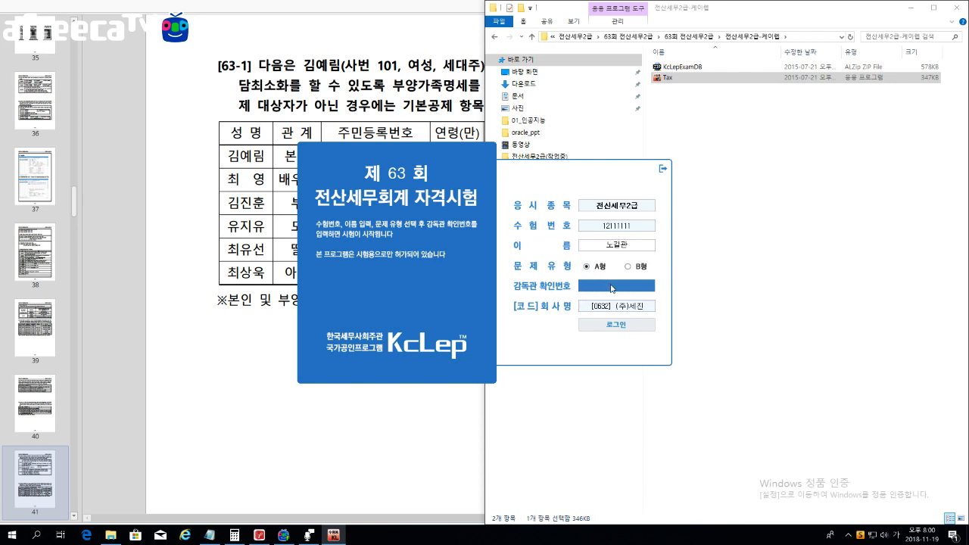
{"action": "left_click", "coordinate": [611, 286]}
{"action": "key", "text": "Return"}
Step: Close File Explorer, move KcLep to the right, and bring the 63-1 PDF forward
{"action": "left_click", "coordinate": [952, 7]}
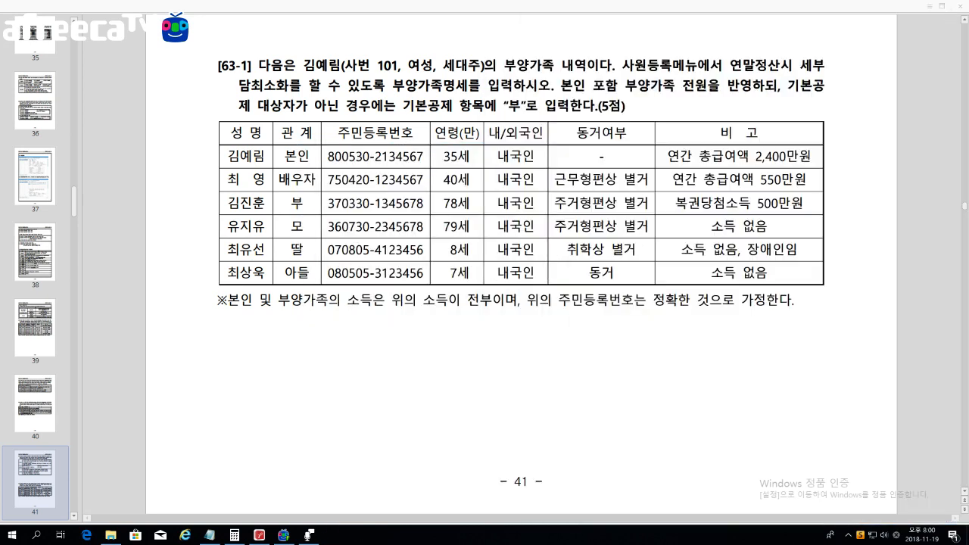
{"action": "left_click_drag", "start_coordinate": [621, 85], "coordinate": [828, 83]}
{"action": "left_click", "coordinate": [398, 85]}
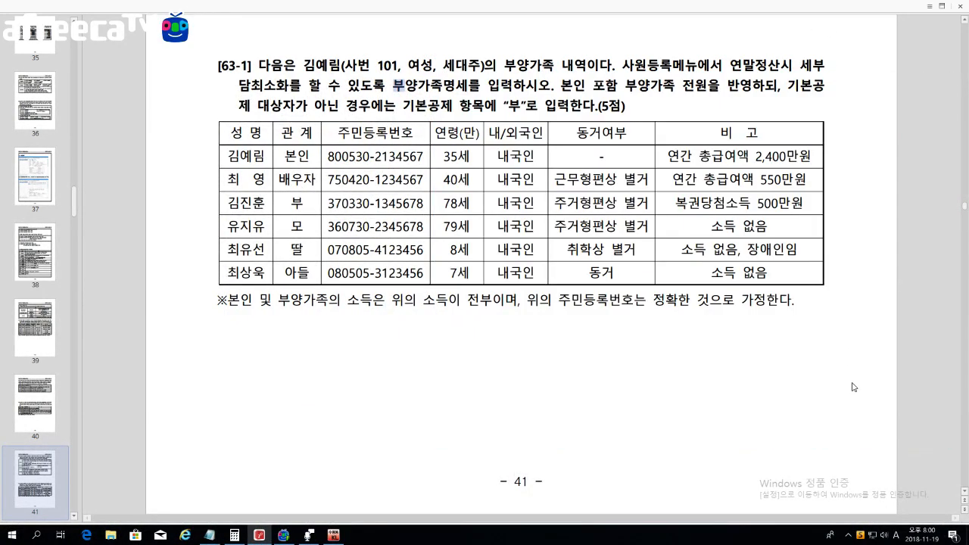
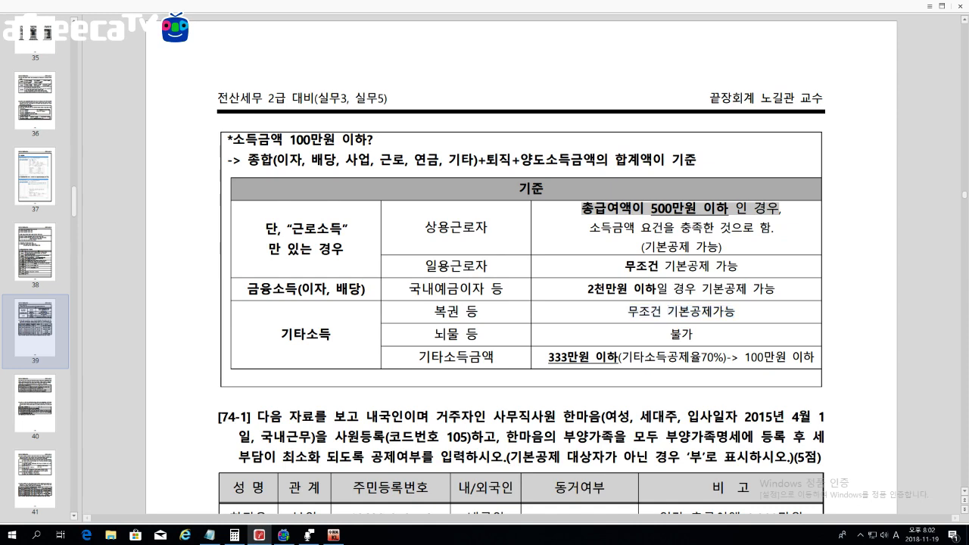
Step: Highlight the 뇌물 등 and 불가 cells in the workbook table, then clear the selection
{"action": "left_click_drag", "start_coordinate": [435, 333], "coordinate": [478, 333]}
{"action": "left_click", "coordinate": [630, 339]}
{"action": "double_click", "coordinate": [681, 334]}
{"action": "left_click_drag", "start_coordinate": [435, 334], "coordinate": [478, 333]}
{"action": "left_click_drag", "start_coordinate": [669, 334], "coordinate": [694, 334]}
{"action": "key", "text": "Escape"}
Step: Go to page 41 and mark the father's and mother's rows in the [63-1] dependents table
{"action": "key", "text": "Page_Down"}
{"action": "key", "text": "Page_Down"}
{"action": "key", "text": "Page_Down"}
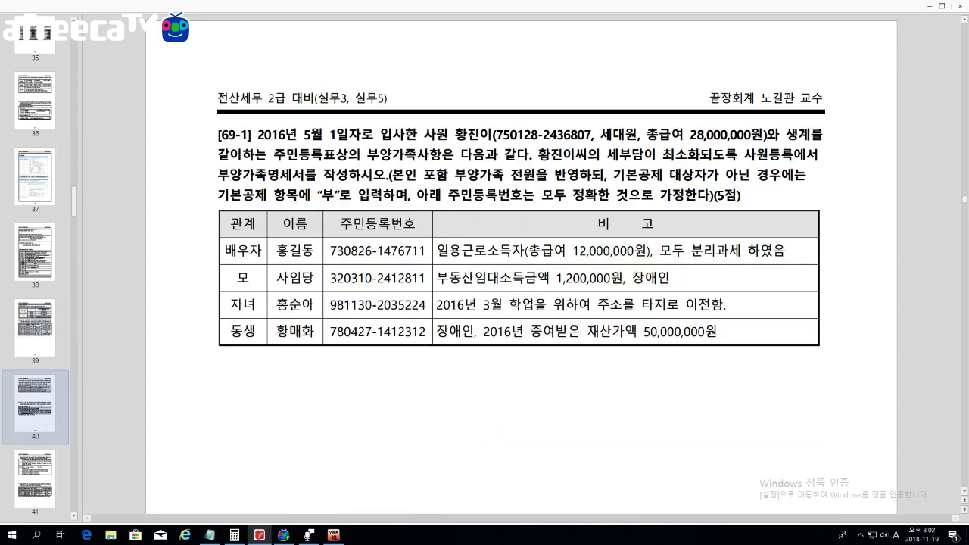
{"action": "key", "text": "Page_Up"}
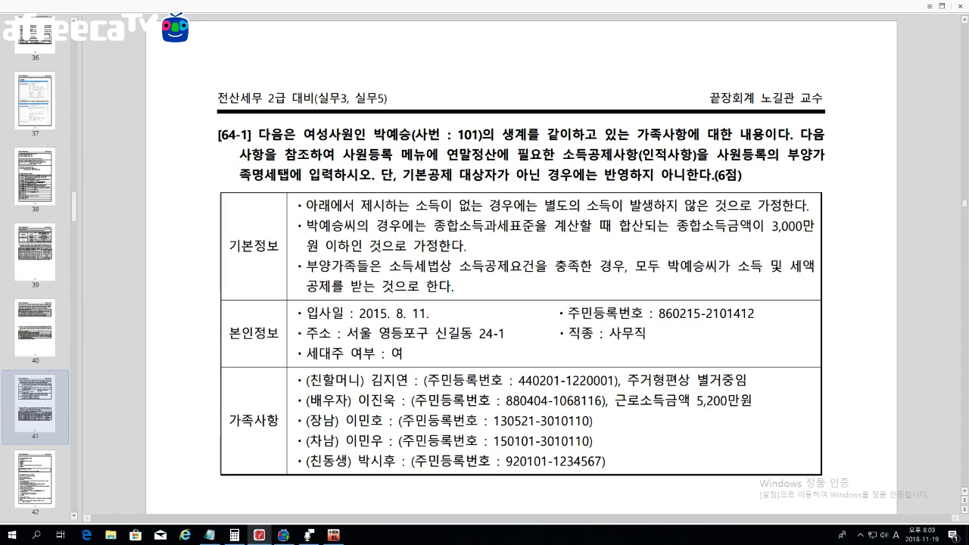
{"action": "scroll", "coordinate": [606, 286], "scroll_direction": "down", "scroll_amount": 2}
{"action": "key", "text": "Page_Up"}
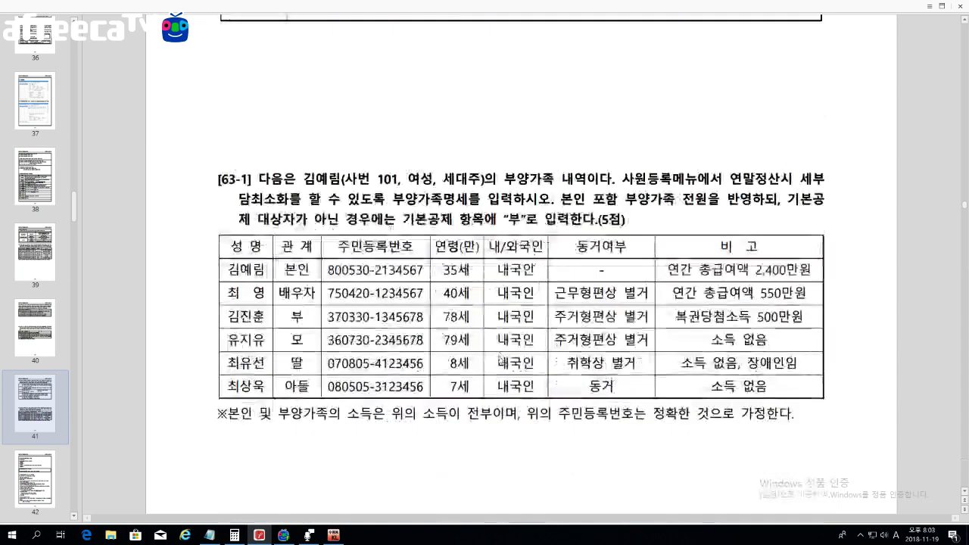
{"action": "scroll", "coordinate": [605, 287], "scroll_direction": "down", "scroll_amount": 3}
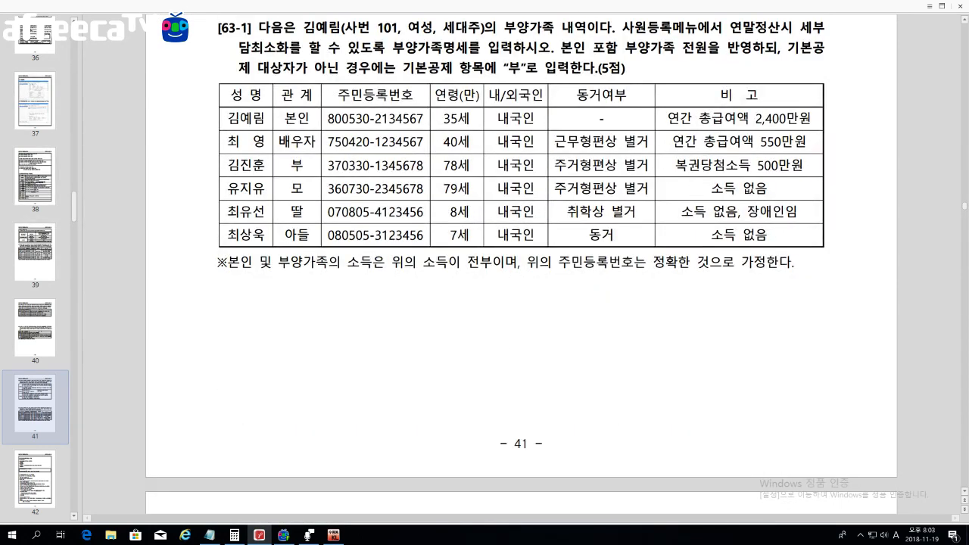
{"action": "left_click_drag", "start_coordinate": [253, 164], "coordinate": [451, 165]}
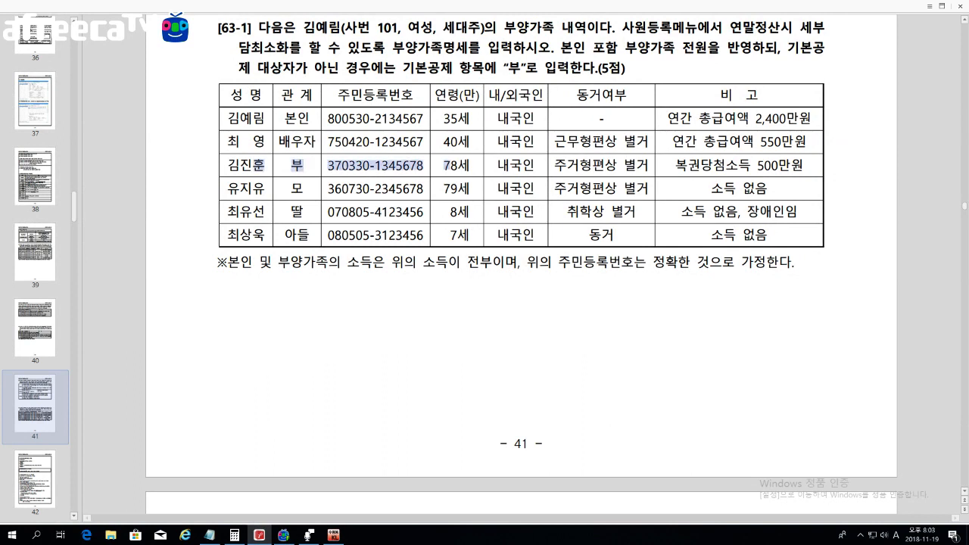
{"action": "left_click_drag", "start_coordinate": [259, 188], "coordinate": [784, 211]}
{"action": "left_click", "coordinate": [776, 212]}
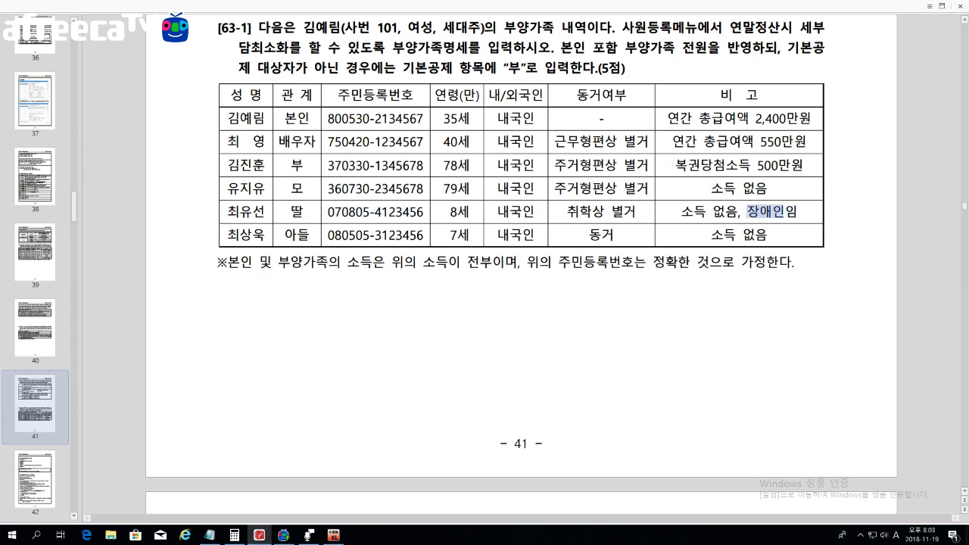
{"action": "scroll", "coordinate": [768, 281], "scroll_direction": "down", "scroll_amount": 1}
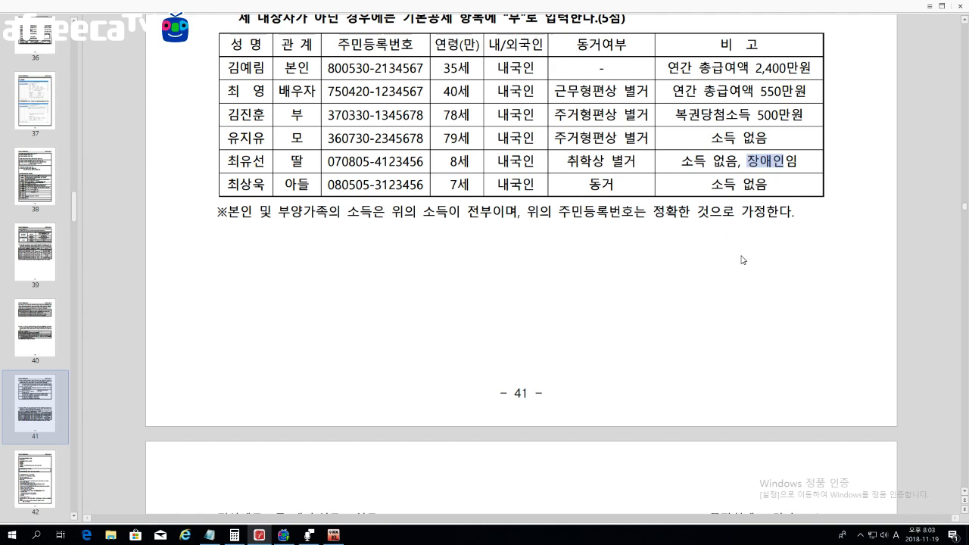
Step: Open 원천징수 사원등록 in KcLep and show the employee's 부양가족명세 list
{"action": "left_click", "coordinate": [333, 534]}
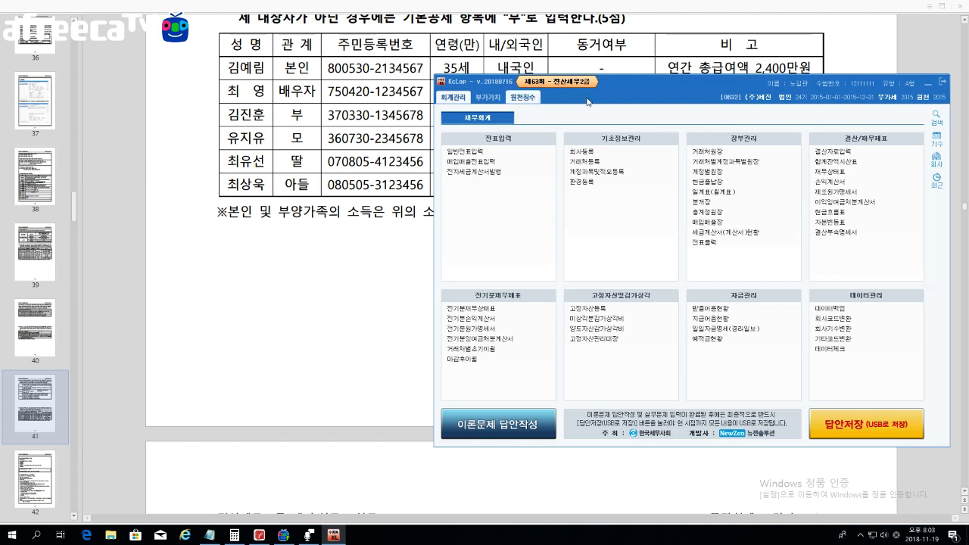
{"action": "left_click_drag", "start_coordinate": [523, 119], "coordinate": [445, 275]}
{"action": "left_click", "coordinate": [445, 251]}
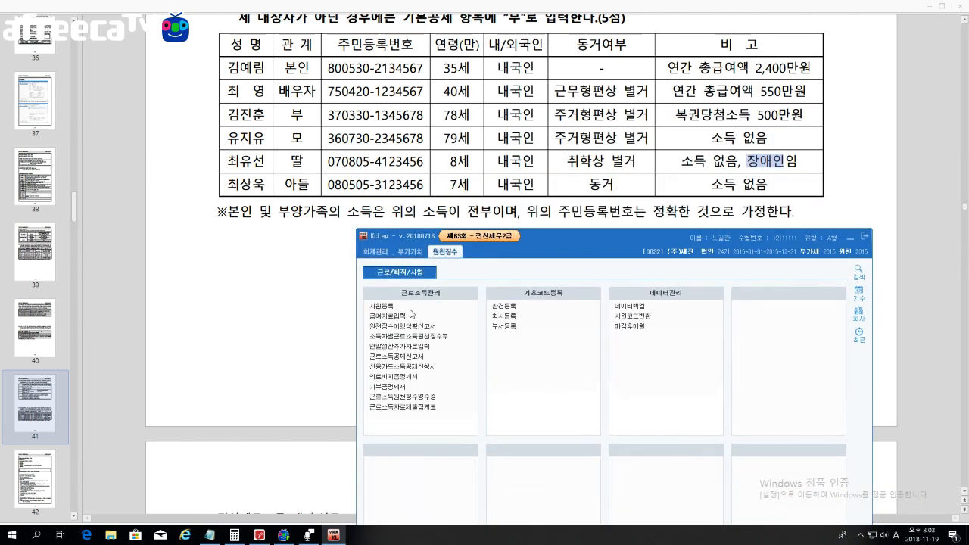
{"action": "left_click", "coordinate": [389, 307]}
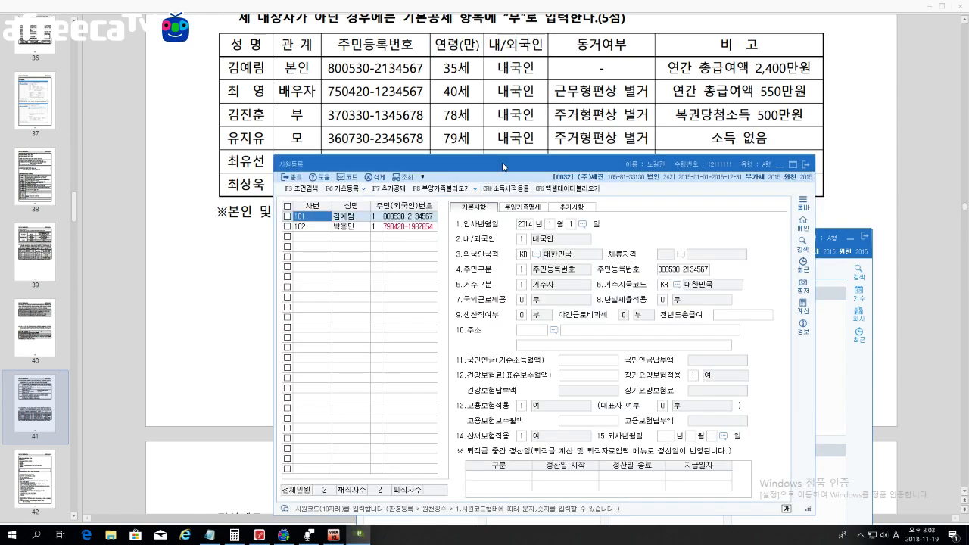
{"action": "left_click_drag", "start_coordinate": [461, 210], "coordinate": [521, 224]}
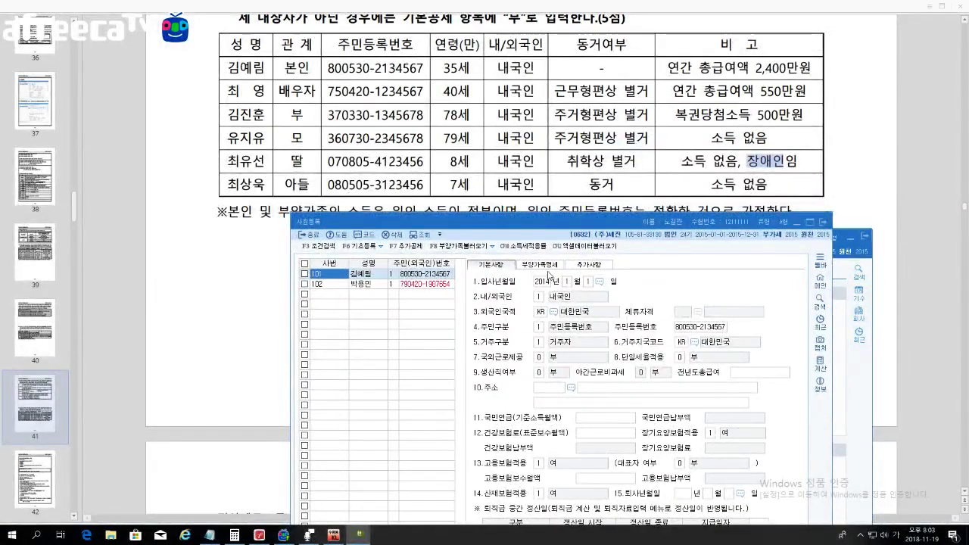
{"action": "left_click", "coordinate": [540, 264]}
{"action": "key", "text": "Return"}
{"action": "key", "text": "Return"}
{"action": "key", "text": "Return"}
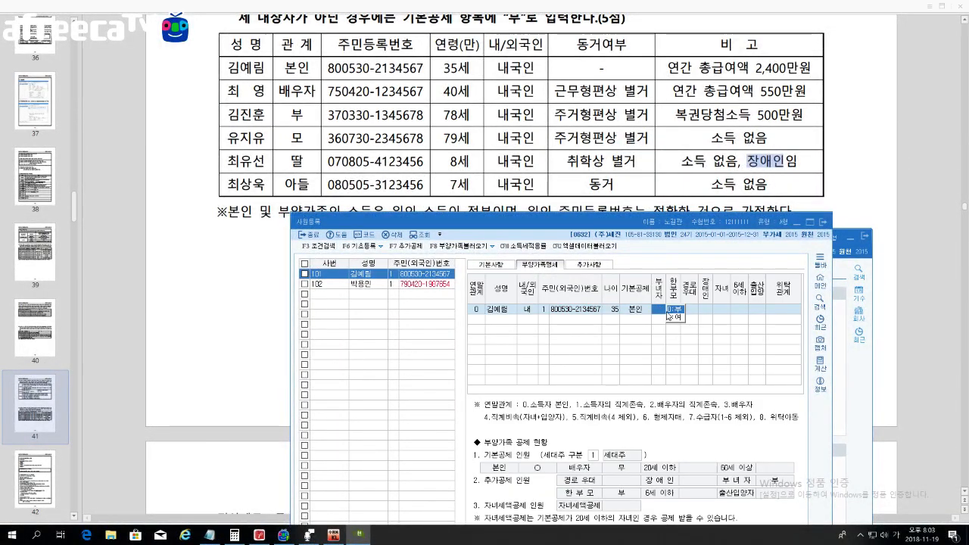
Step: Add the spouse as relation 3, domestic resident, with her resident registration number
{"action": "left_click", "coordinate": [483, 320]}
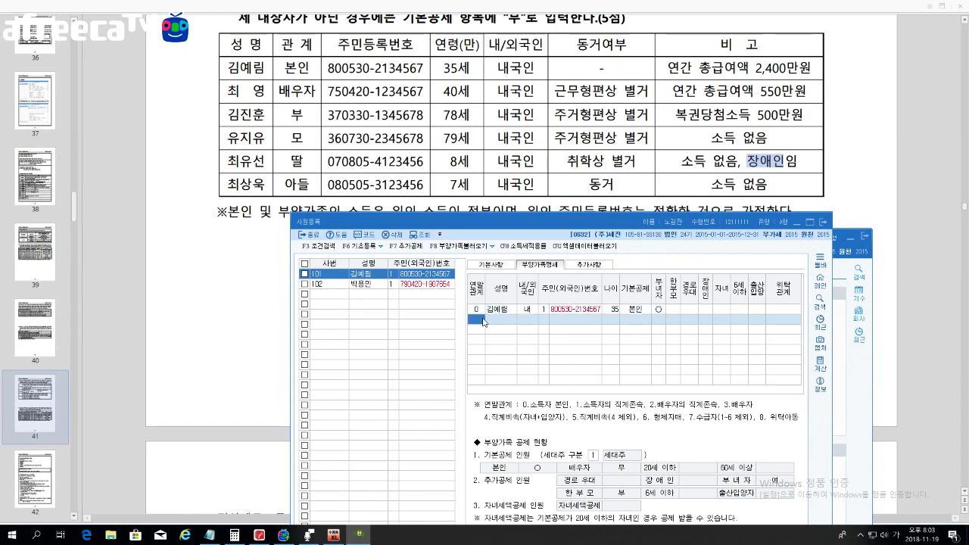
{"action": "type", "text": "3"}
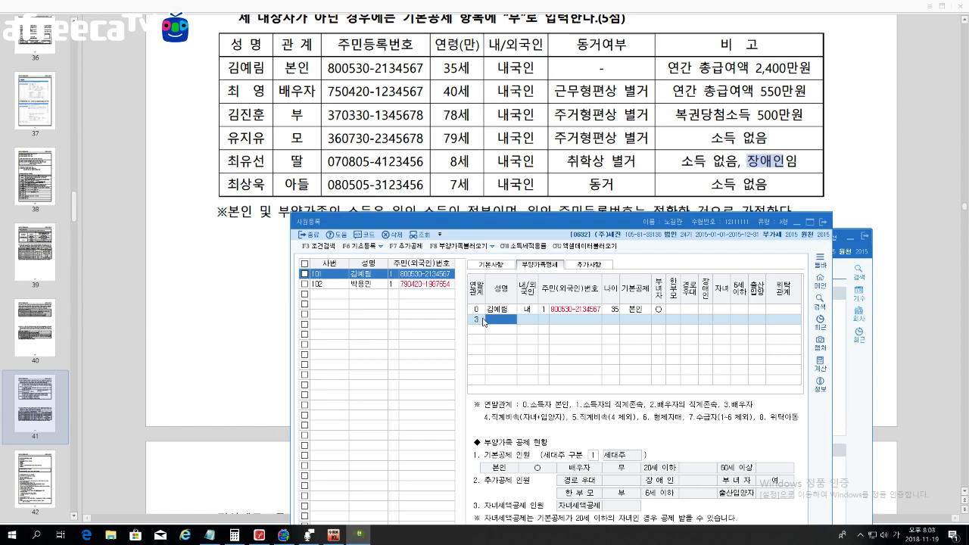
{"action": "type", "text": "최영"}
{"action": "key", "text": "Return"}
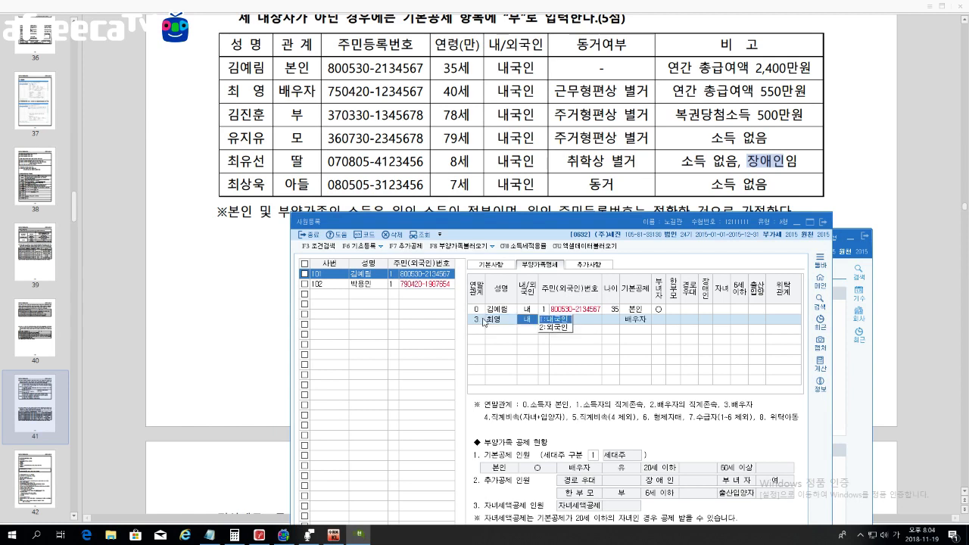
{"action": "key", "text": "Return"}
{"action": "type", "text": "1"}
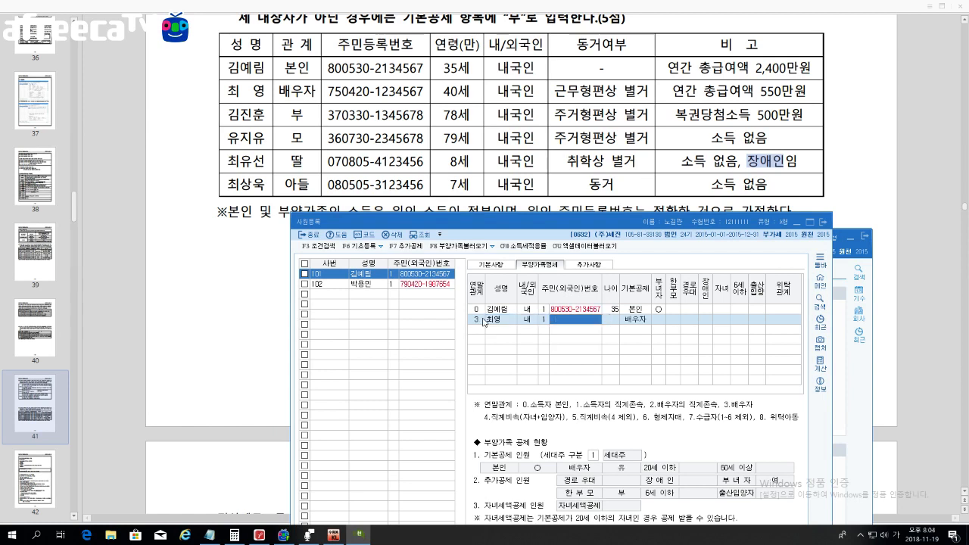
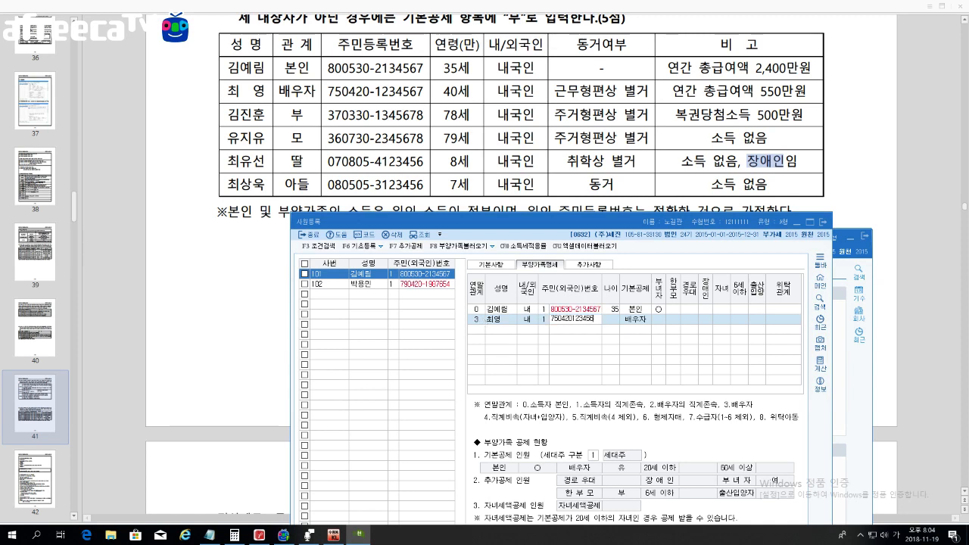
{"action": "key", "text": "Return"}
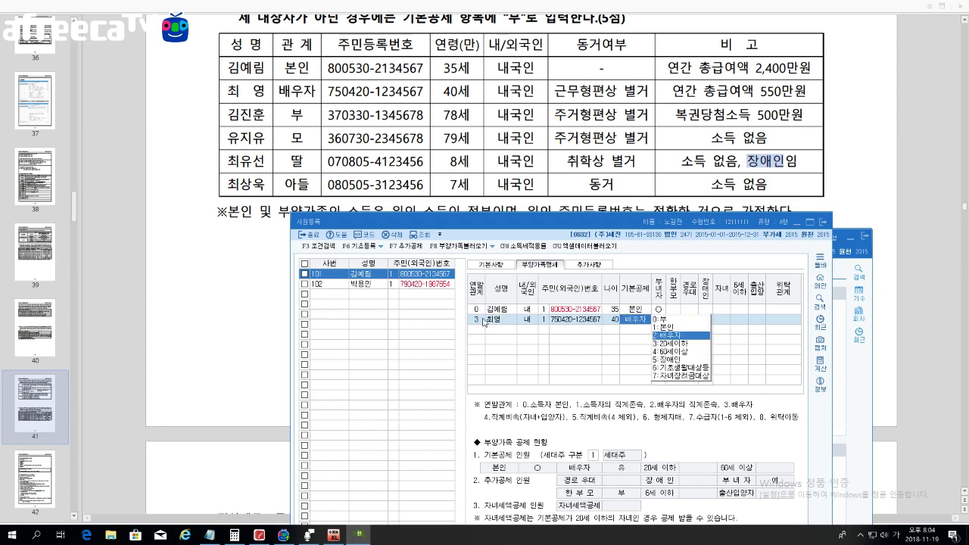
{"action": "key", "text": "Return"}
{"action": "key", "text": "Return"}
{"action": "key", "text": "Return"}
{"action": "key", "text": "Return"}
{"action": "key", "text": "Return"}
{"action": "key", "text": "Return"}
{"action": "key", "text": "Return"}
{"action": "key", "text": "Return"}
{"action": "key", "text": "Return"}
{"action": "key", "text": "Return"}
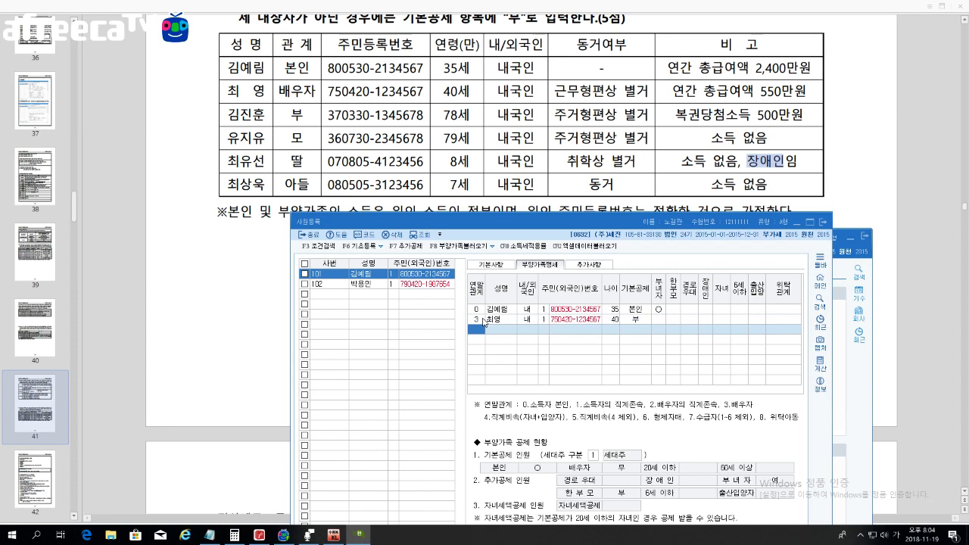
Step: Add the father as relation 1, domestic resident, with his resident number and 60세이상 deduction
{"action": "type", "text": "1"}
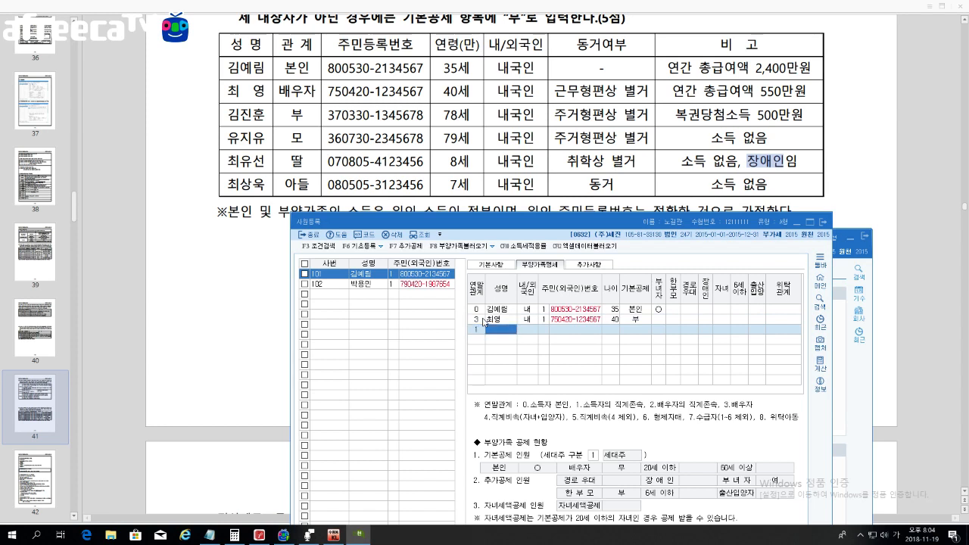
{"action": "key", "text": "Return"}
{"action": "key", "text": "Return"}
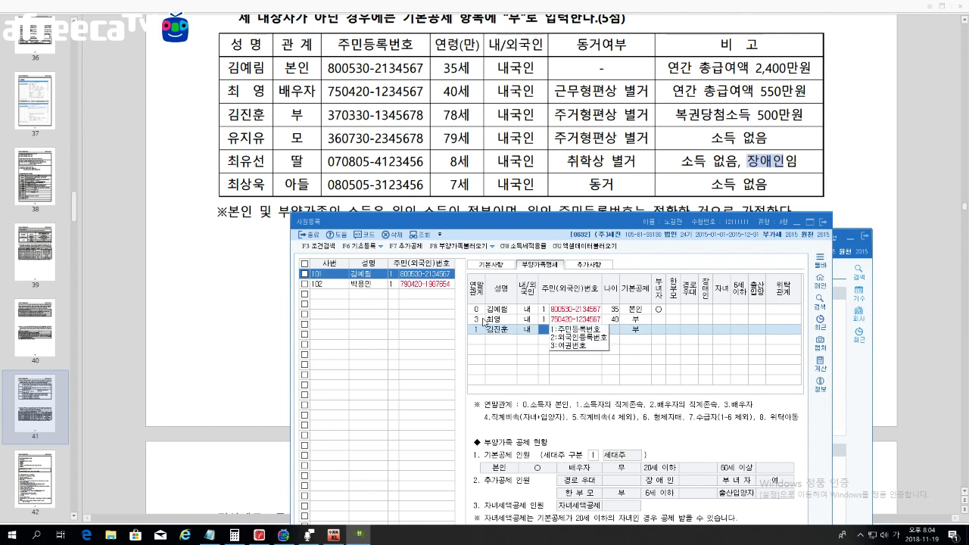
{"action": "key", "text": "Return"}
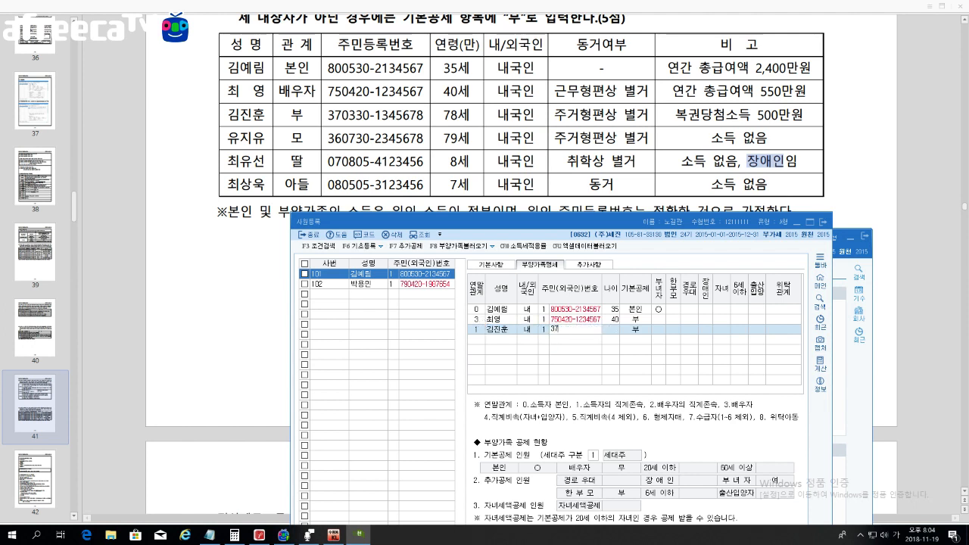
{"action": "key", "text": "Return"}
{"action": "key", "text": "Return"}
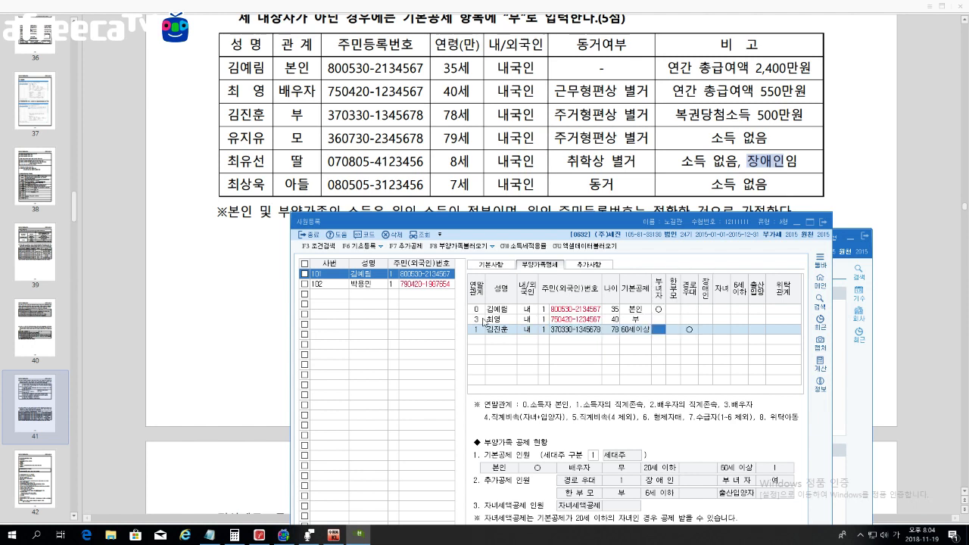
{"action": "key", "text": "Return"}
{"action": "key", "text": "Return"}
{"action": "key", "text": "Return"}
{"action": "key", "text": "Return"}
{"action": "key", "text": "Return"}
{"action": "key", "text": "Return"}
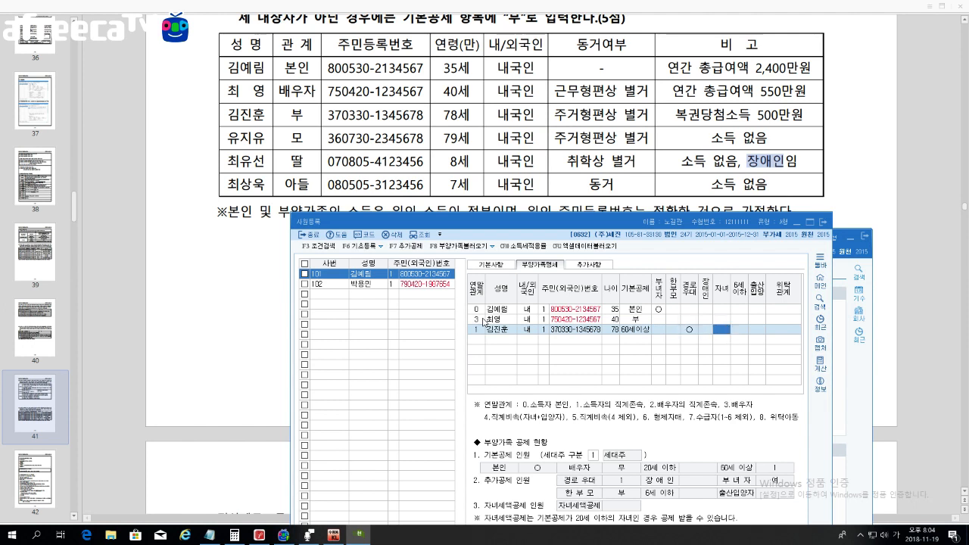
{"action": "key", "text": "Return"}
{"action": "key", "text": "Return"}
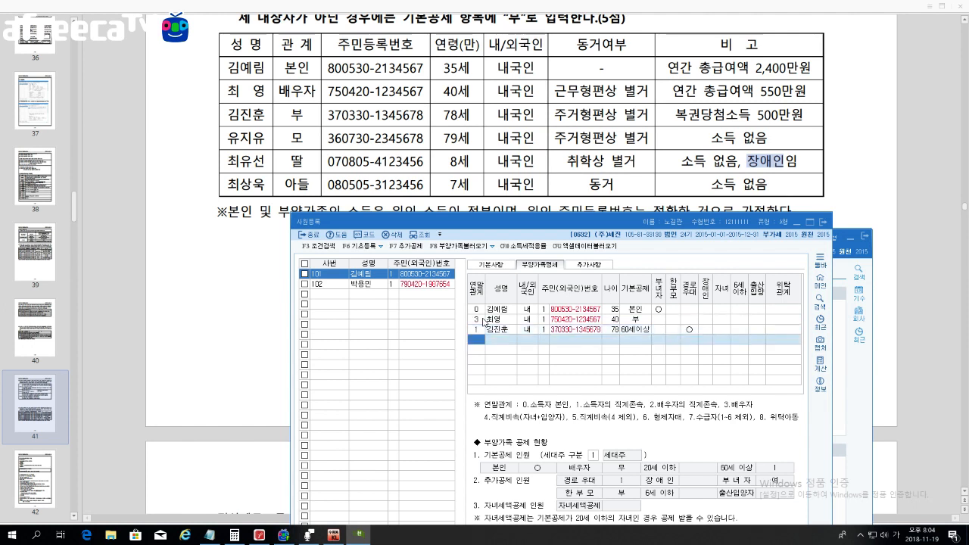
Step: Add the mother as relation 1, domestic, with her resident number, 60세이상 and 경로우대 ○
{"action": "type", "text": "1"}
{"action": "key", "text": "Return"}
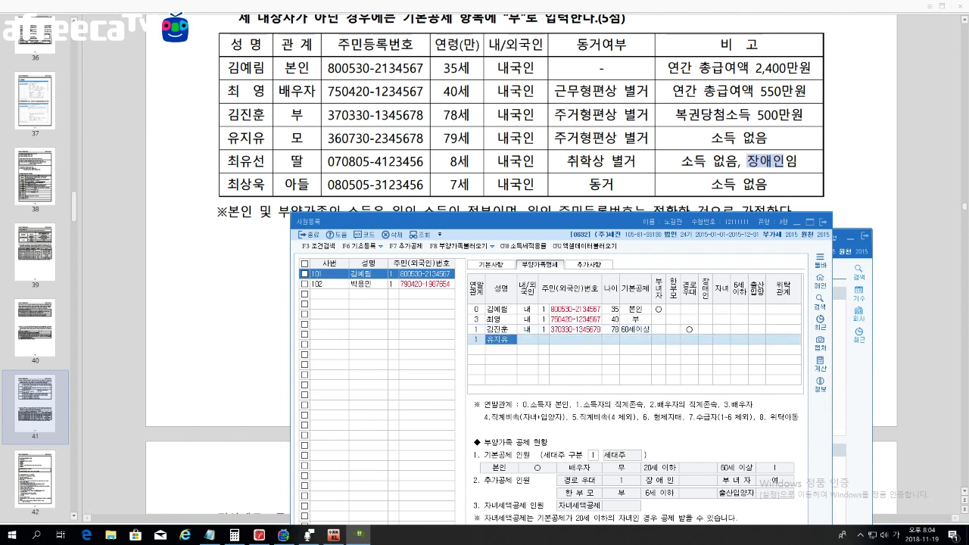
{"action": "key", "text": "Return"}
{"action": "key", "text": "Return"}
{"action": "type", "text": "1"}
{"action": "key", "text": "Return"}
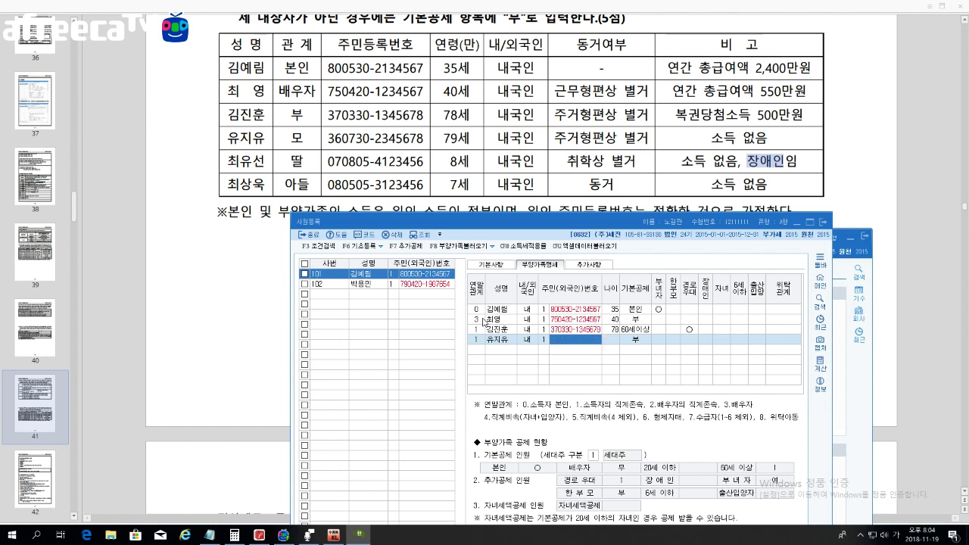
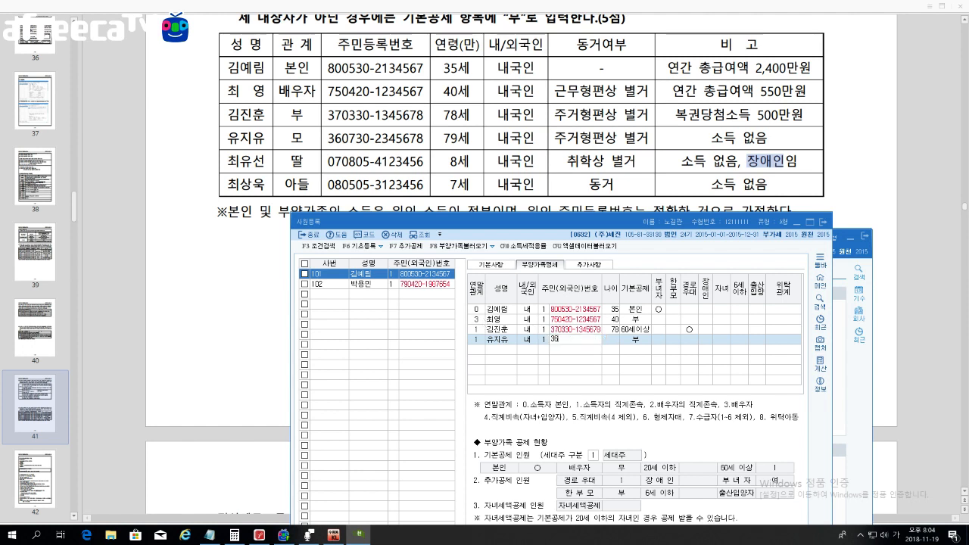
{"action": "key", "text": "Return"}
{"action": "key", "text": "Return"}
{"action": "key", "text": "Return"}
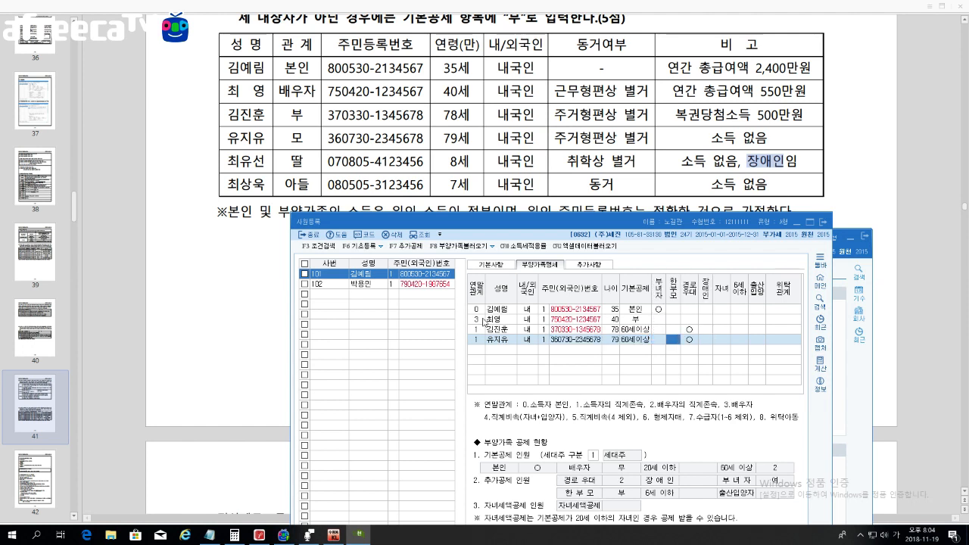
{"action": "key", "text": "Return"}
{"action": "key", "text": "Return"}
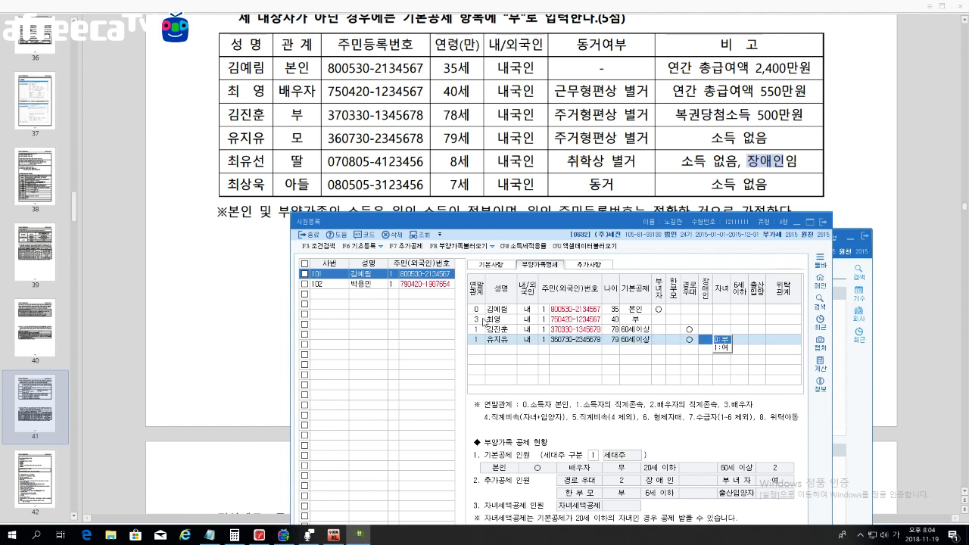
{"action": "key", "text": "Return"}
{"action": "key", "text": "Return"}
{"action": "key", "text": "Return"}
{"action": "key", "text": "Return"}
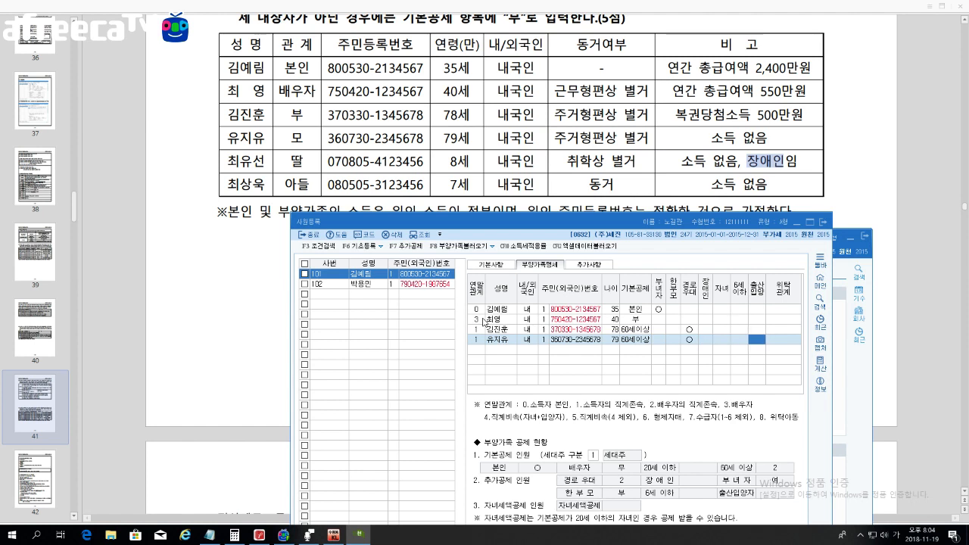
Step: Enter the daughter with relation code 4, her name, domestic status and resident number
{"action": "type", "text": "1"}
{"action": "key", "text": "Return"}
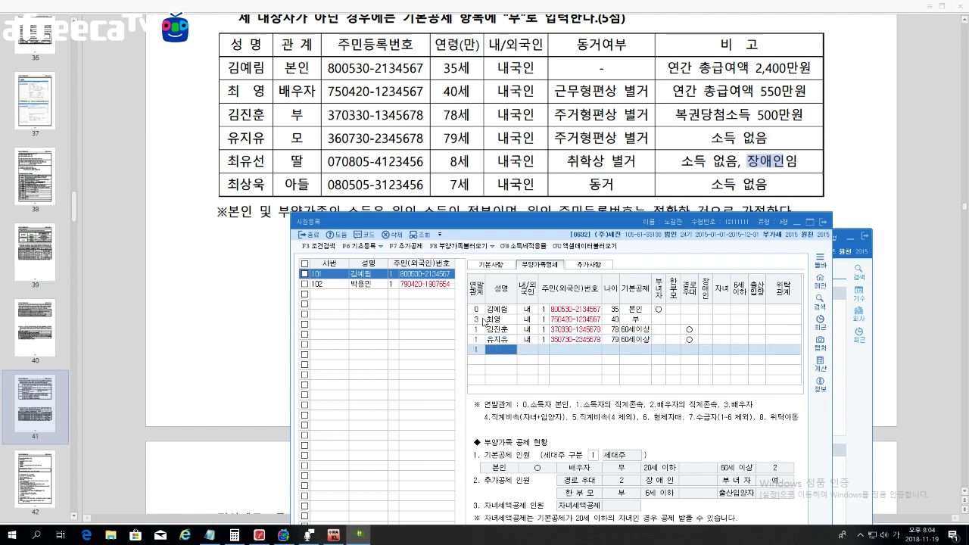
{"action": "key", "text": "Left"}
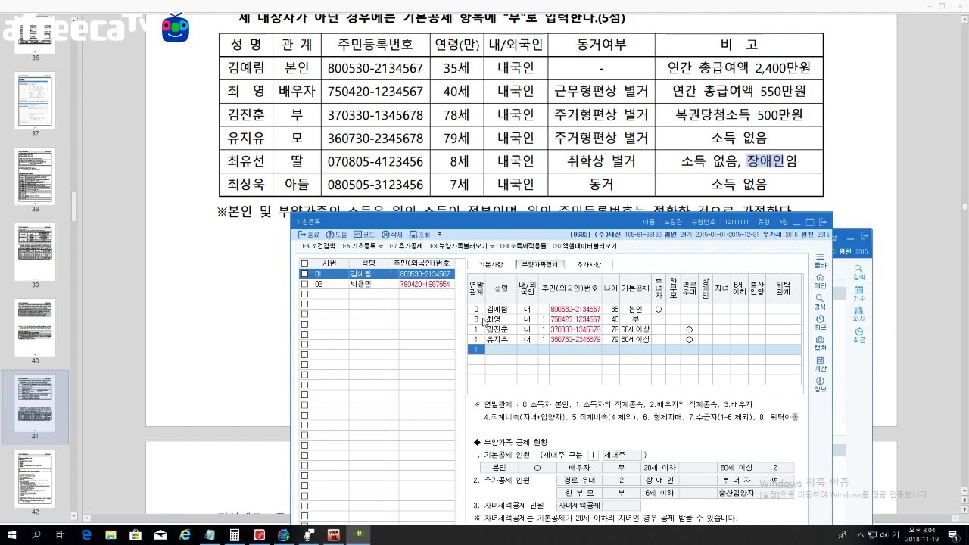
{"action": "type", "text": "4"}
{"action": "key", "text": "Return"}
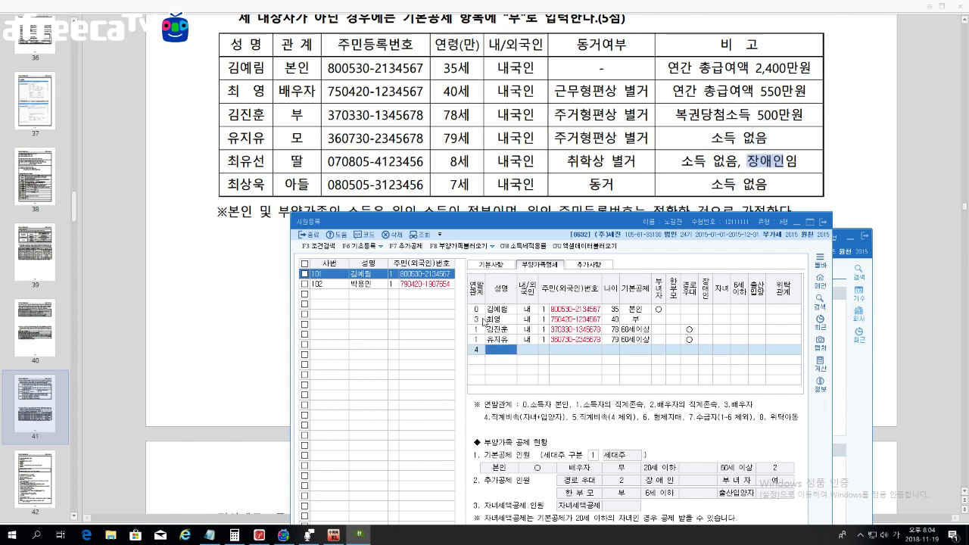
{"action": "key", "text": "Return"}
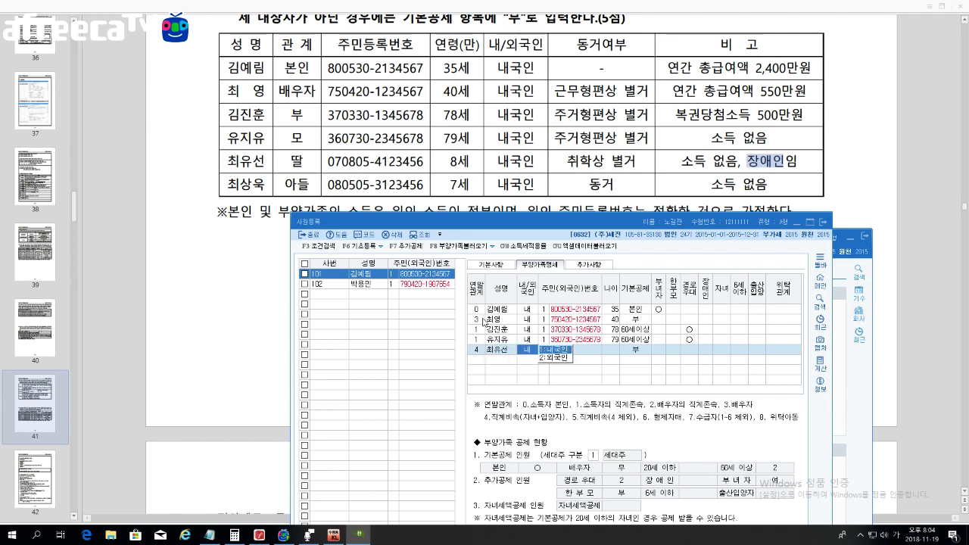
{"action": "key", "text": "Return"}
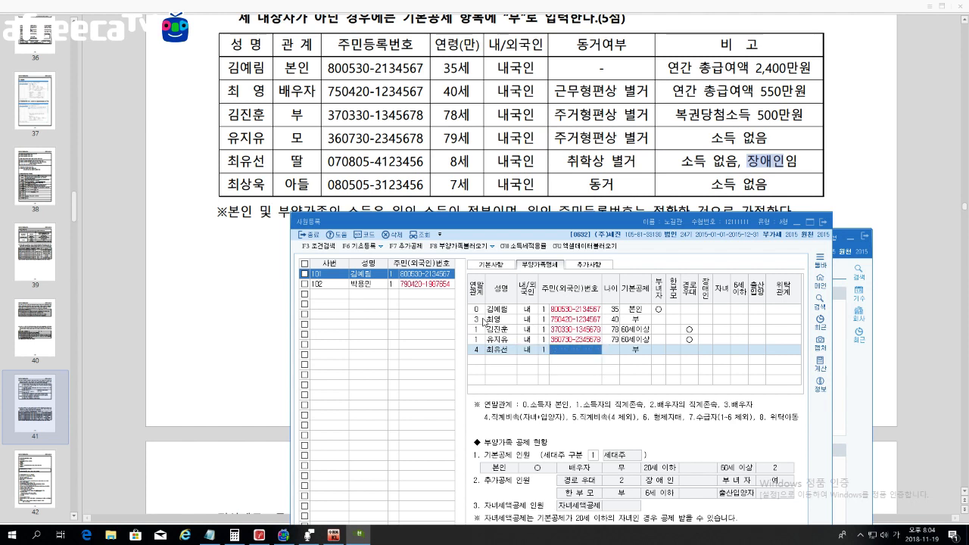
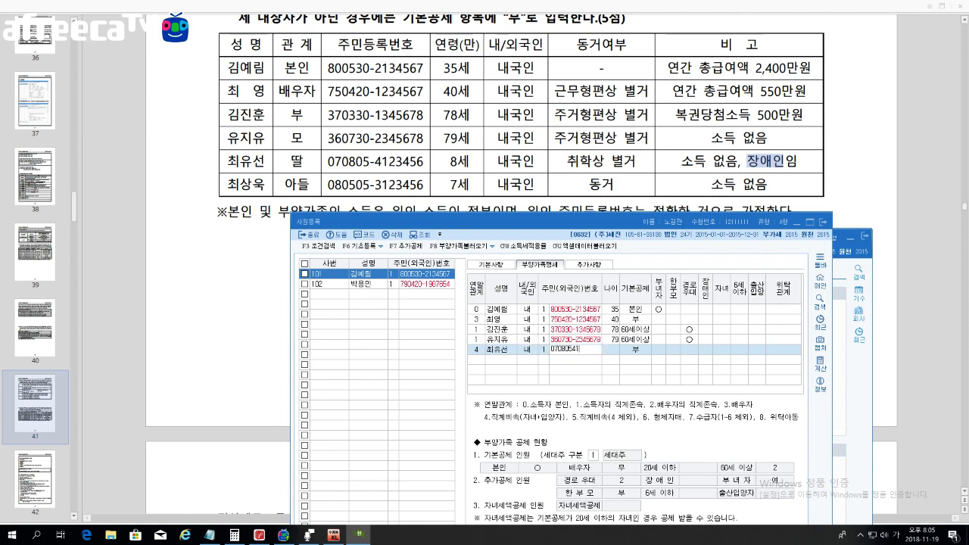
{"action": "key", "text": "Return"}
Step: Accept 20세이하 for the daughter and mark 장애인 and 자녀 as ○
{"action": "key", "text": "Return"}
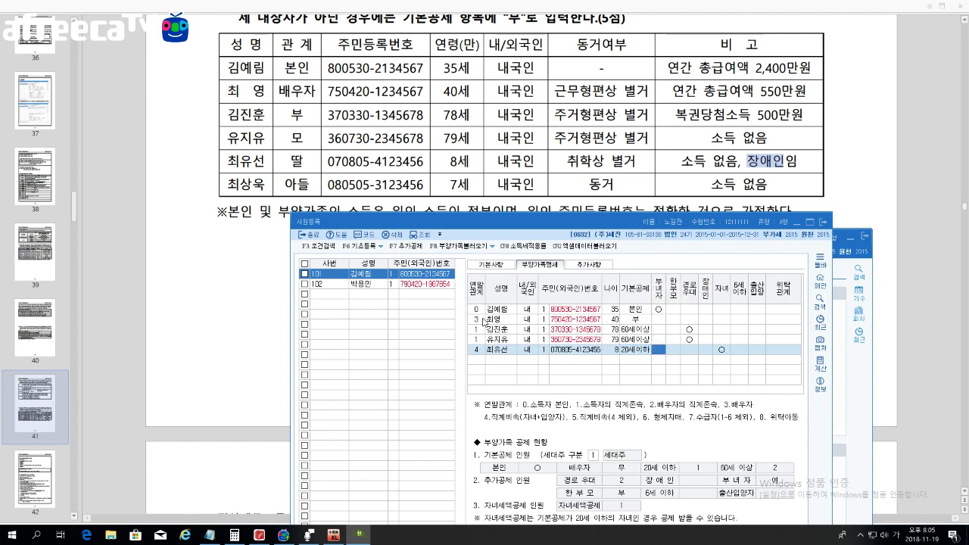
{"action": "key", "text": "Return"}
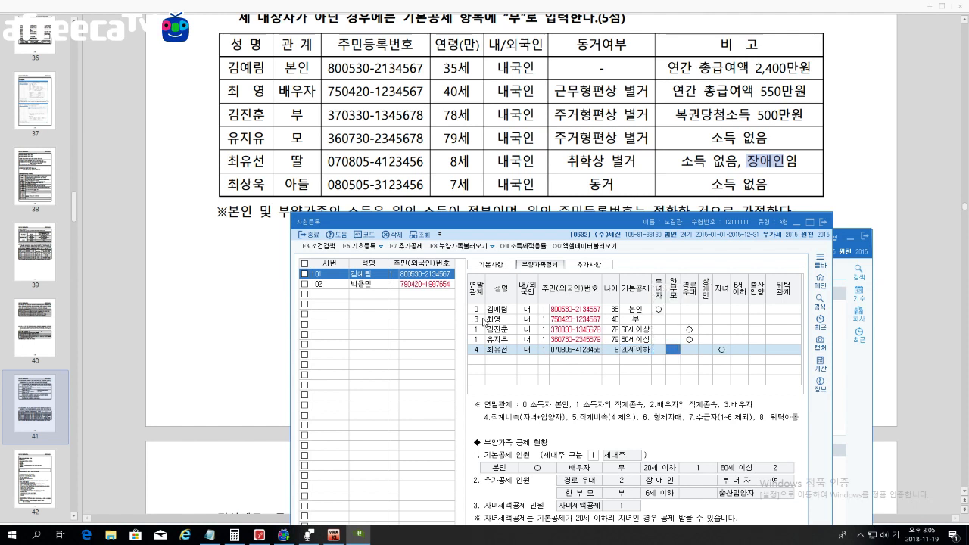
{"action": "key", "text": "Return"}
{"action": "type", "text": "1"}
{"action": "key", "text": "Return"}
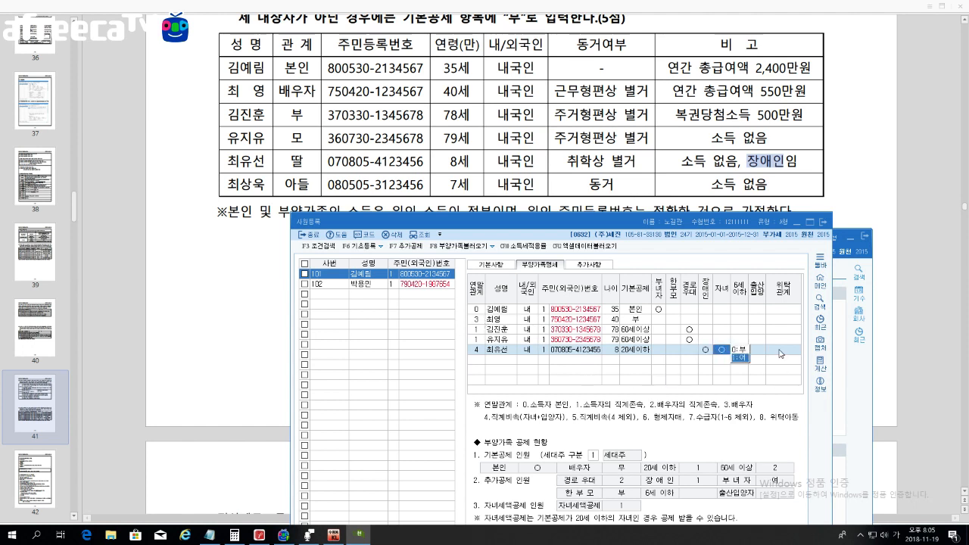
{"action": "left_click", "coordinate": [781, 354]}
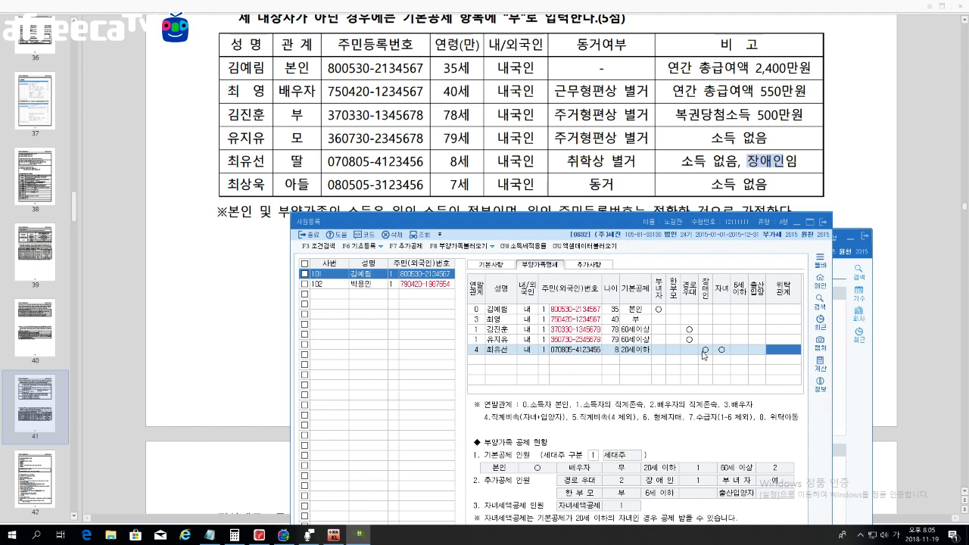
Step: Raise the 사원등록 window and confirm 장애인 ○ on the daughter's completed row
{"action": "left_click_drag", "start_coordinate": [730, 226], "coordinate": [740, 98]}
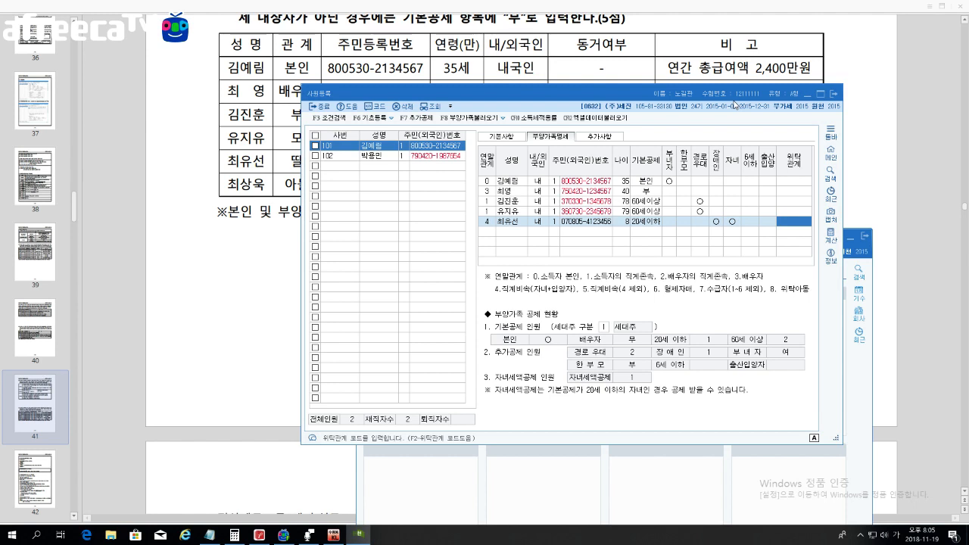
{"action": "left_click", "coordinate": [717, 224]}
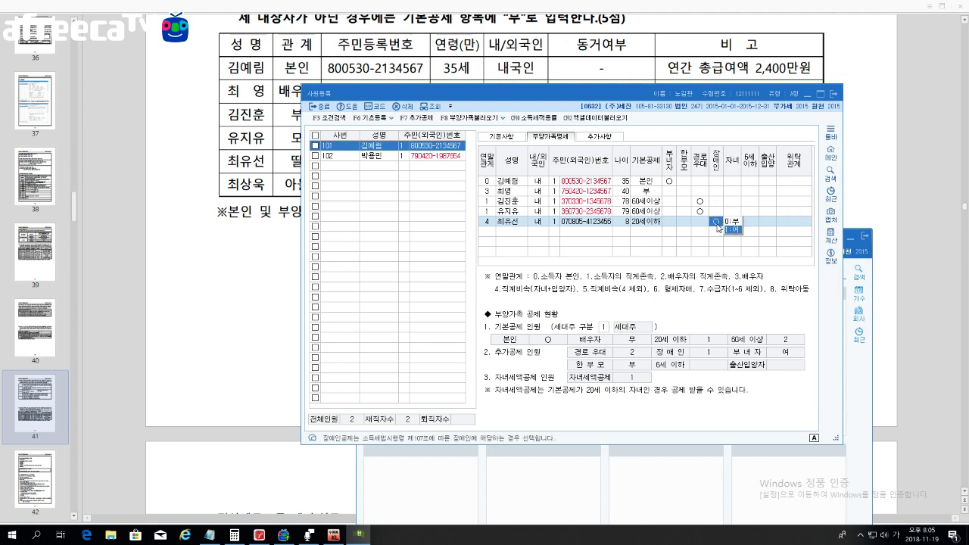
{"action": "key", "text": "Return"}
{"action": "key", "text": "Return"}
{"action": "key", "text": "Return"}
{"action": "key", "text": "Return"}
{"action": "key", "text": "Return"}
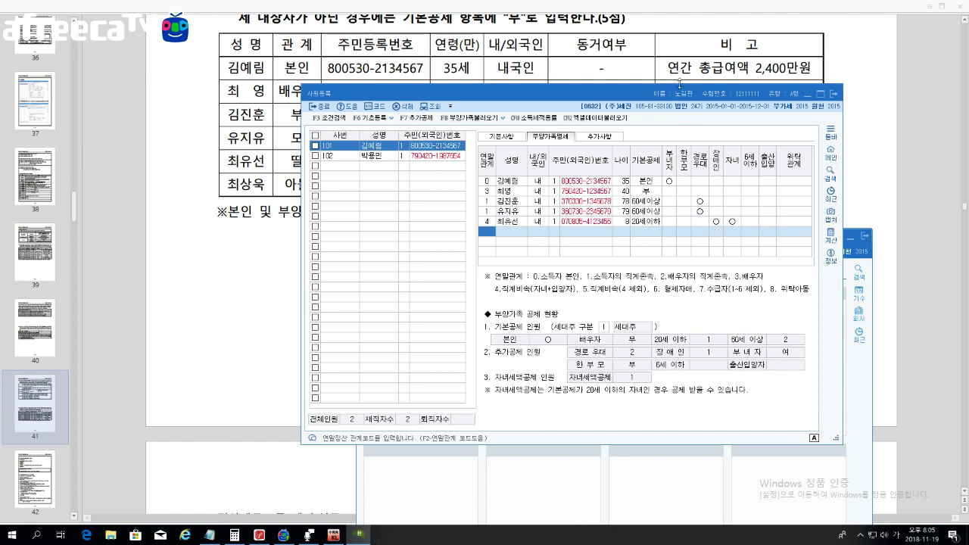
Step: Check the workbook, then add the son as relation 4 with his resident number and 20세이하
{"action": "left_click", "coordinate": [677, 79]}
{"action": "scroll", "coordinate": [677, 79], "scroll_direction": "down", "scroll_amount": 3}
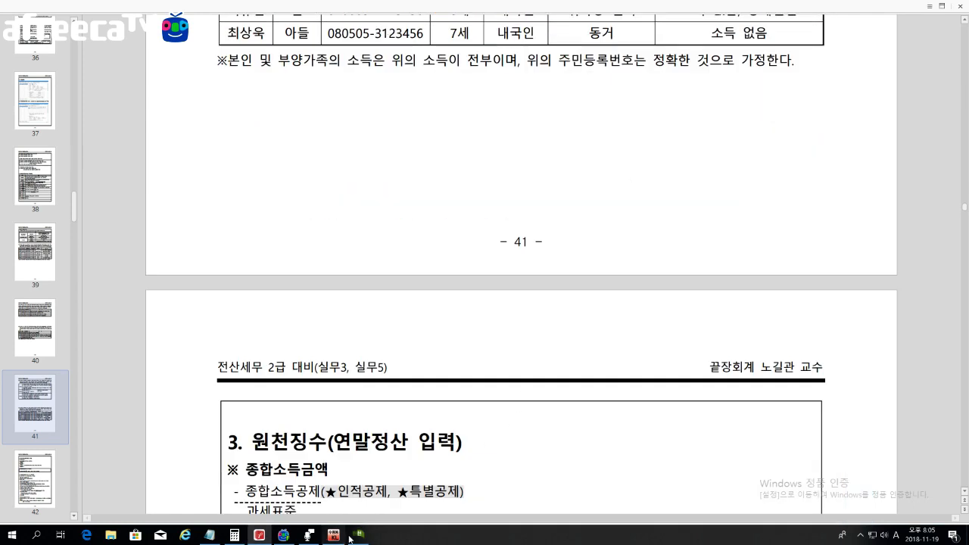
{"action": "left_click", "coordinate": [358, 534]}
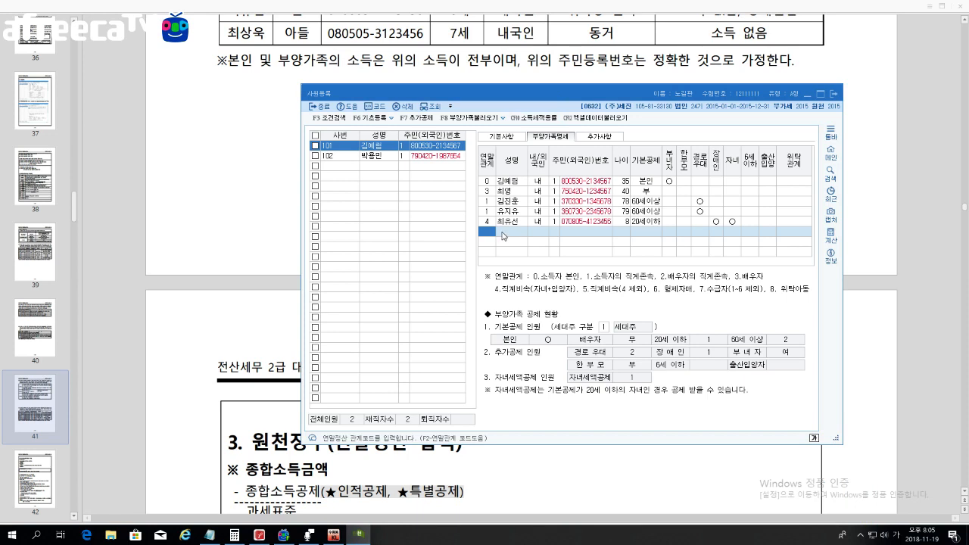
{"action": "type", "text": "4"}
{"action": "key", "text": "Return"}
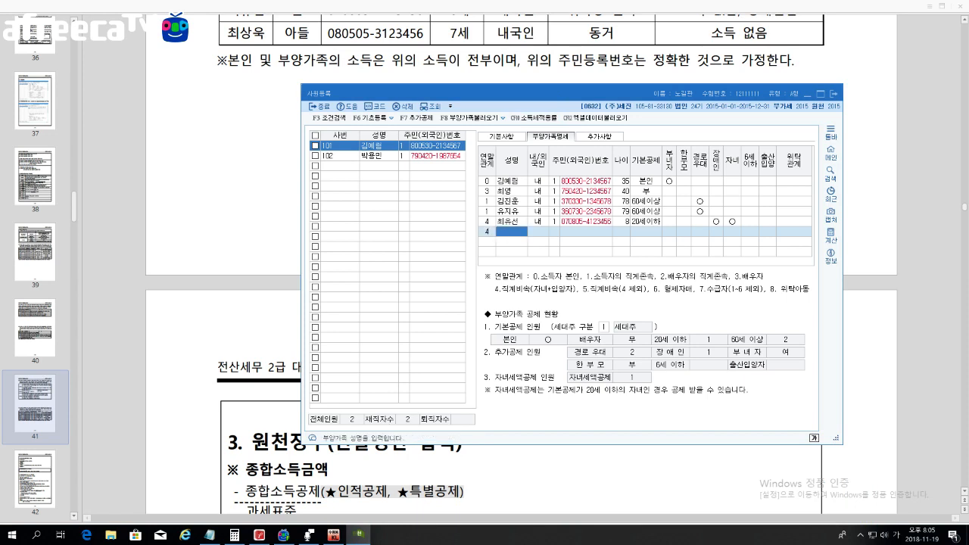
{"action": "key", "text": "Return"}
{"action": "key", "text": "Return"}
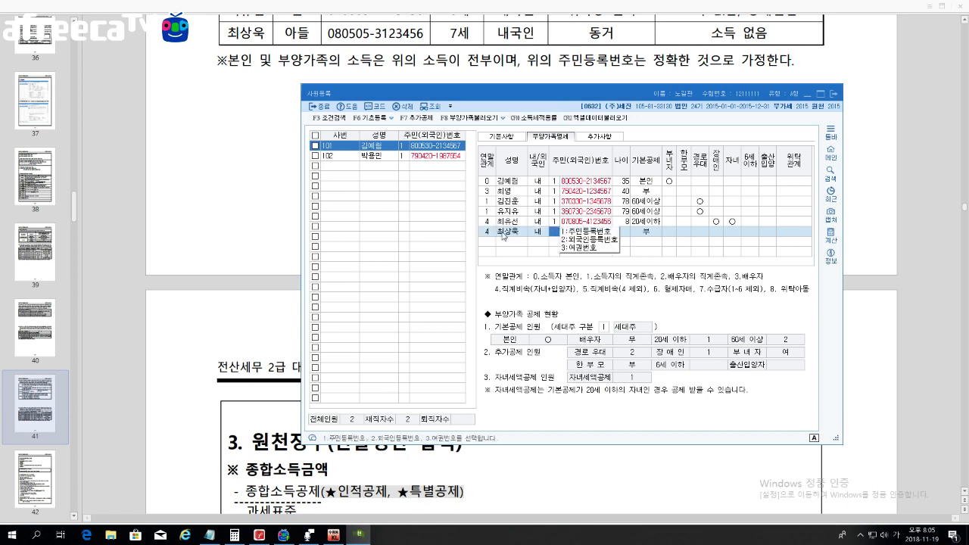
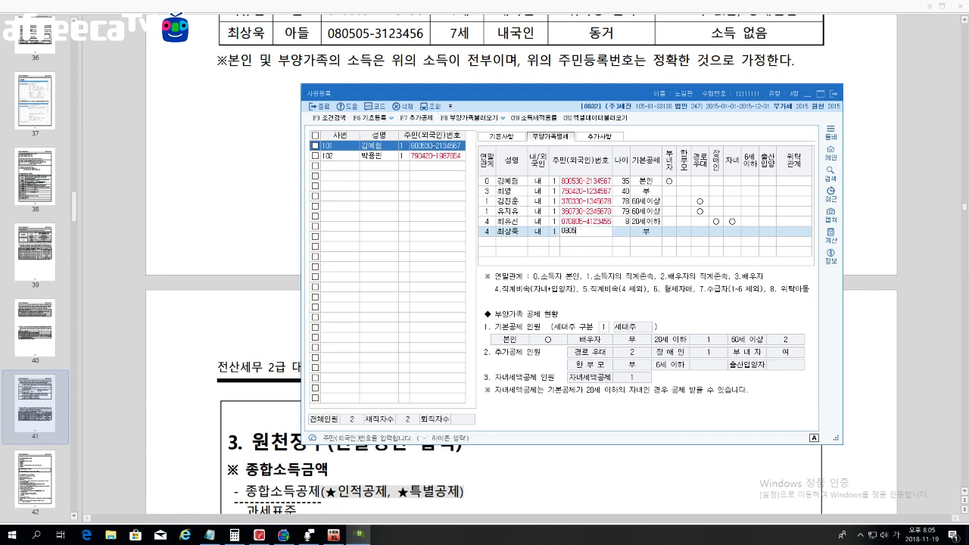
{"action": "key", "text": "Return"}
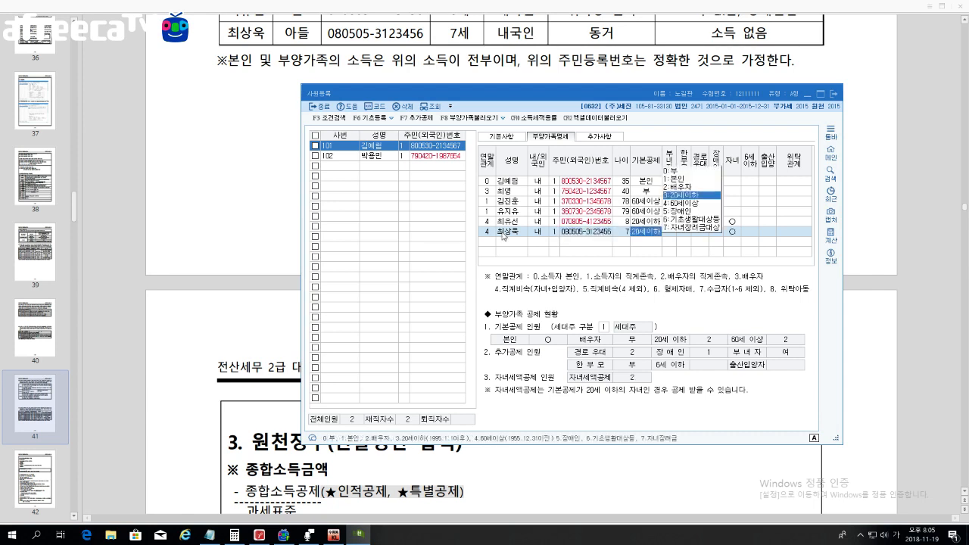
{"action": "key", "text": "Return"}
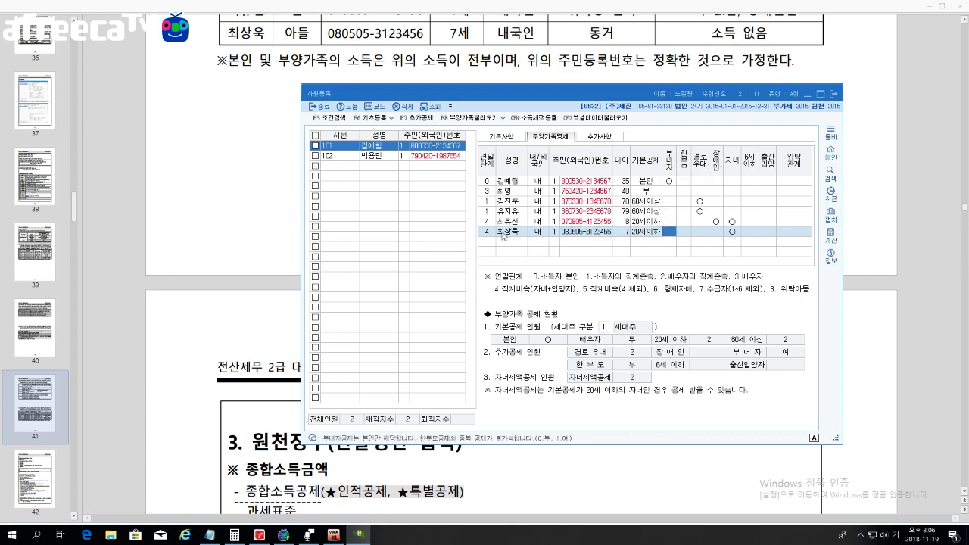